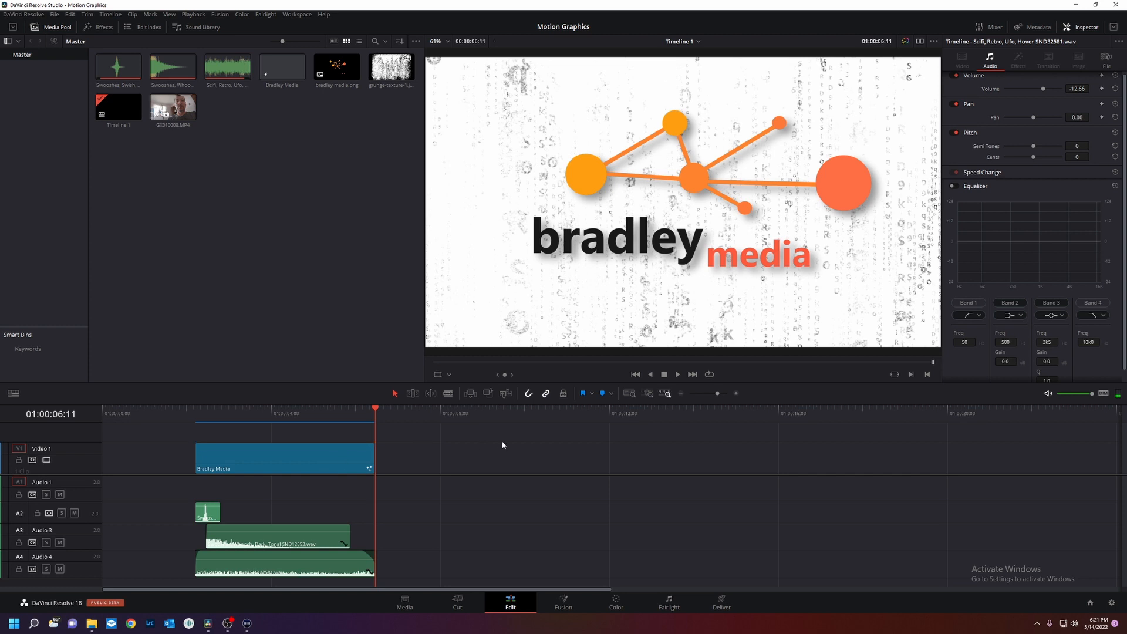
- Examine the finished logo animation's node graph on the Fusion page, from the shape nodes through to MediaOut1
{"action": "key", "text": "shift+5"}
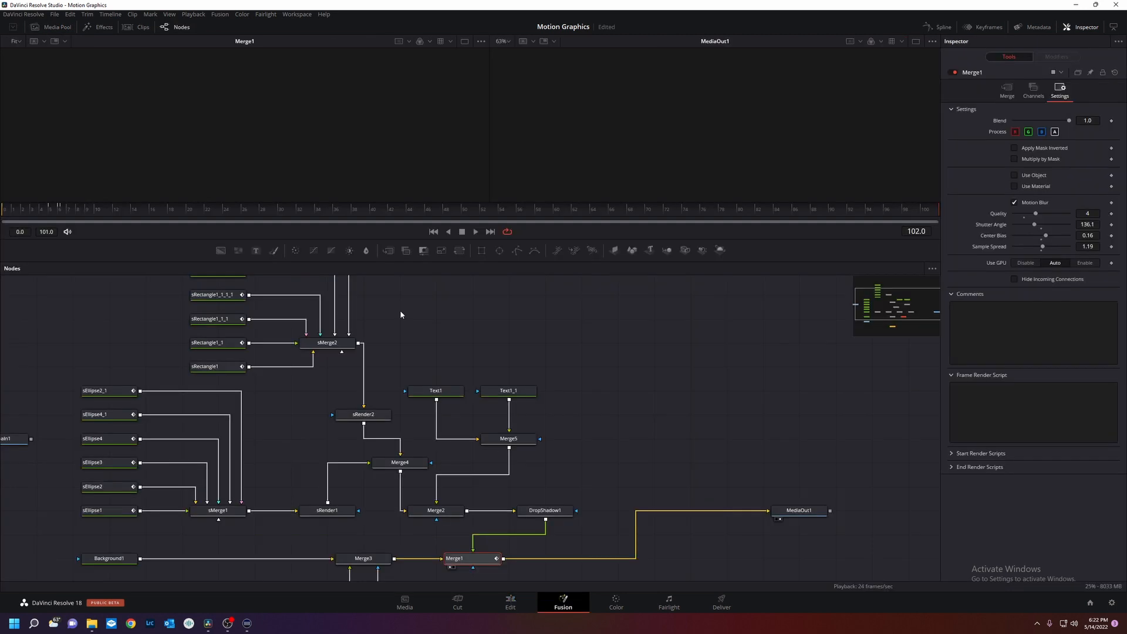
{"action": "left_click_drag", "start_coordinate": [400, 263], "coordinate": [408, 146]}
{"action": "left_click_drag", "start_coordinate": [462, 244], "coordinate": [496, 255]}
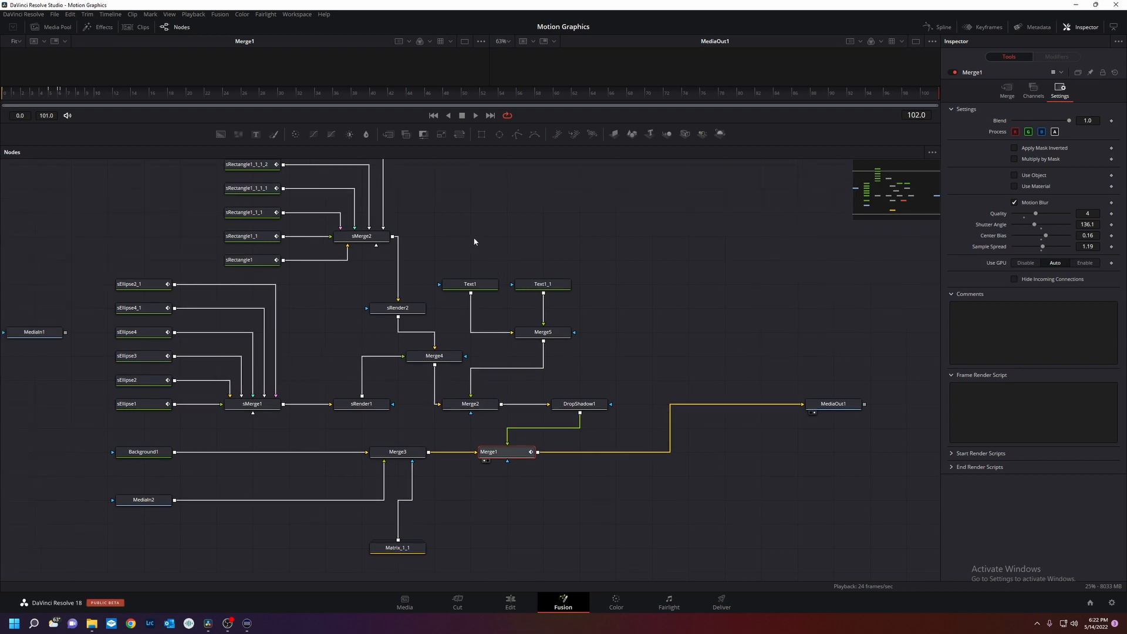
{"action": "mouse_move", "coordinate": [430, 220]}
{"action": "left_mouse_down"}
{"action": "mouse_move", "coordinate": [466, 234]}
{"action": "mouse_move", "coordinate": [389, 228]}
{"action": "mouse_move", "coordinate": [411, 231]}
{"action": "left_mouse_up"}
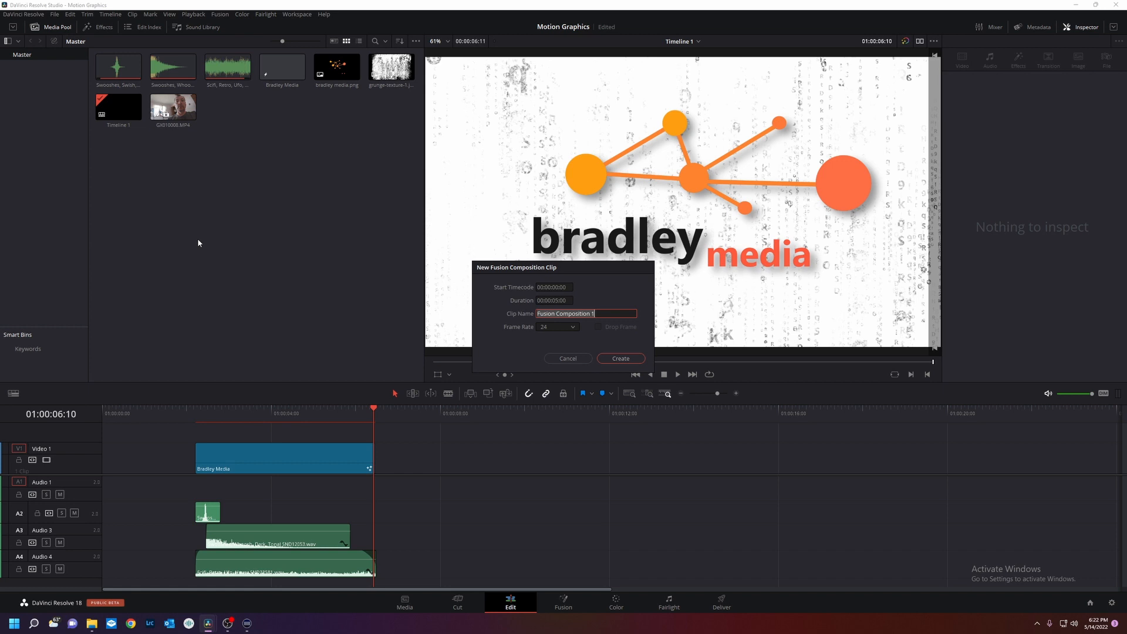
- Create a Fusion composition clip named bradley media 2, then open it on the Fusion page with enlarged viewers
{"action": "left_click", "coordinate": [618, 357]}
{"action": "right_click", "coordinate": [333, 72]}
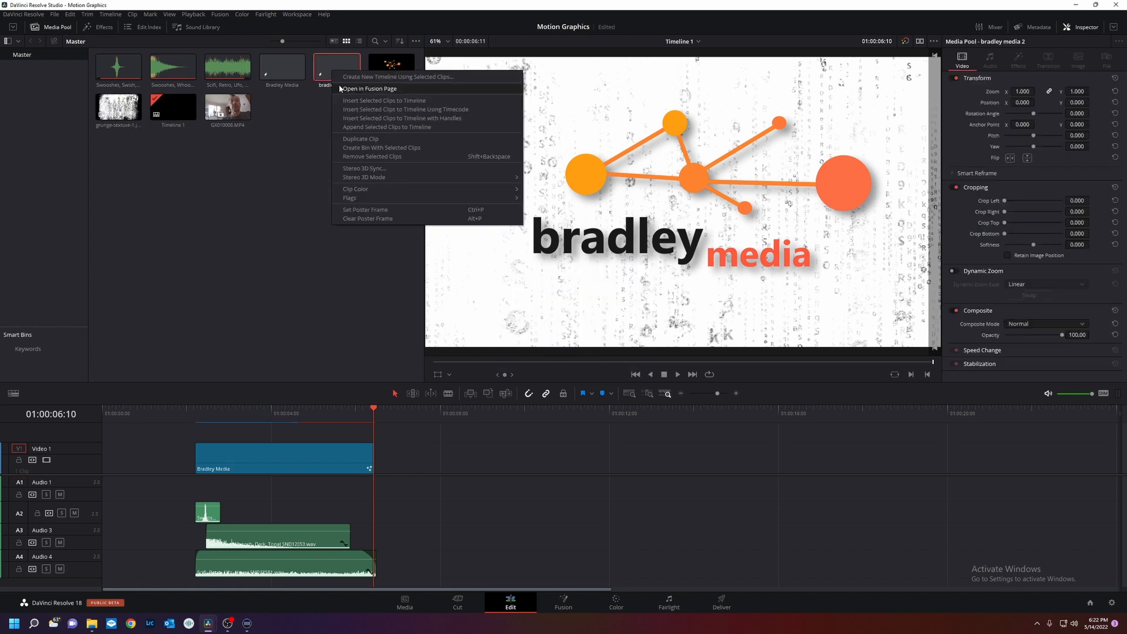
{"action": "left_click", "coordinate": [364, 89]}
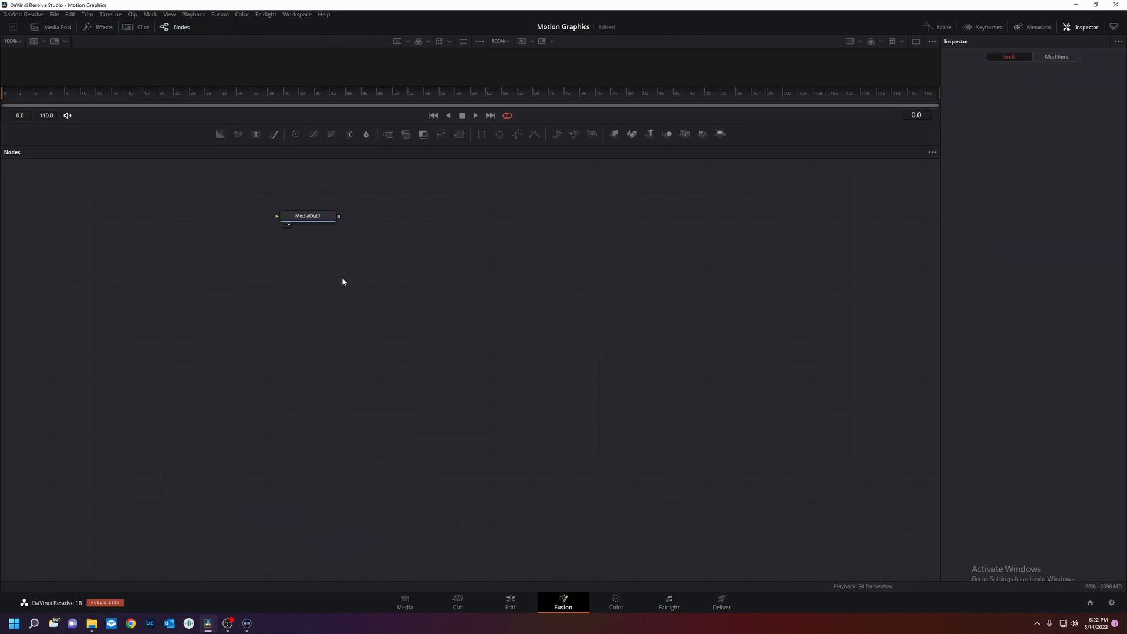
{"action": "left_click_drag", "start_coordinate": [536, 124], "coordinate": [565, 318]}
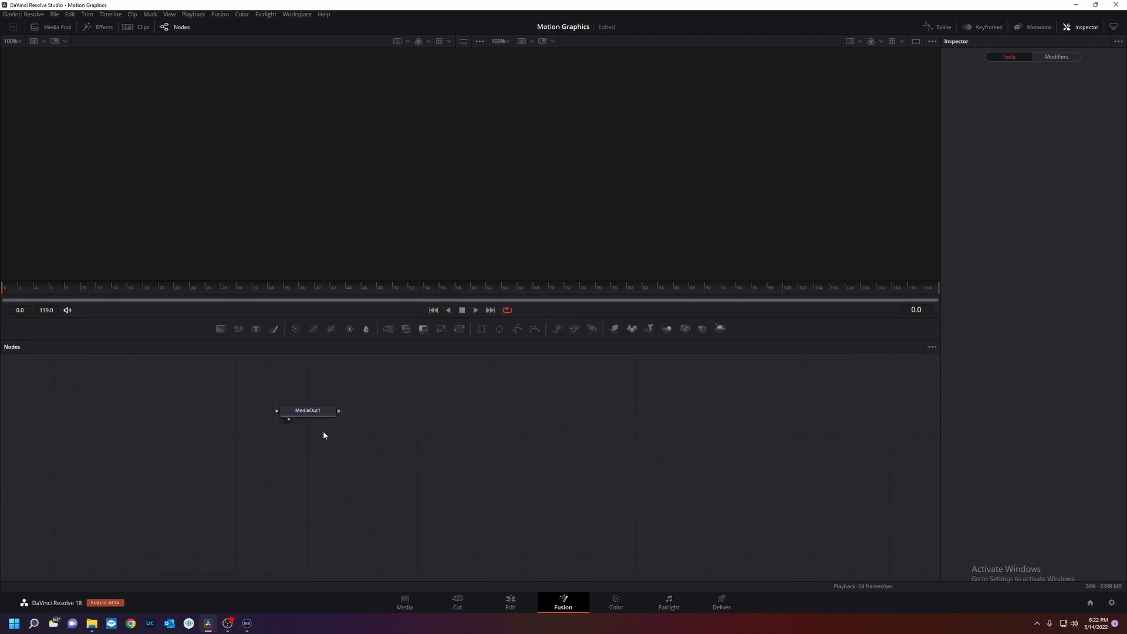
- Add bradley media.png to the node graph, well apart from MediaOut1, and show it in the first viewer
{"action": "left_click_drag", "start_coordinate": [311, 413], "coordinate": [839, 449]}
{"action": "left_click", "coordinate": [51, 27]}
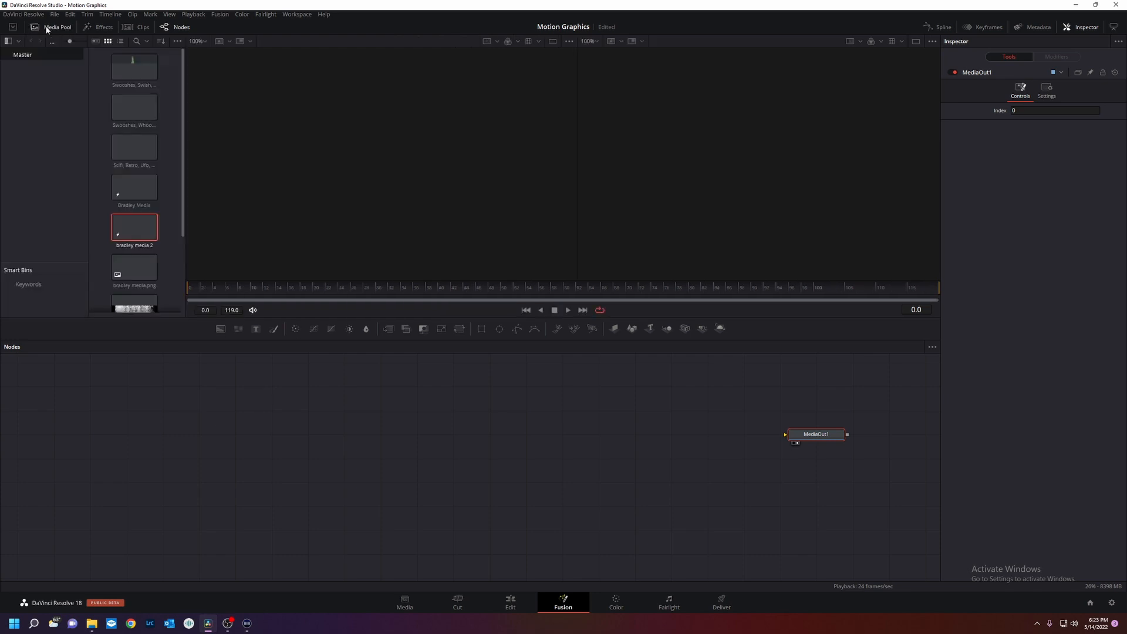
{"action": "scroll", "coordinate": [163, 219], "scroll_direction": "down", "scroll_amount": 3}
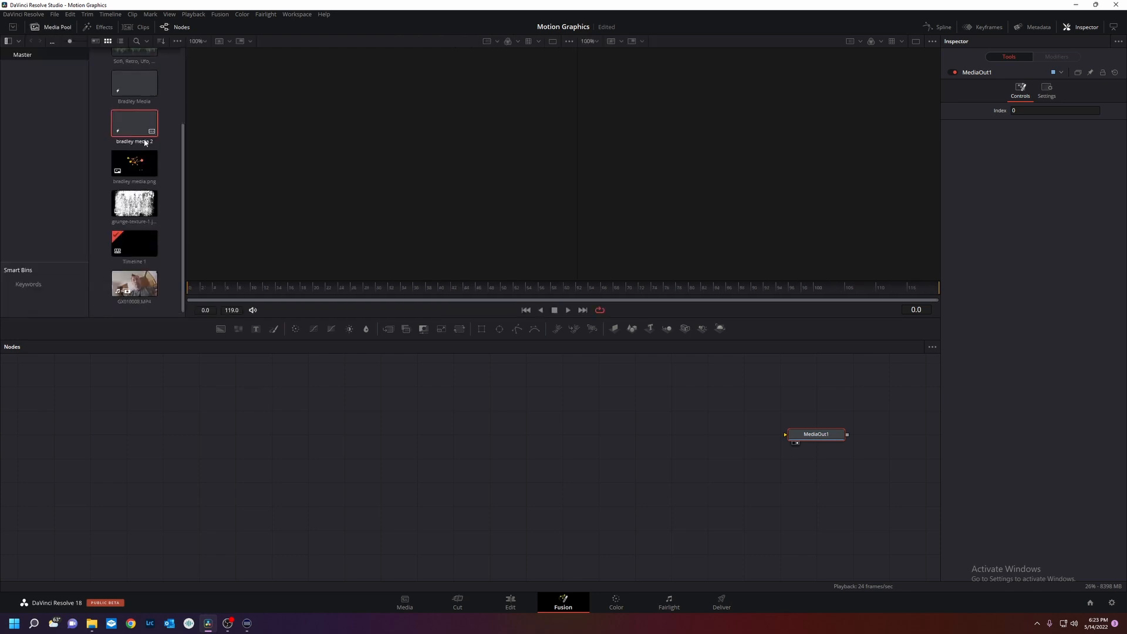
{"action": "scroll", "coordinate": [165, 240], "scroll_direction": "up", "scroll_amount": 2}
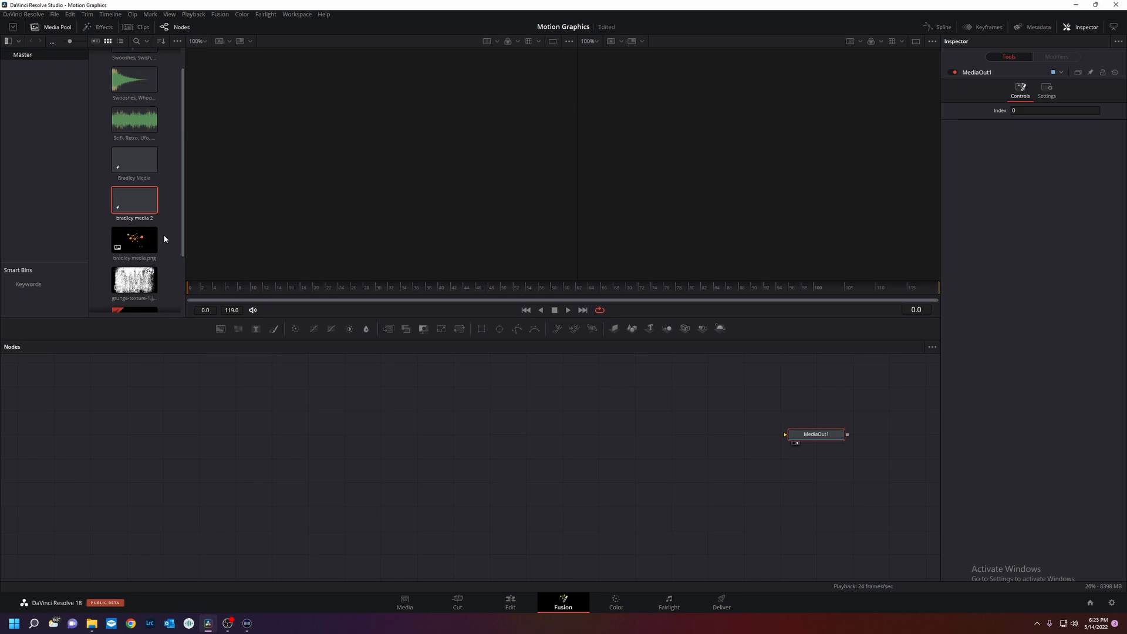
{"action": "left_click_drag", "start_coordinate": [135, 239], "coordinate": [144, 386]}
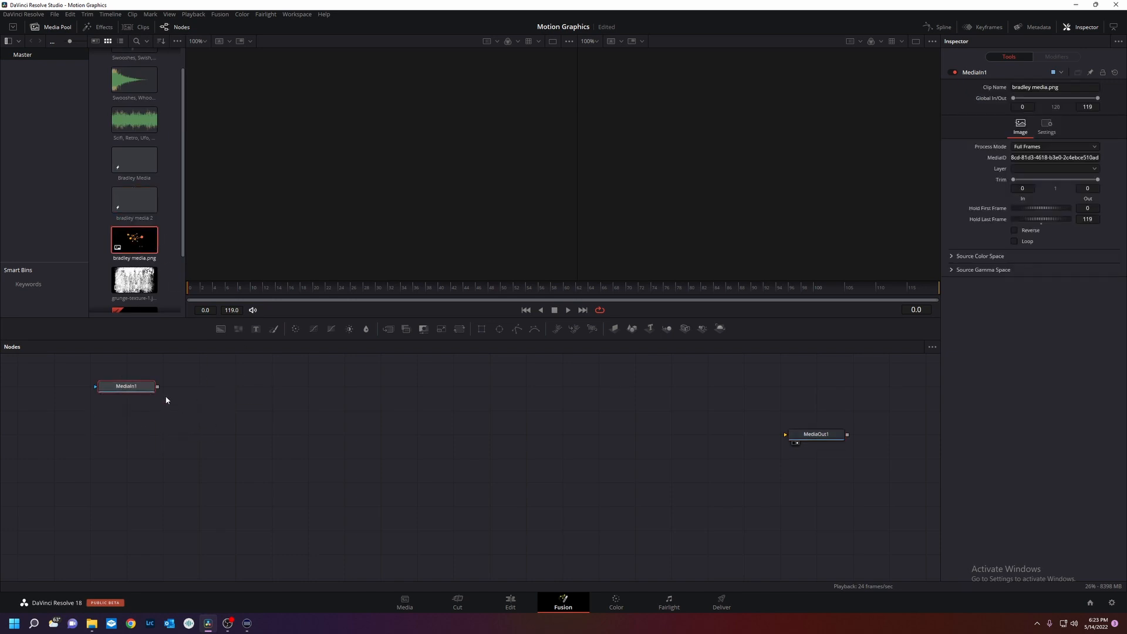
{"action": "left_click", "coordinate": [104, 394]}
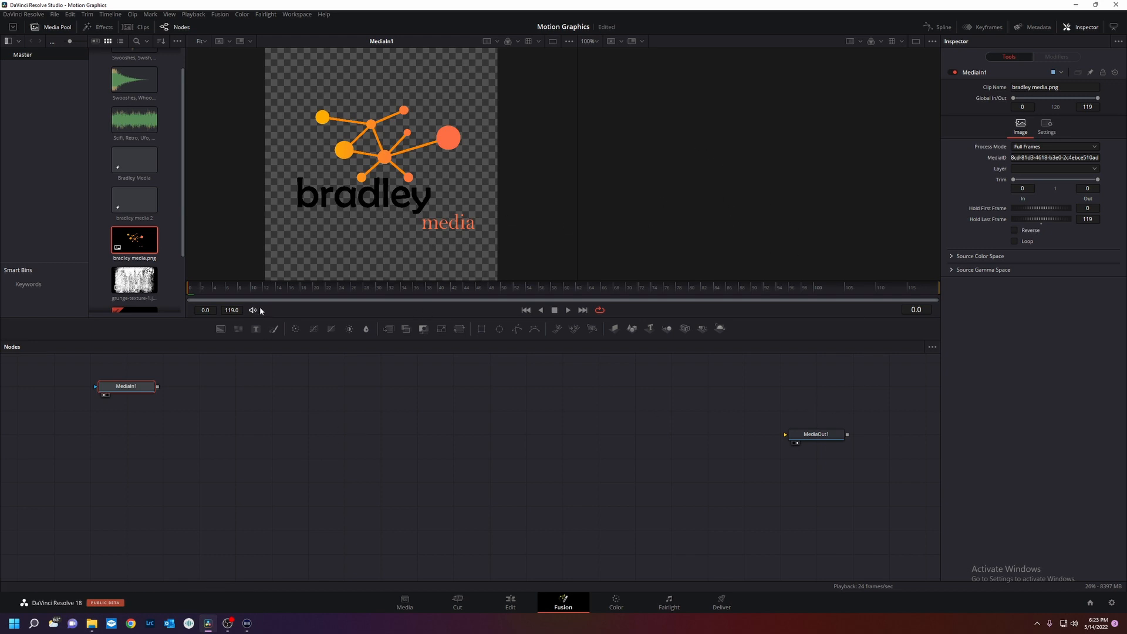
- Add a Background node feeding MediaOut1 and set its colour to white
{"action": "left_click_drag", "start_coordinate": [221, 329], "coordinate": [816, 436]}
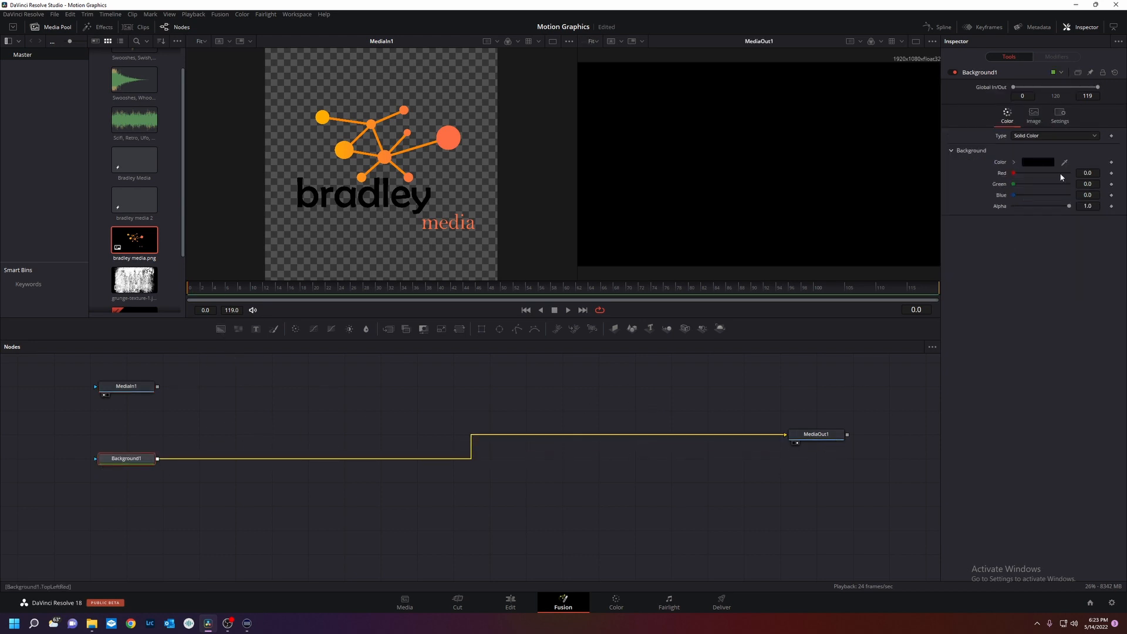
{"action": "left_click", "coordinate": [1037, 162]}
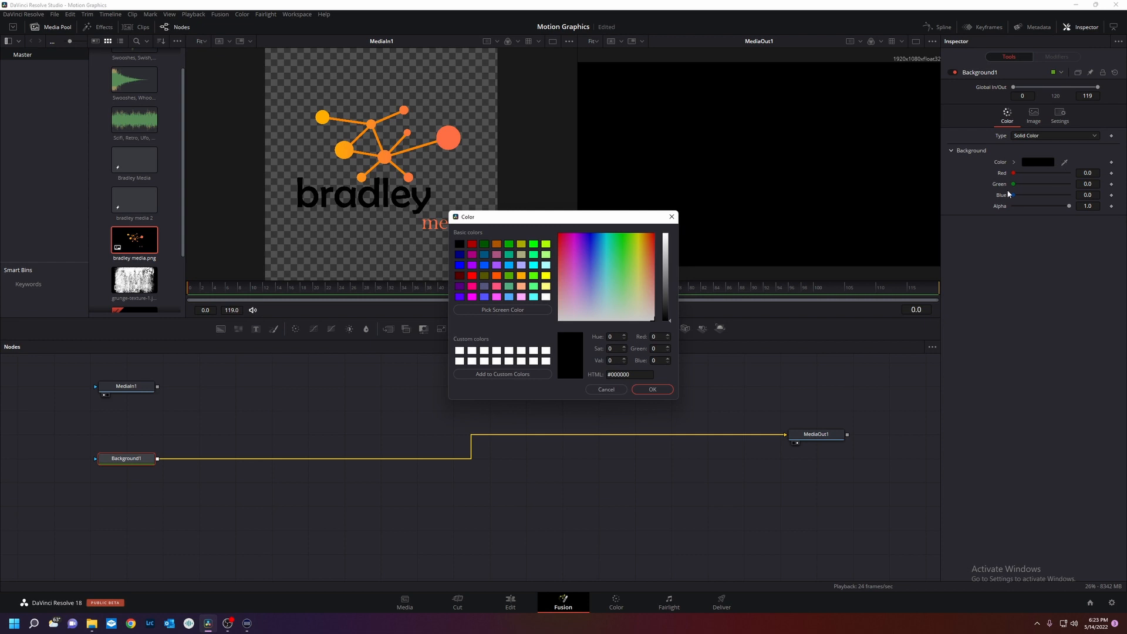
{"action": "left_click", "coordinate": [458, 351]}
{"action": "left_click", "coordinate": [646, 389]}
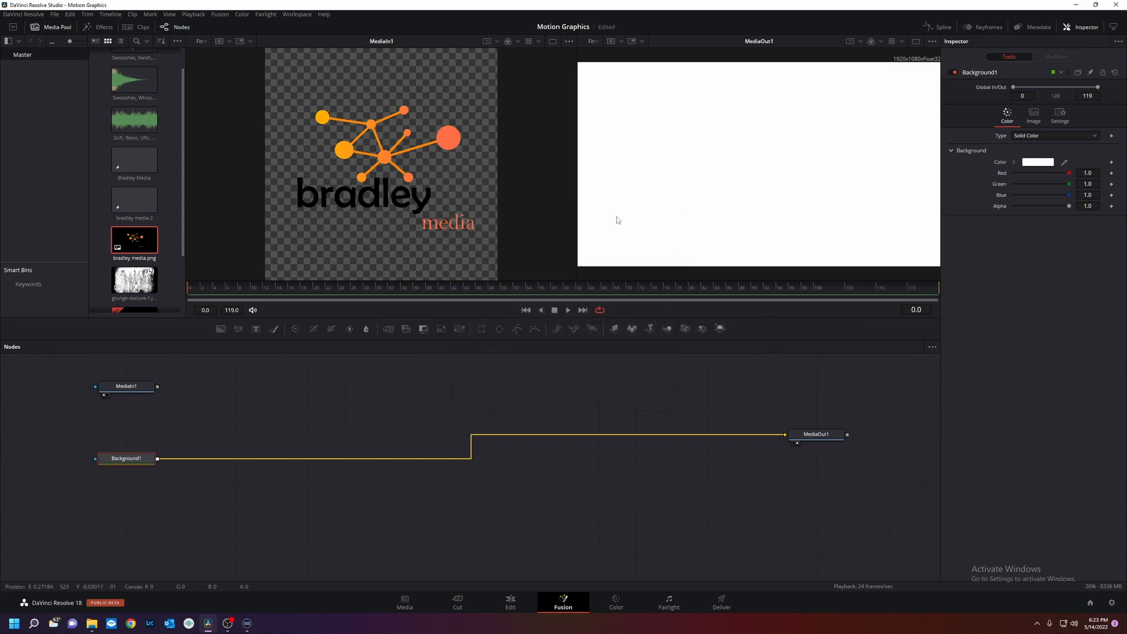
- Rearrange the MediaIn1 and Background1 nodes further apart to free space for the shape nodes
{"action": "left_click_drag", "start_coordinate": [141, 458], "coordinate": [127, 486]}
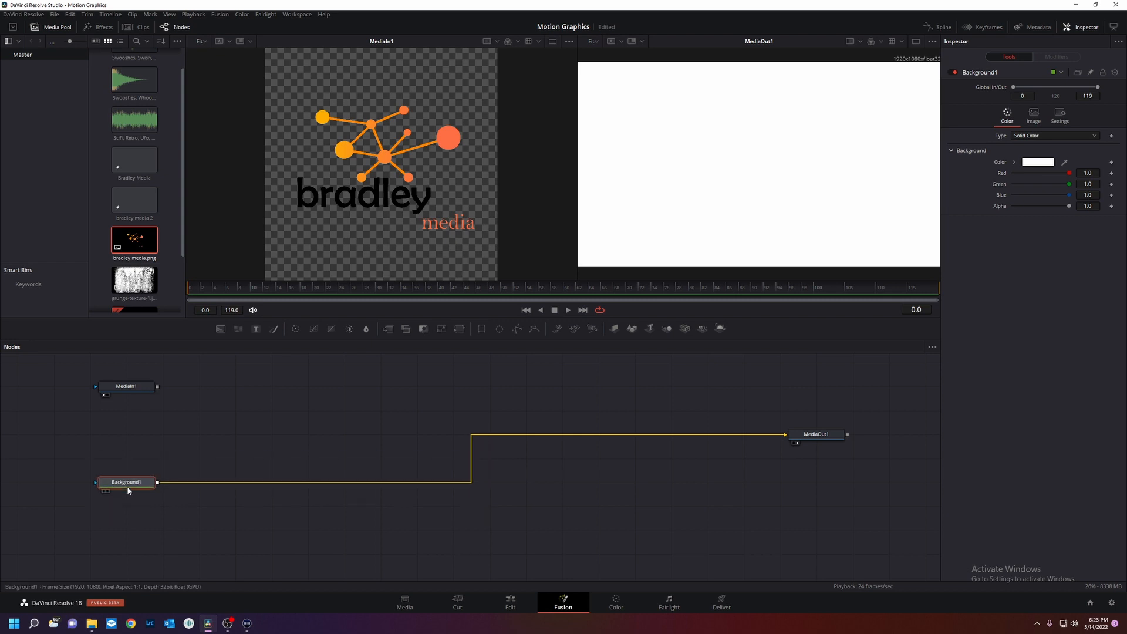
{"action": "left_click_drag", "start_coordinate": [135, 388], "coordinate": [63, 389]}
{"action": "left_click_drag", "start_coordinate": [125, 479], "coordinate": [88, 504]}
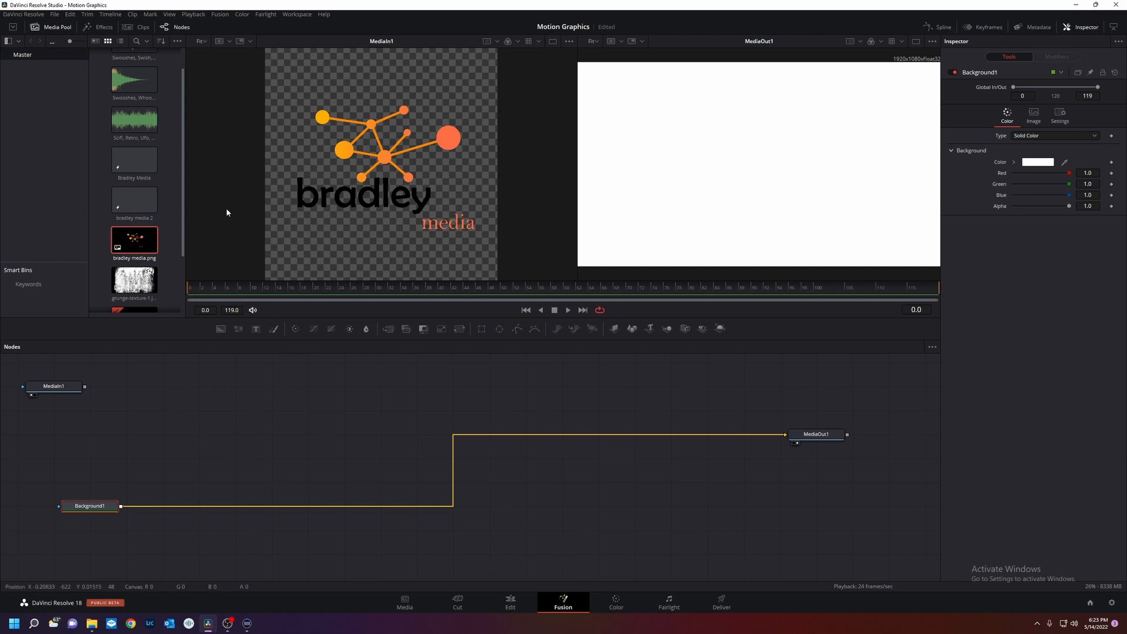
- Add an sEllipse node and an sRender node, and connect the ellipse's output to the sRender node
{"action": "left_click", "coordinate": [95, 26]}
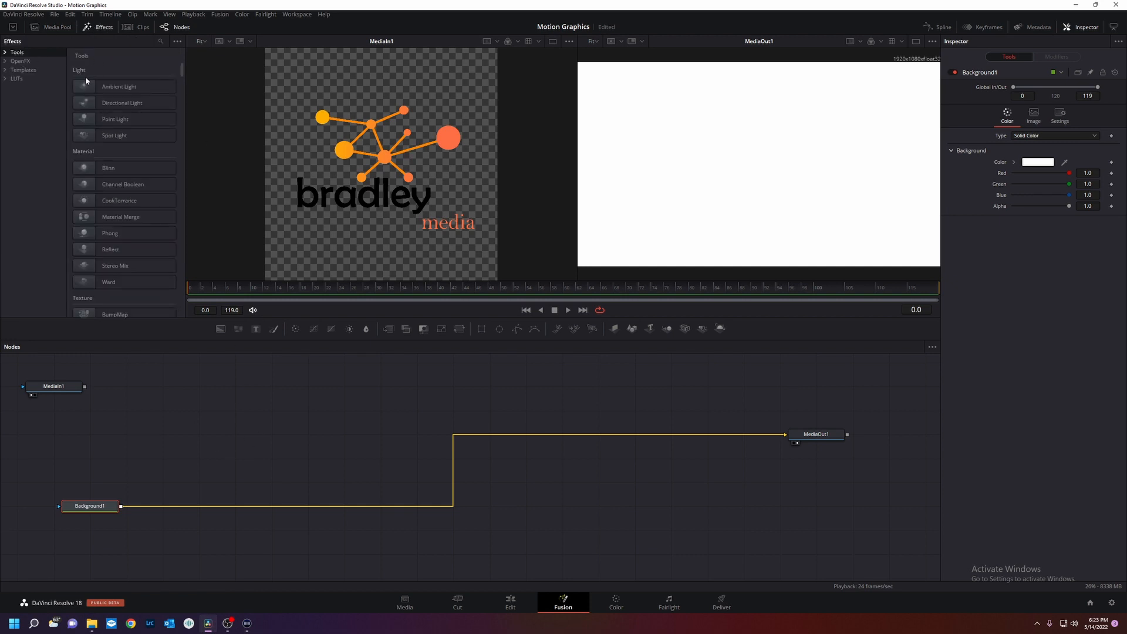
{"action": "scroll", "coordinate": [139, 211], "scroll_direction": "down", "scroll_amount": 10}
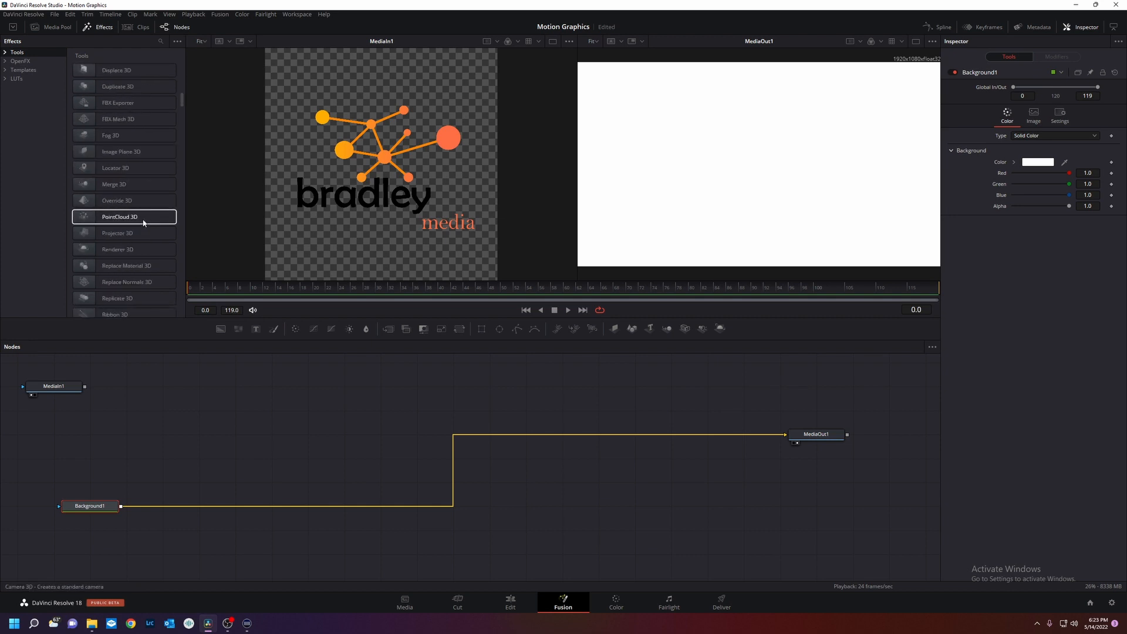
{"action": "scroll", "coordinate": [144, 222], "scroll_direction": "down", "scroll_amount": 3}
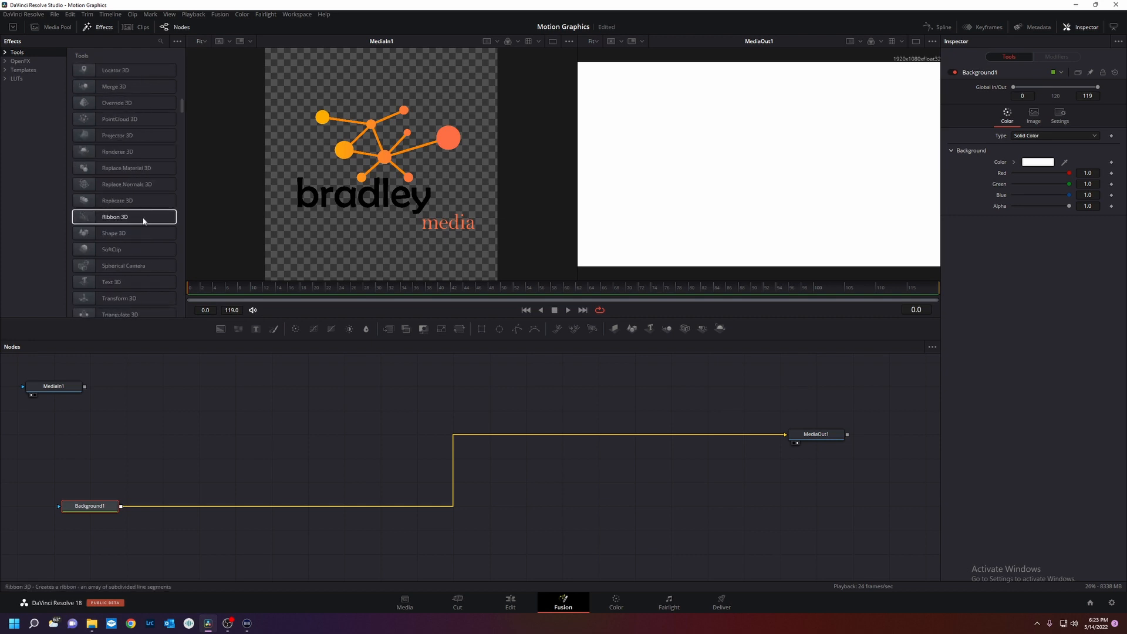
{"action": "scroll", "coordinate": [144, 221], "scroll_direction": "down", "scroll_amount": 15}
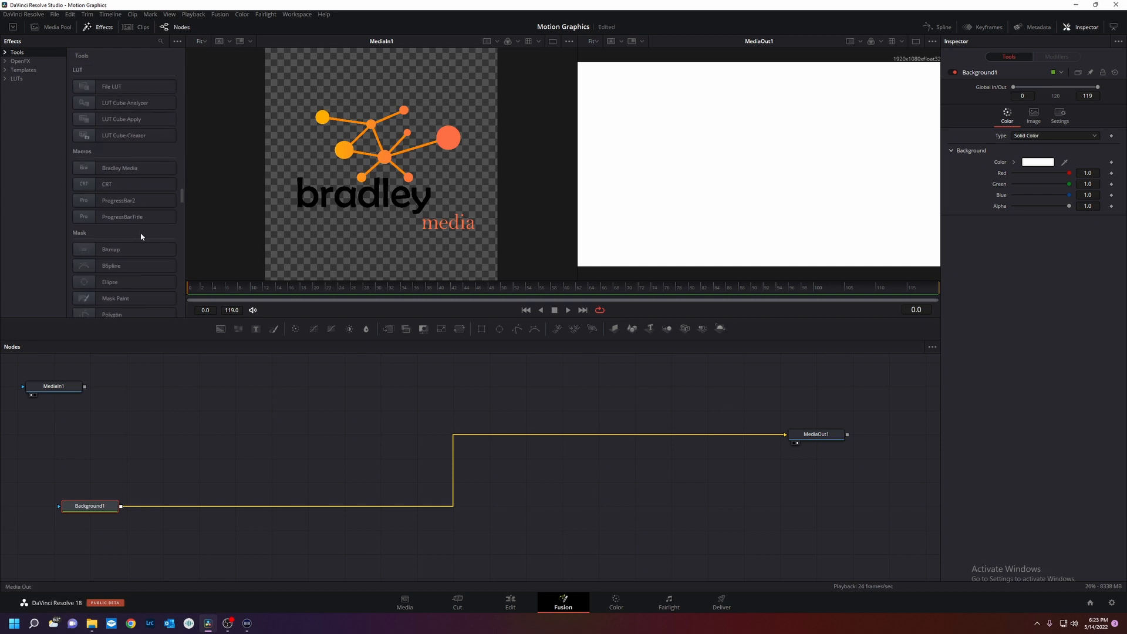
{"action": "scroll", "coordinate": [141, 236], "scroll_direction": "down", "scroll_amount": 20}
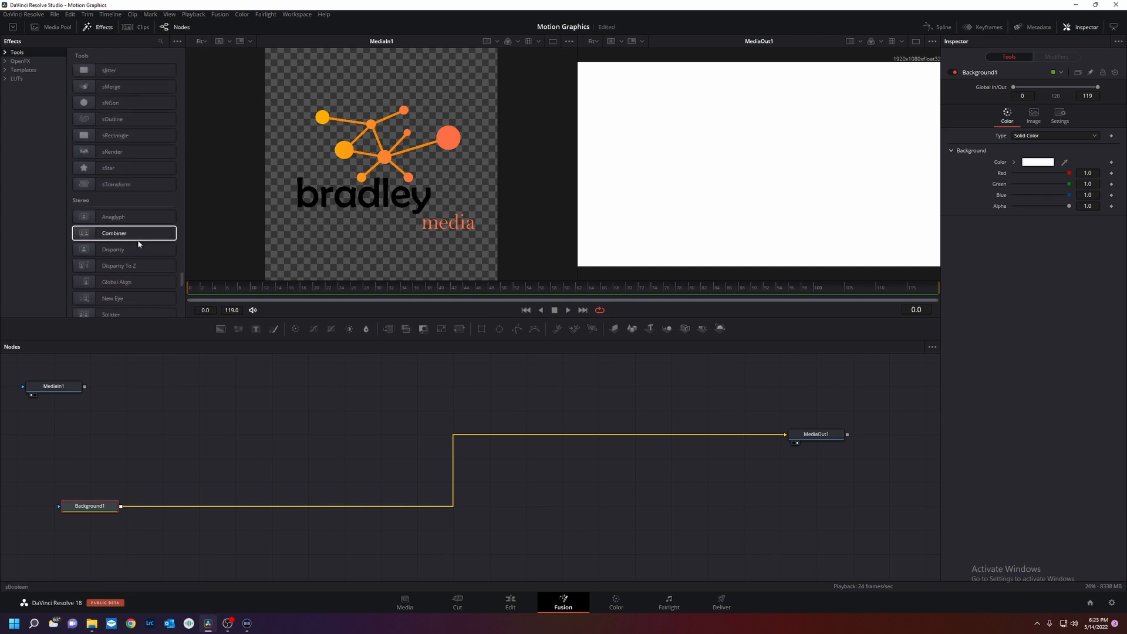
{"action": "scroll", "coordinate": [139, 245], "scroll_direction": "up", "scroll_amount": 3}
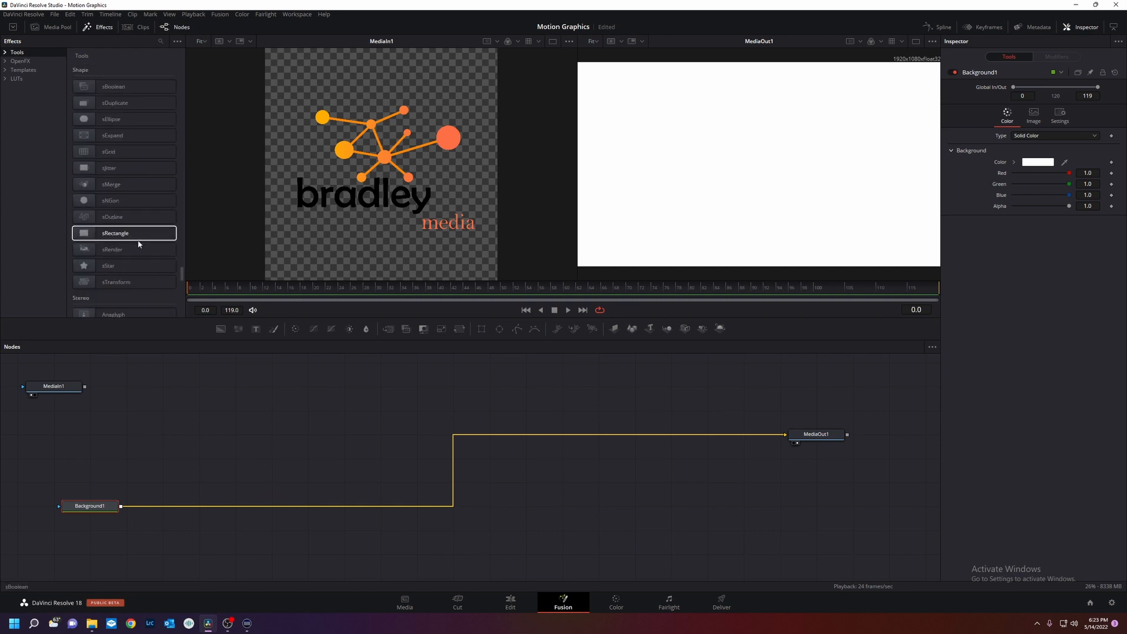
{"action": "left_click", "coordinate": [125, 121]}
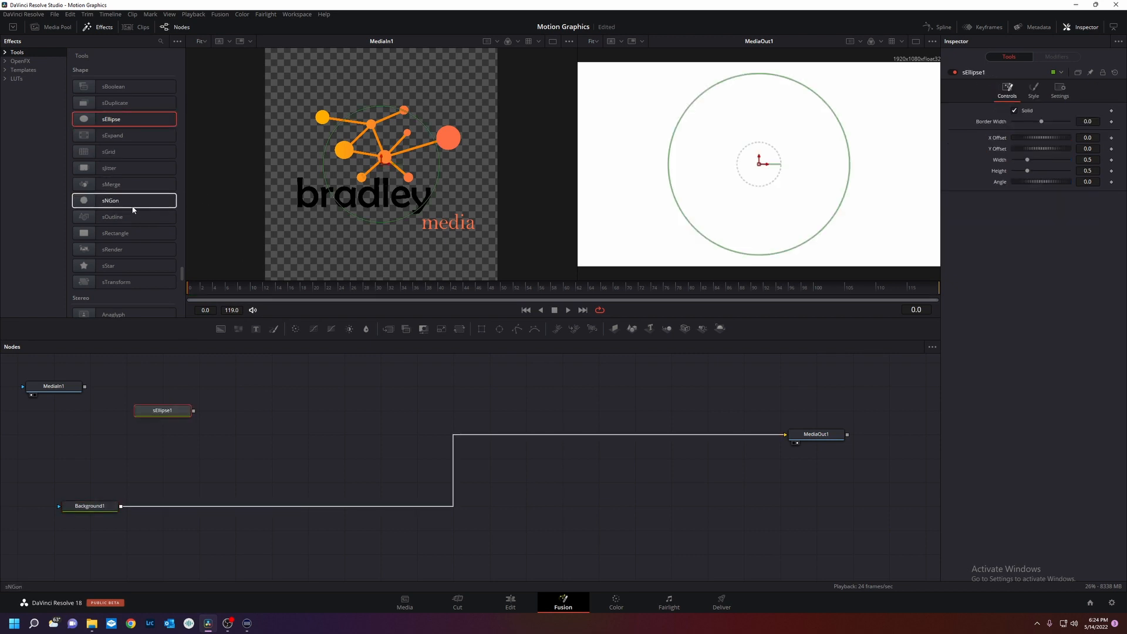
{"action": "left_click", "coordinate": [113, 250]}
{"action": "left_click_drag", "start_coordinate": [193, 410], "coordinate": [245, 443]}
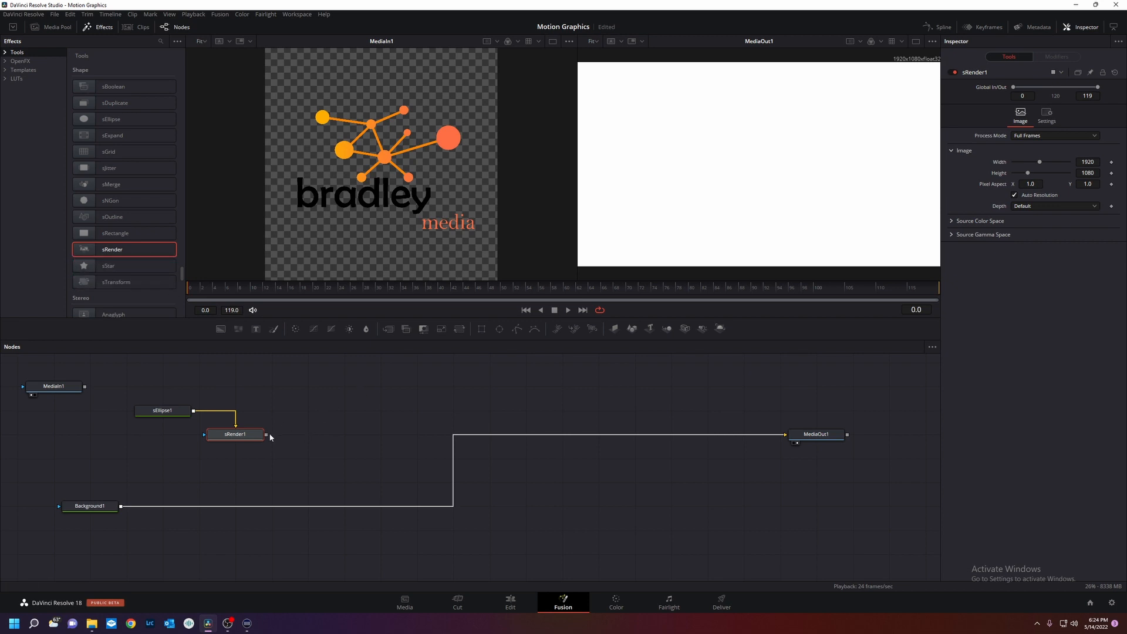
- Merge the sRender1 output over Background1 and line up the sEllipse1, sRender1 and Merge1 nodes
{"action": "left_click_drag", "start_coordinate": [270, 438], "coordinate": [140, 505]}
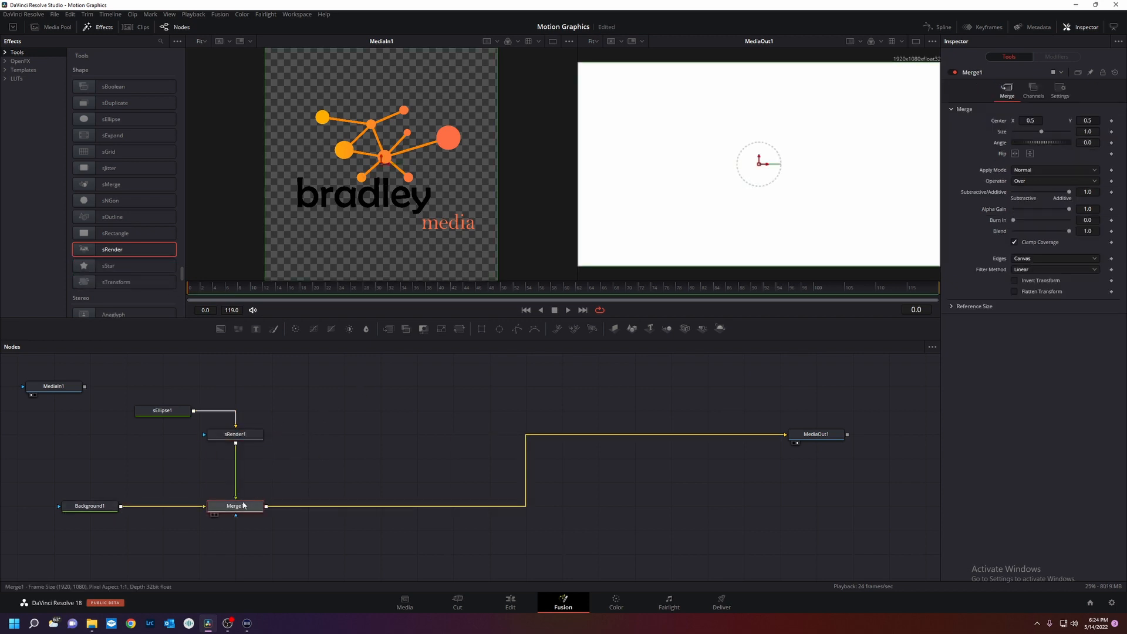
{"action": "left_click_drag", "start_coordinate": [244, 504], "coordinate": [280, 505]}
{"action": "left_click_drag", "start_coordinate": [237, 437], "coordinate": [274, 438]}
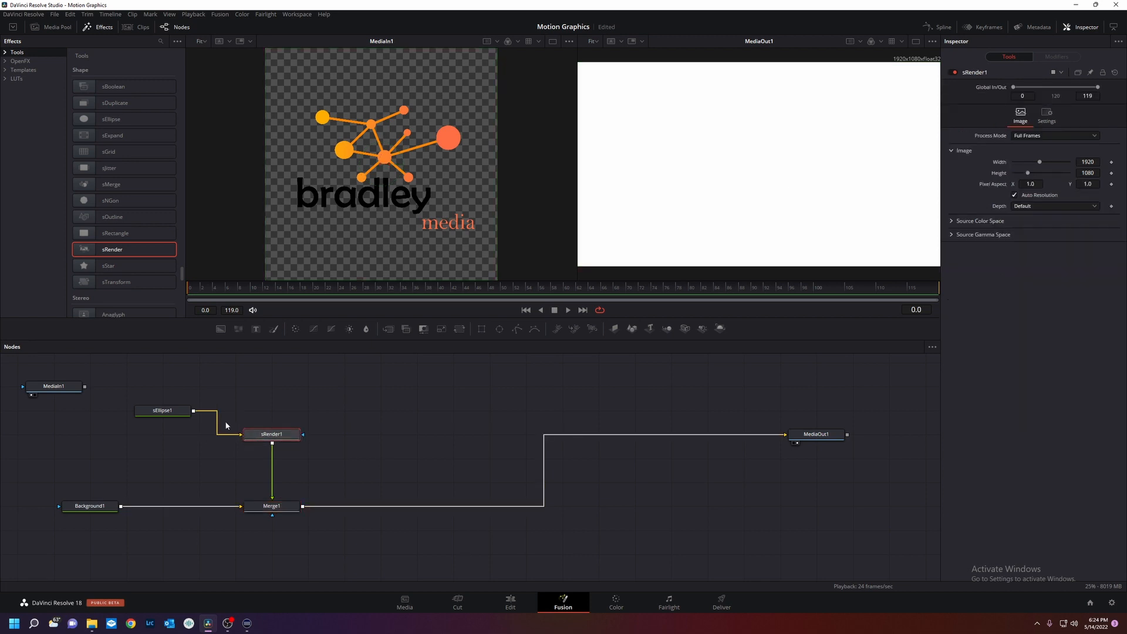
{"action": "left_click_drag", "start_coordinate": [167, 411], "coordinate": [167, 434]}
{"action": "mouse_move", "coordinate": [285, 440]}
{"action": "left_mouse_down"}
{"action": "mouse_move", "coordinate": [248, 441]}
{"action": "mouse_move", "coordinate": [284, 440]}
{"action": "left_mouse_up"}
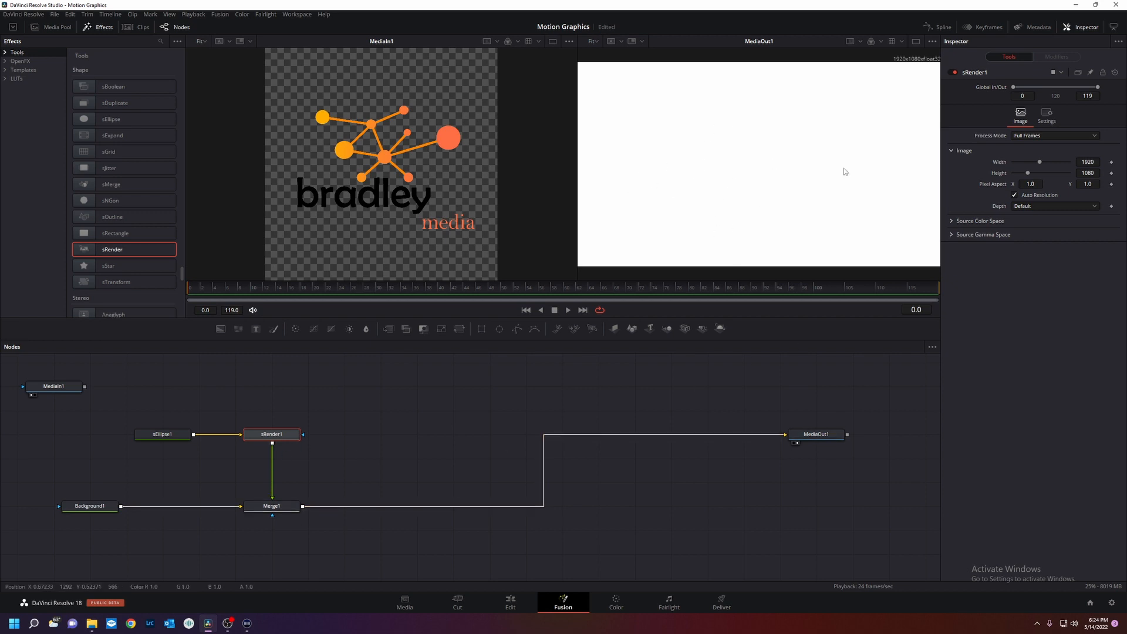
- Colour sEllipse1 with the yellow-orange sampled from the logo's larger yellow-orange circle in the MediaIn1 viewer
{"action": "left_click", "coordinate": [170, 434]}
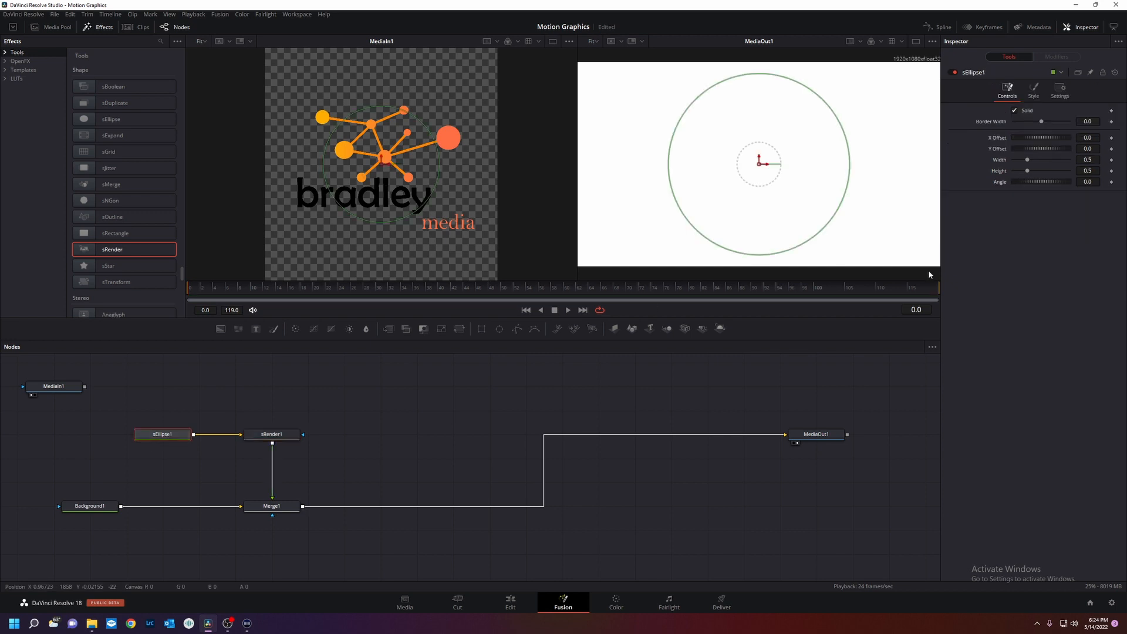
{"action": "left_click", "coordinate": [1034, 89]}
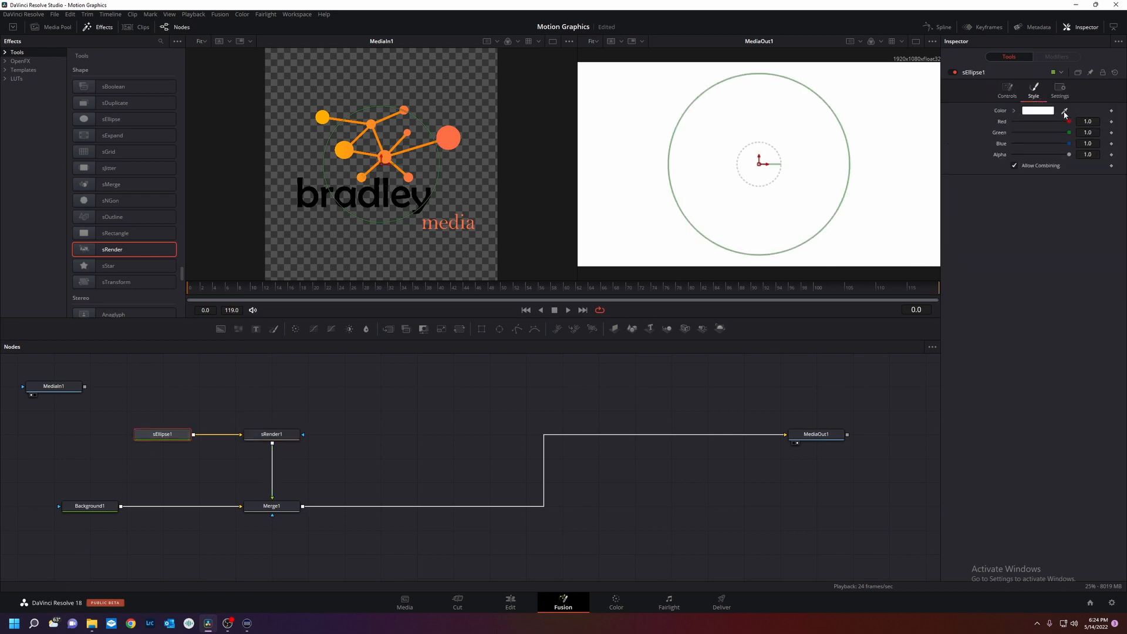
{"action": "left_click_drag", "start_coordinate": [1064, 113], "coordinate": [345, 155]}
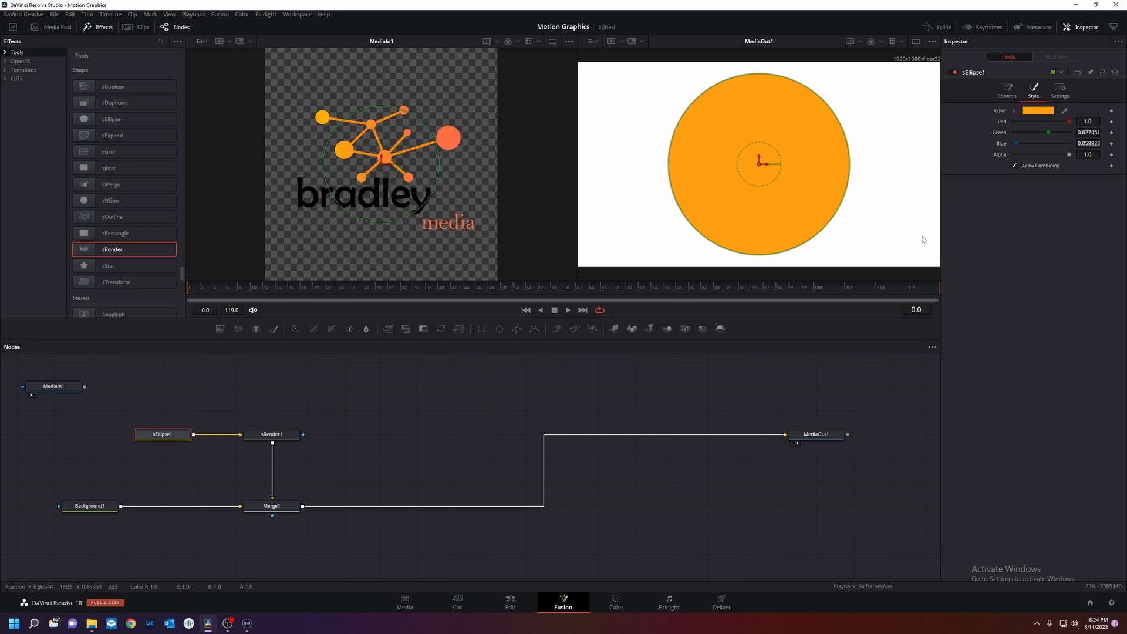
- Match sEllipse1 to the logo's larger yellow-orange circle with X Offset about -0.165, Y Offset about 0.057, and Width and Height 0.074
{"action": "left_click", "coordinate": [1008, 94]}
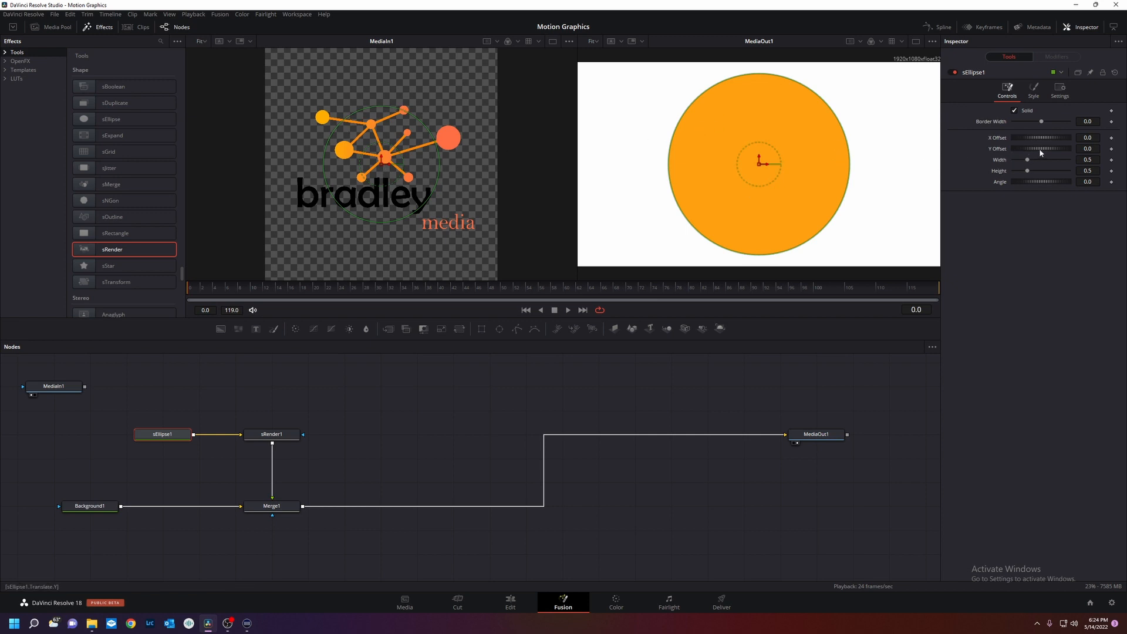
{"action": "mouse_move", "coordinate": [1040, 149]}
{"action": "left_mouse_down"}
{"action": "mouse_move", "coordinate": [1023, 151]}
{"action": "mouse_move", "coordinate": [1040, 148]}
{"action": "left_mouse_up"}
{"action": "left_click_drag", "start_coordinate": [767, 168], "coordinate": [700, 142]}
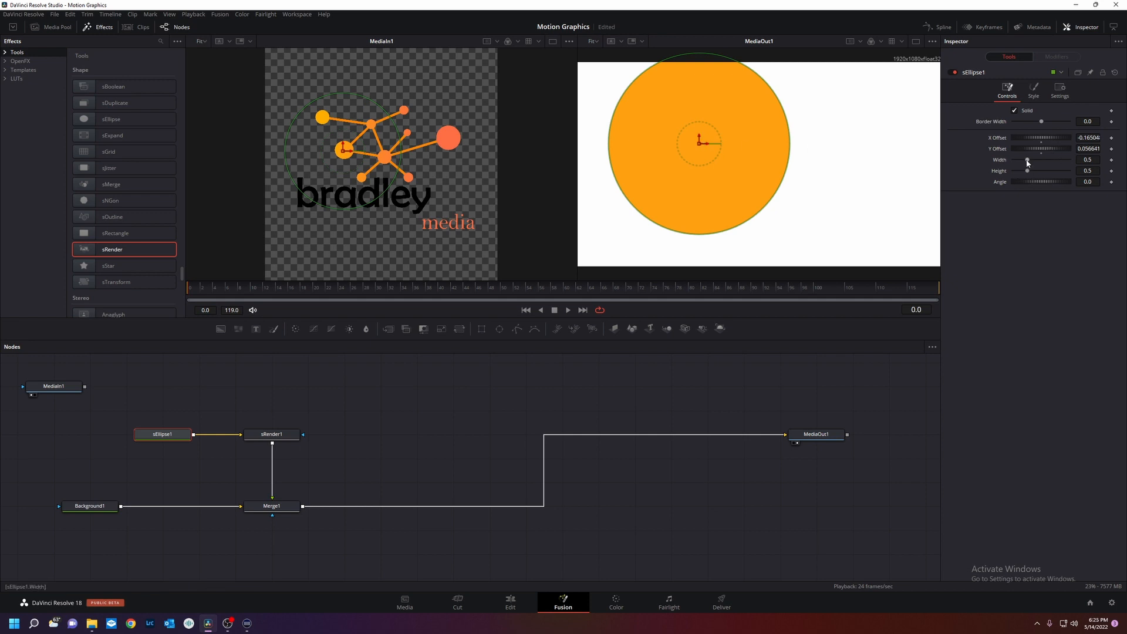
{"action": "left_click_drag", "start_coordinate": [1027, 159], "coordinate": [1015, 171]}
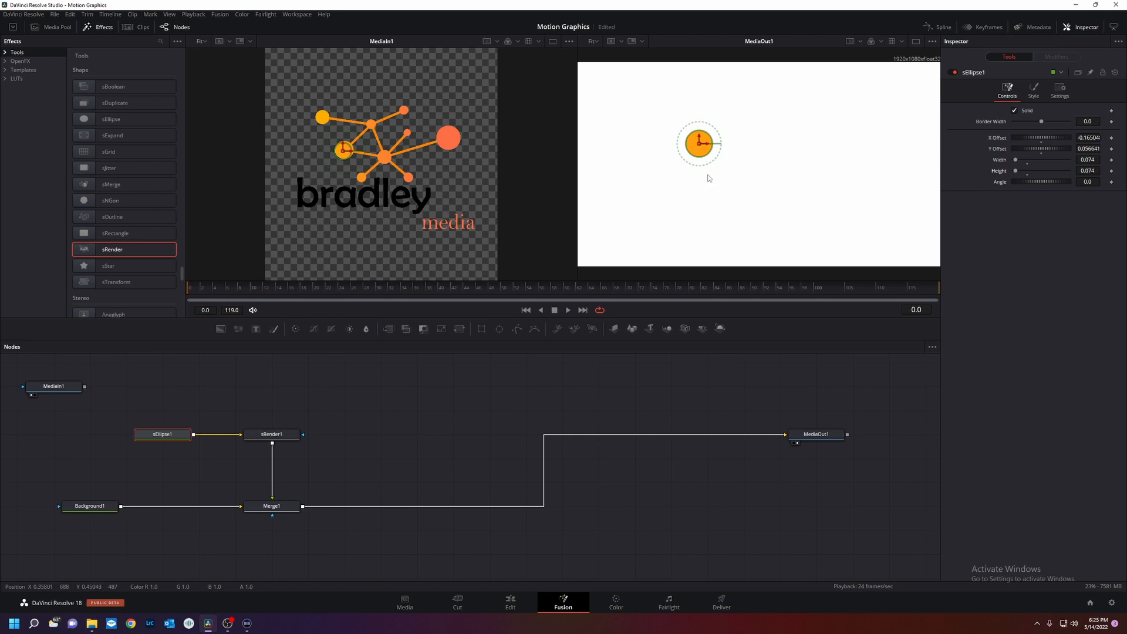
- Duplicate the sEllipse1 node and place the copy directly above it in the node graph
{"action": "right_click", "coordinate": [165, 436]}
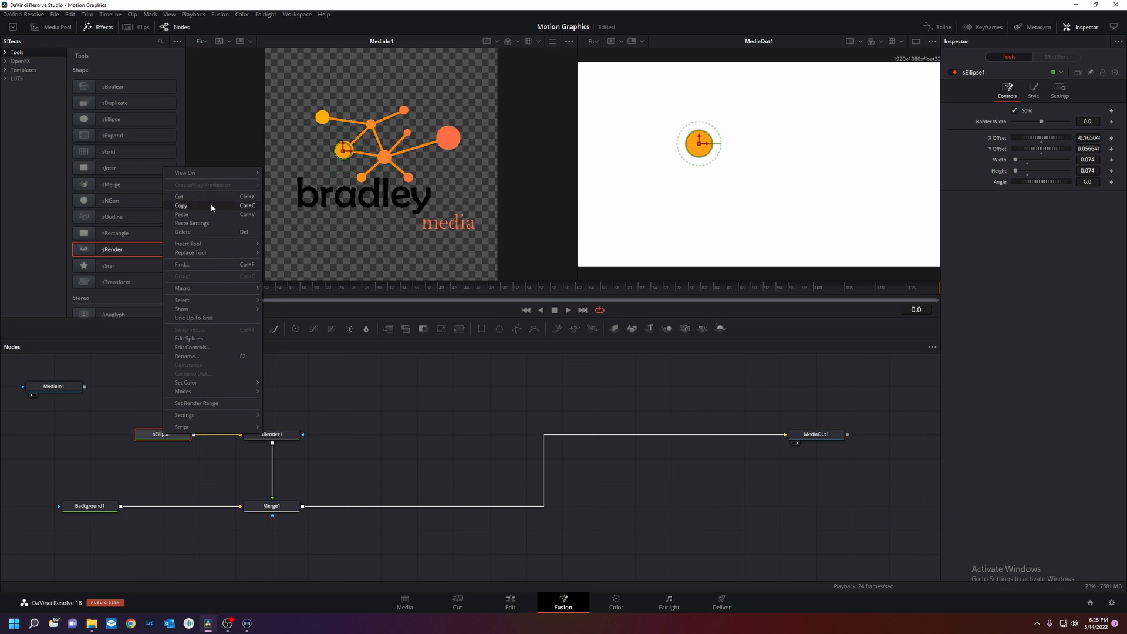
{"action": "left_click", "coordinate": [179, 384]}
{"action": "right_click", "coordinate": [143, 401]}
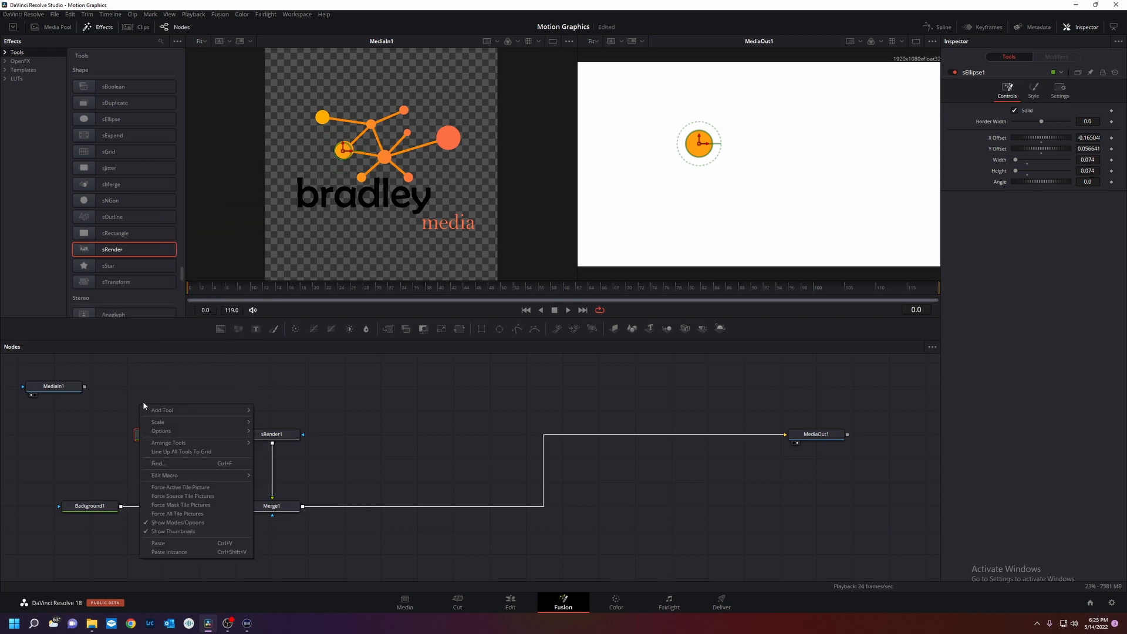
{"action": "left_click", "coordinate": [191, 543]}
{"action": "left_click_drag", "start_coordinate": [147, 405], "coordinate": [177, 410]}
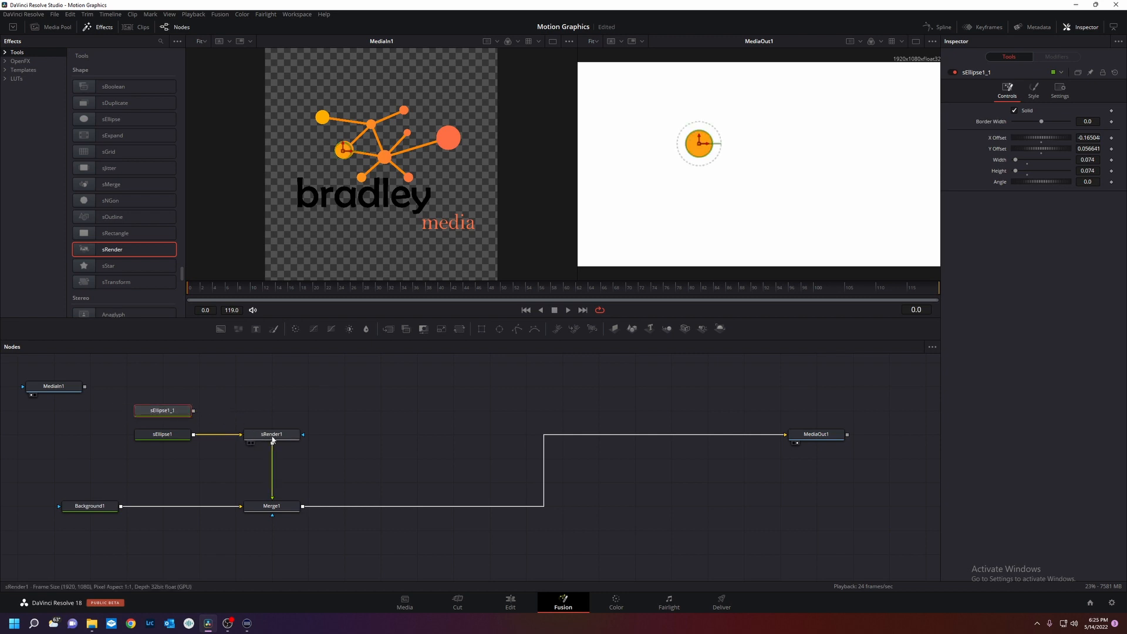
- Insert an sMerge node between sEllipse1 and sRender1 and feed the copied ellipse into it
{"action": "mouse_move", "coordinate": [194, 411]}
{"action": "left_mouse_down"}
{"action": "mouse_move", "coordinate": [276, 431]}
{"action": "mouse_move", "coordinate": [196, 400]}
{"action": "left_mouse_up"}
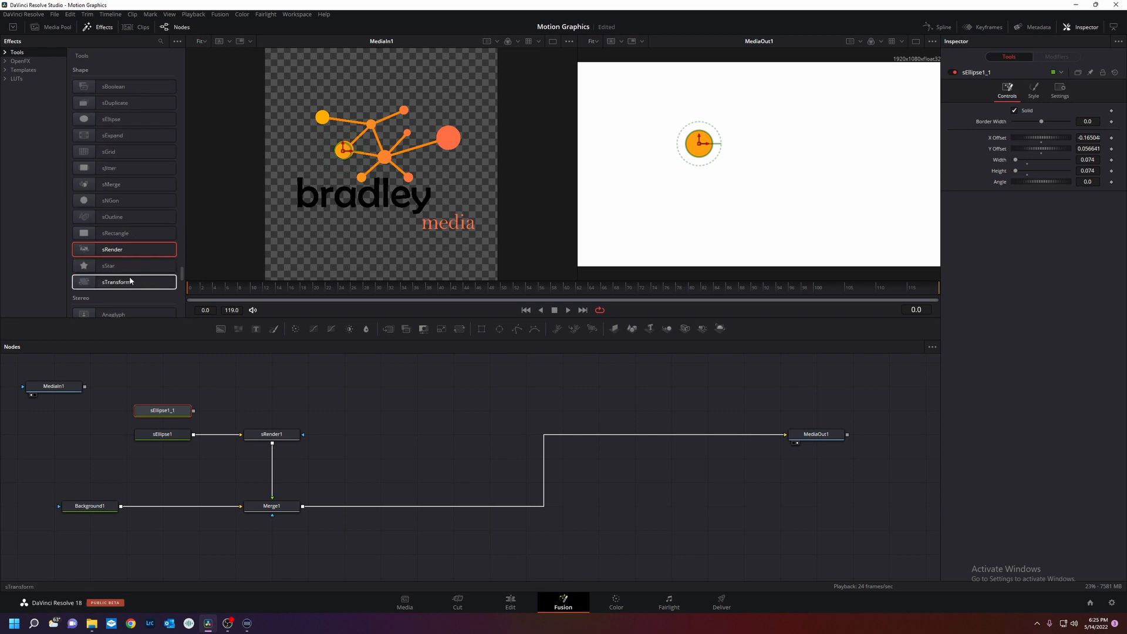
{"action": "left_click", "coordinate": [128, 187]}
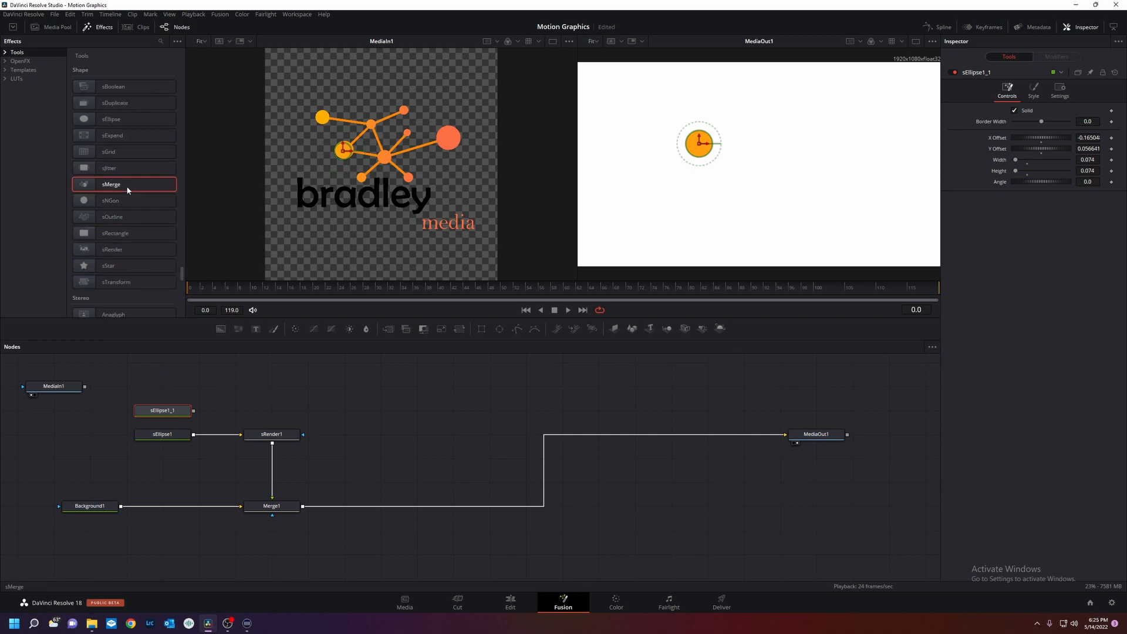
{"action": "left_click_drag", "start_coordinate": [128, 187], "coordinate": [271, 411]}
{"action": "left_click_drag", "start_coordinate": [193, 411], "coordinate": [329, 435]}
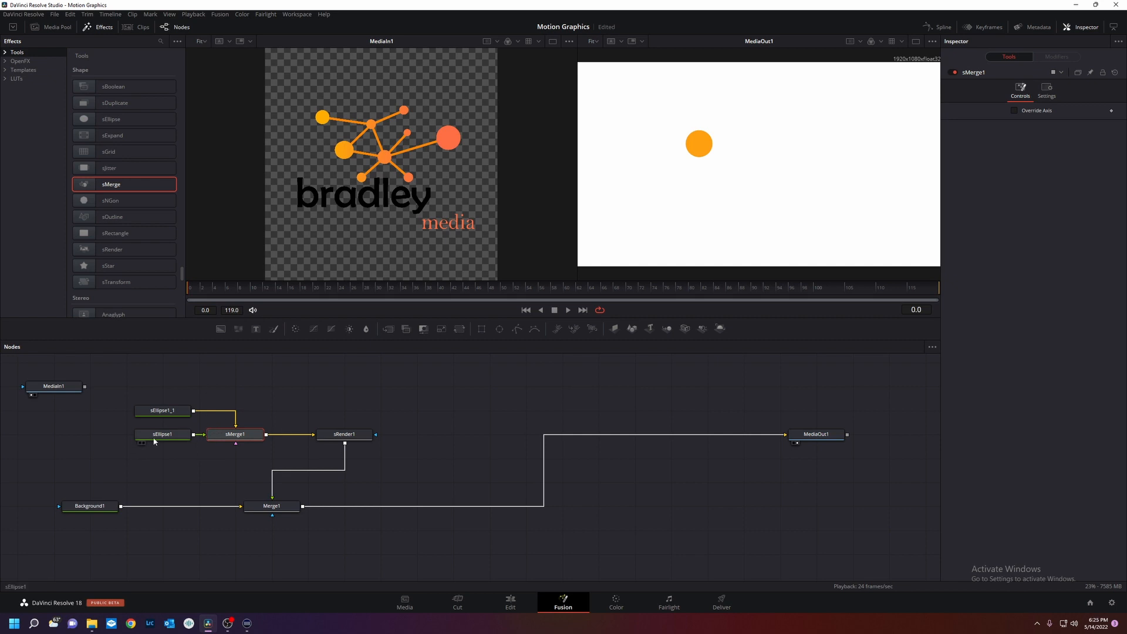
- Fit sEllipse1_1 to the logo's central orange circle at about X 0.017, Y 0.032, Width 0.06, Height 0.059, with that circle's sampled orange
{"action": "left_click", "coordinate": [164, 414]}
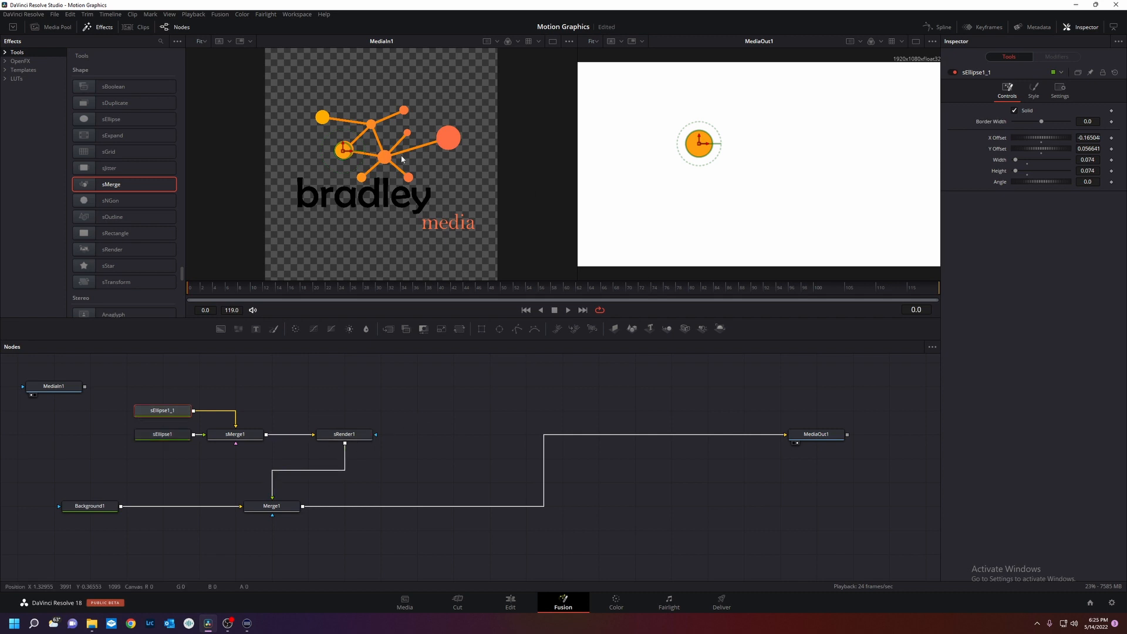
{"action": "left_click_drag", "start_coordinate": [346, 153], "coordinate": [389, 162]}
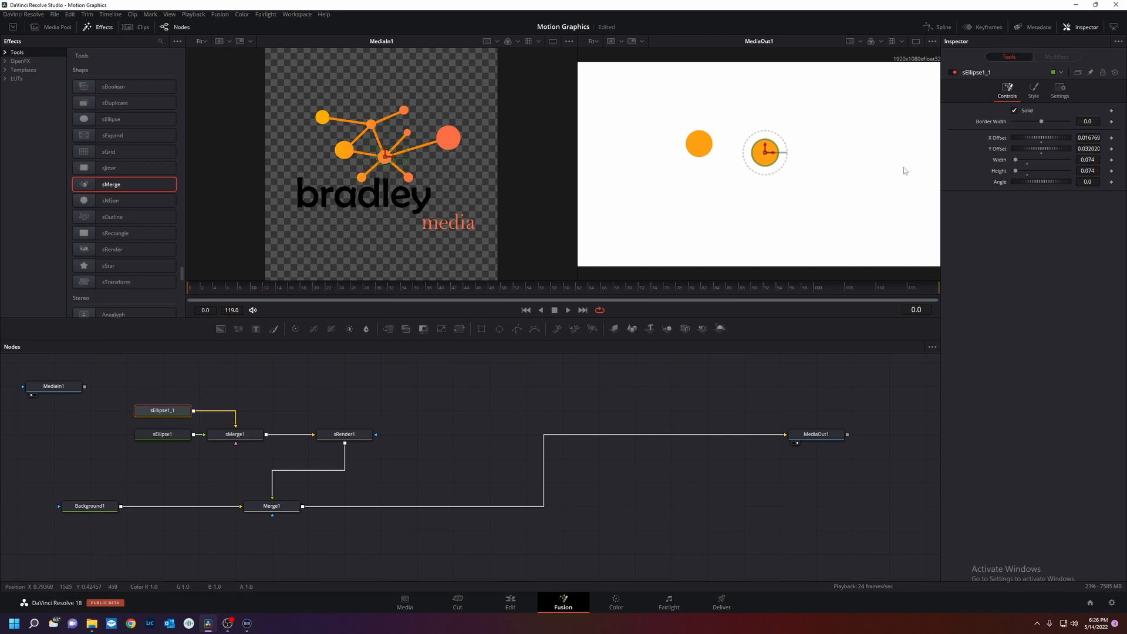
{"action": "left_click_drag", "start_coordinate": [1015, 160], "coordinate": [1014, 170]}
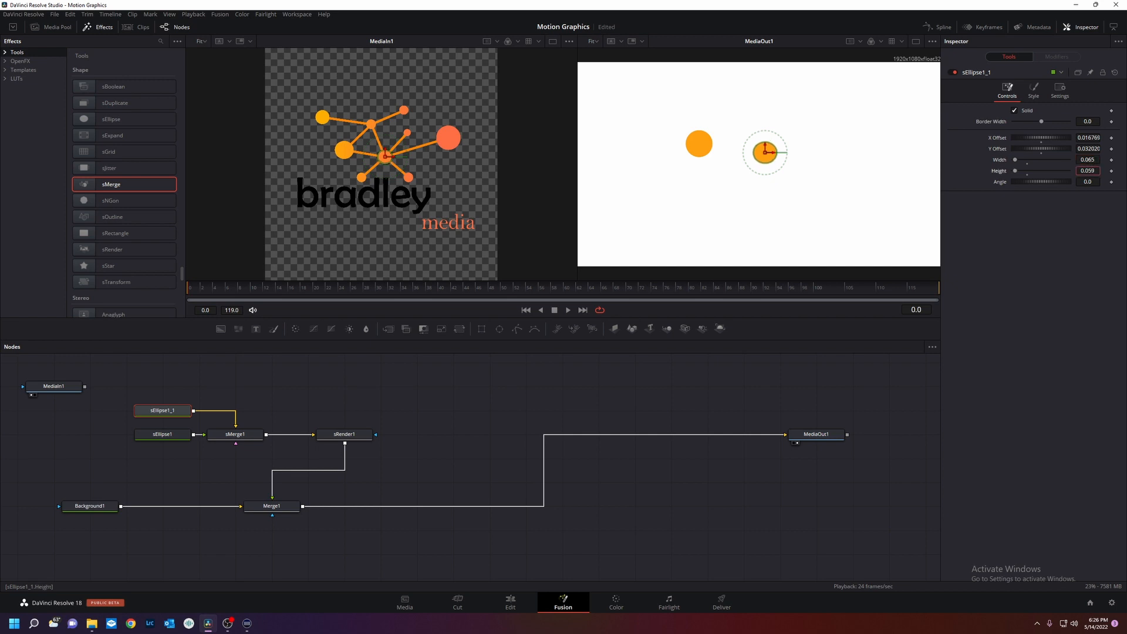
{"action": "left_click_drag", "start_coordinate": [1087, 160], "coordinate": [1085, 160]}
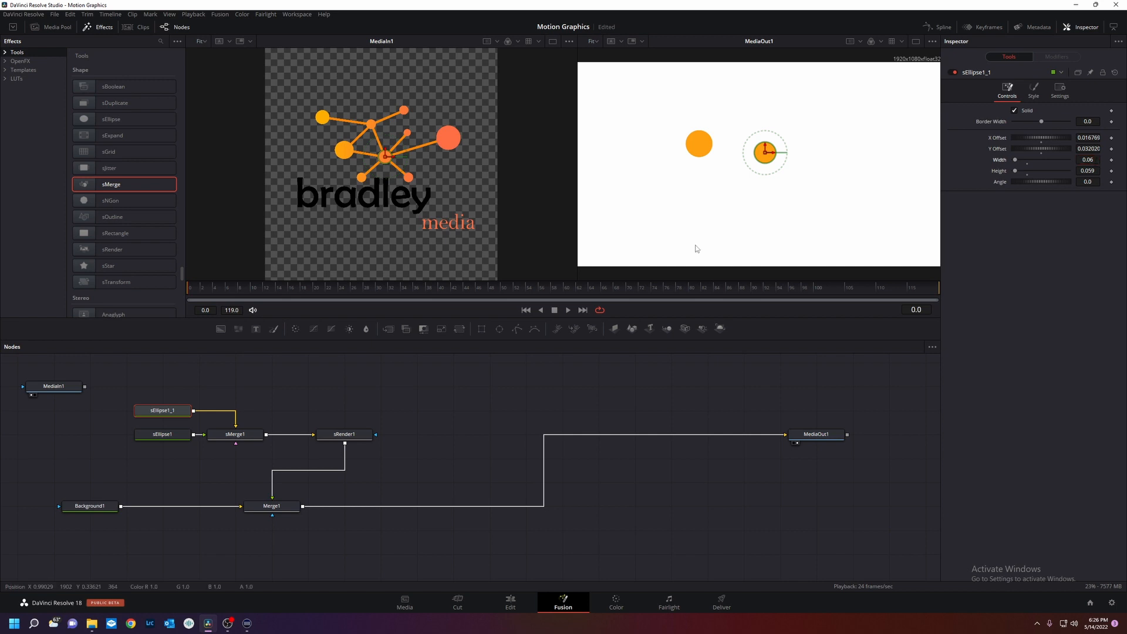
{"action": "left_click", "coordinate": [1034, 89]}
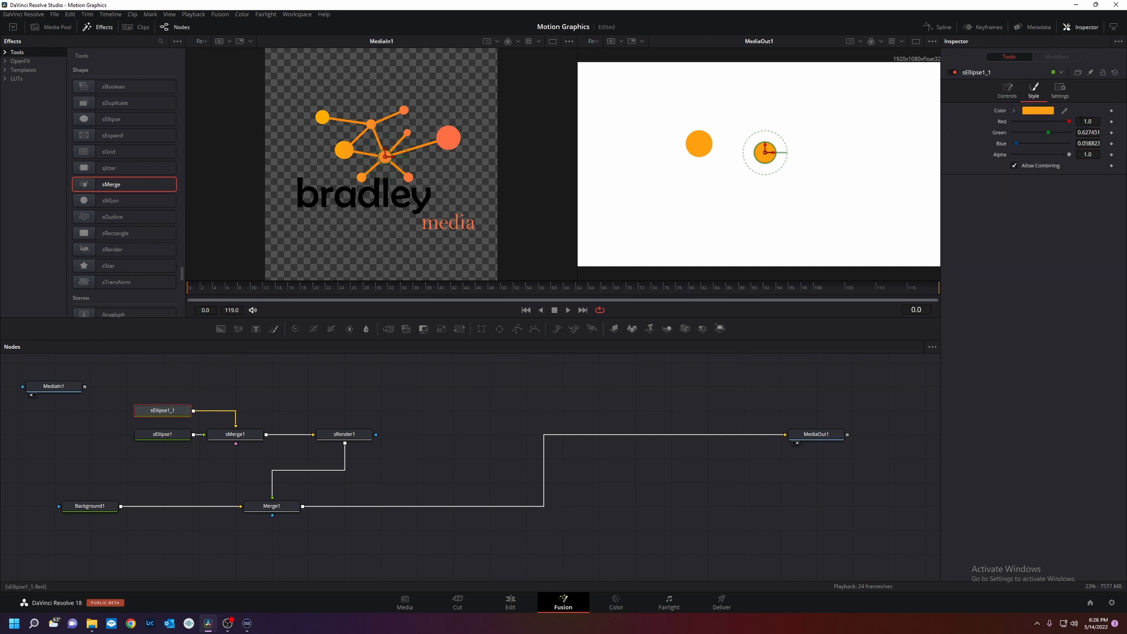
{"action": "left_click_drag", "start_coordinate": [1064, 110], "coordinate": [386, 156]}
- Duplicate sEllipse1_1 into sMerge1 and fit the copy to the logo's upper-middle orange circle at about X -0.046, Y 0.170, Width 0.043, Height 0.041
{"action": "right_click", "coordinate": [167, 413]}
{"action": "left_click", "coordinate": [208, 183]}
{"action": "right_click", "coordinate": [170, 381]}
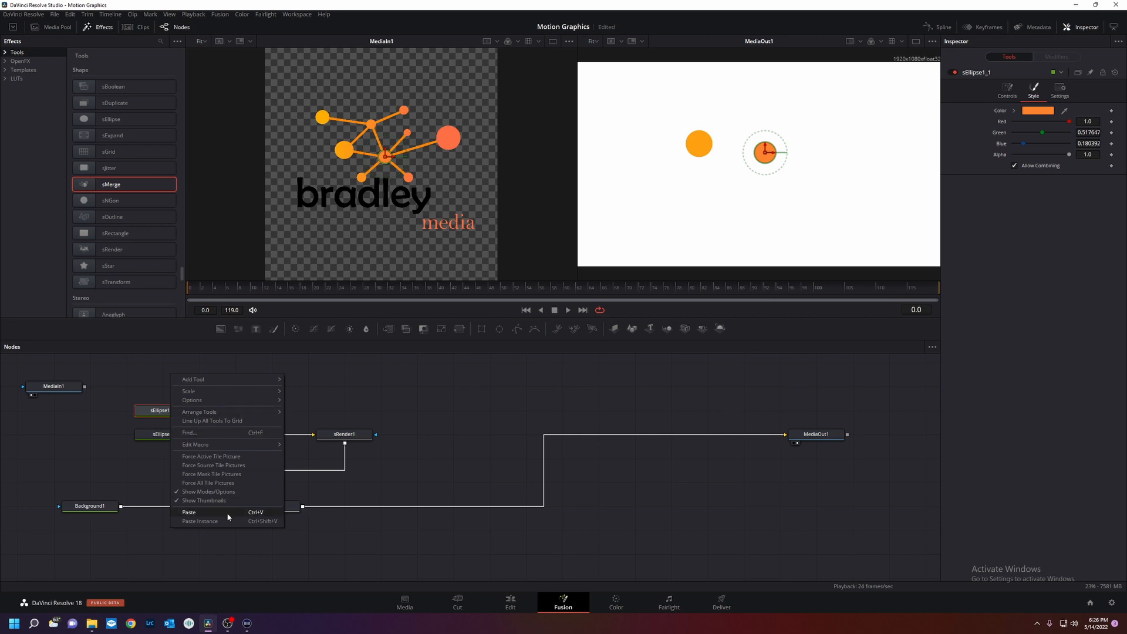
{"action": "left_click", "coordinate": [188, 512]}
{"action": "left_click_drag", "start_coordinate": [170, 372], "coordinate": [236, 442]}
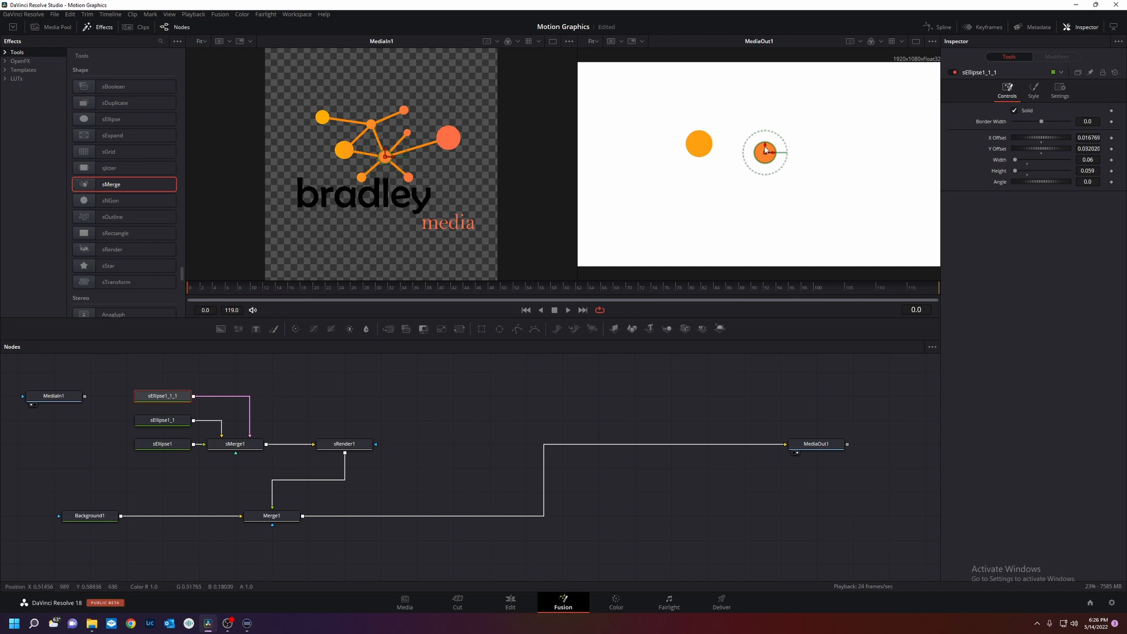
{"action": "left_click_drag", "start_coordinate": [765, 150], "coordinate": [743, 97]}
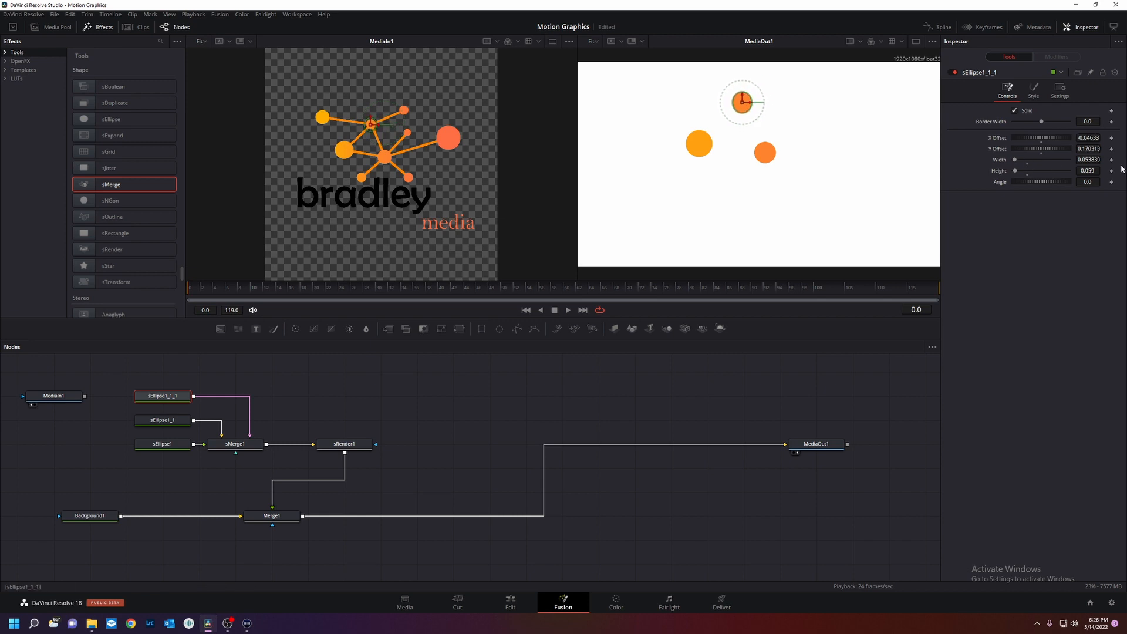
{"action": "left_click_drag", "start_coordinate": [1097, 158], "coordinate": [1078, 170]}
- Duplicate sEllipse1_1_1, place the copy above it and connect it to sMerge1
{"action": "right_click", "coordinate": [169, 395]}
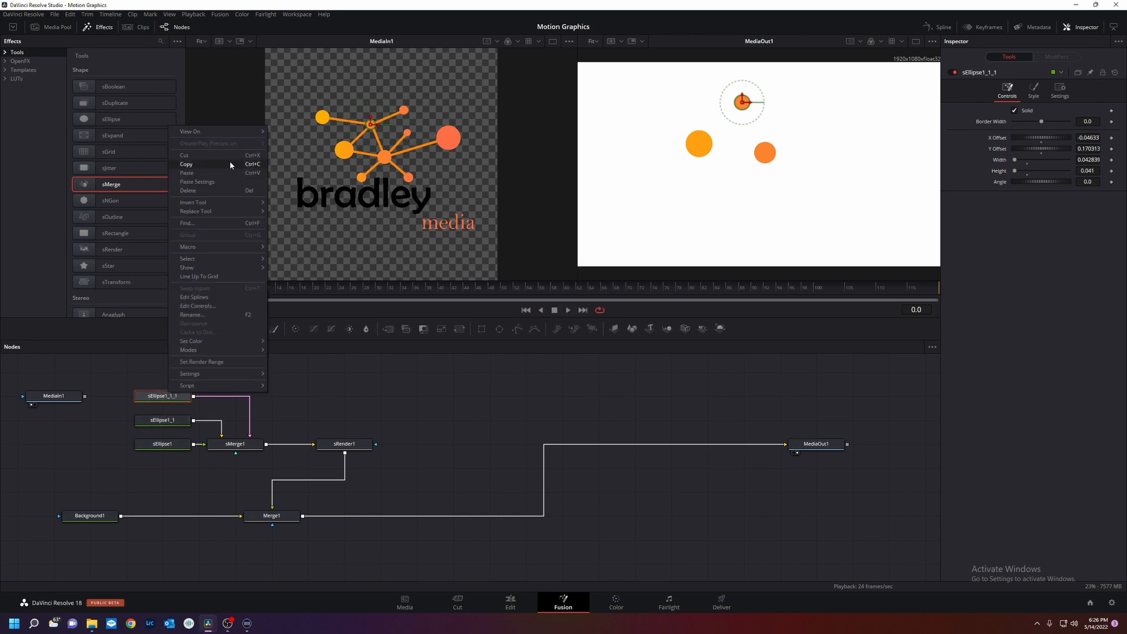
{"action": "left_click", "coordinate": [230, 163]}
{"action": "right_click", "coordinate": [183, 366]}
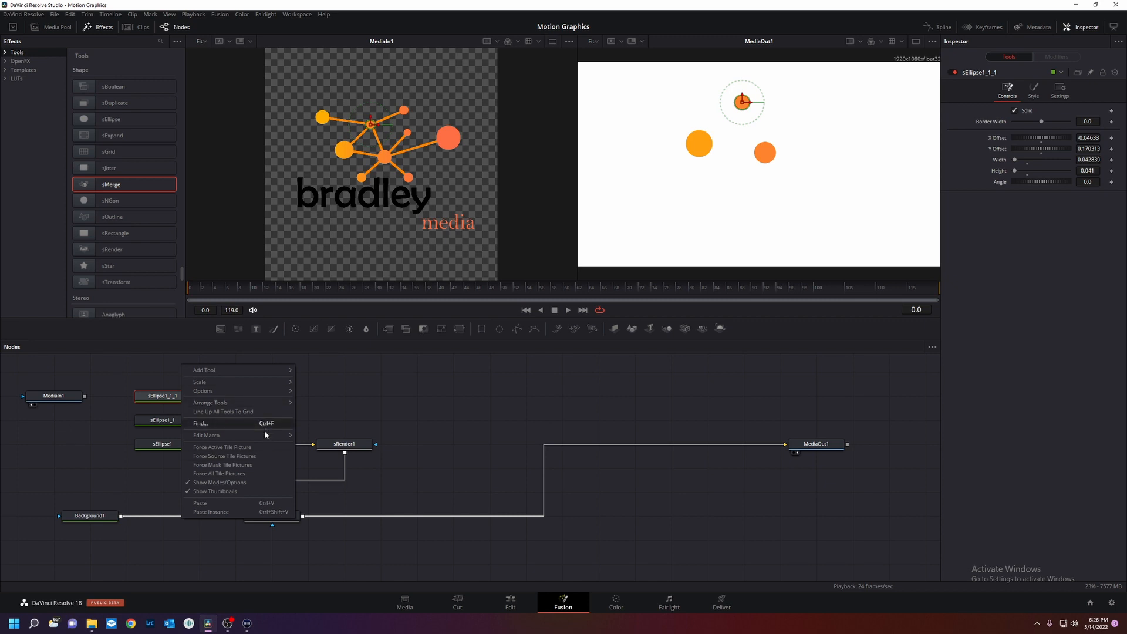
{"action": "left_click", "coordinate": [254, 504]}
{"action": "left_click_drag", "start_coordinate": [194, 372], "coordinate": [234, 444]}
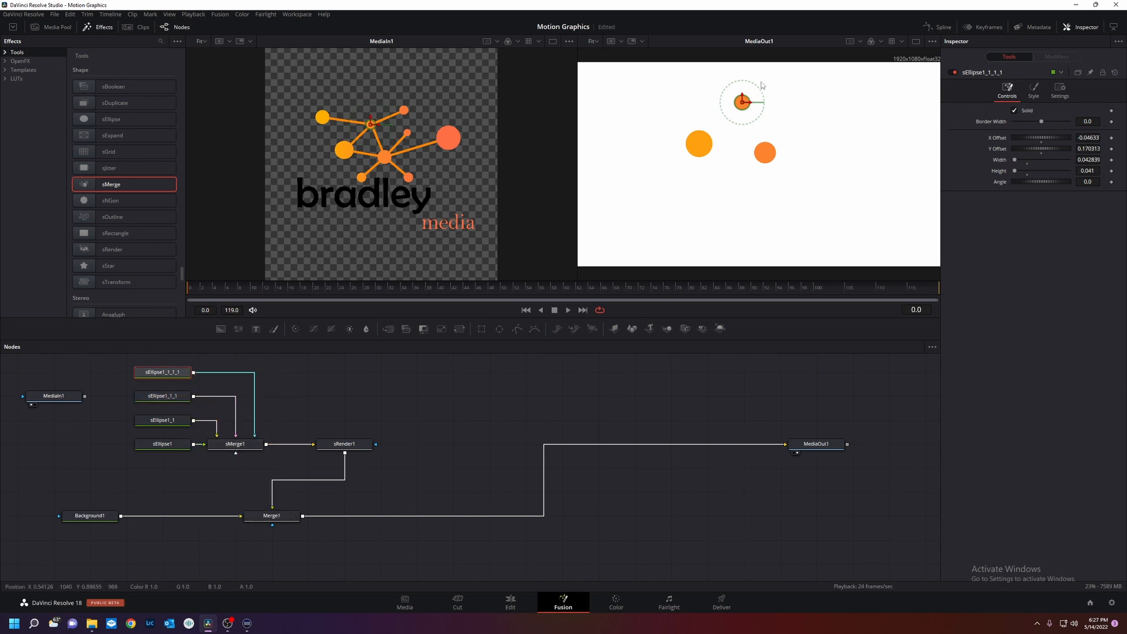
- Fit sEllipse1_1_1_1 to the logo's large coral circle at about X 0.289, Y 0.115, Width and Height 0.11, and apply its sampled coral colour
{"action": "left_click_drag", "start_coordinate": [753, 109], "coordinate": [866, 127]}
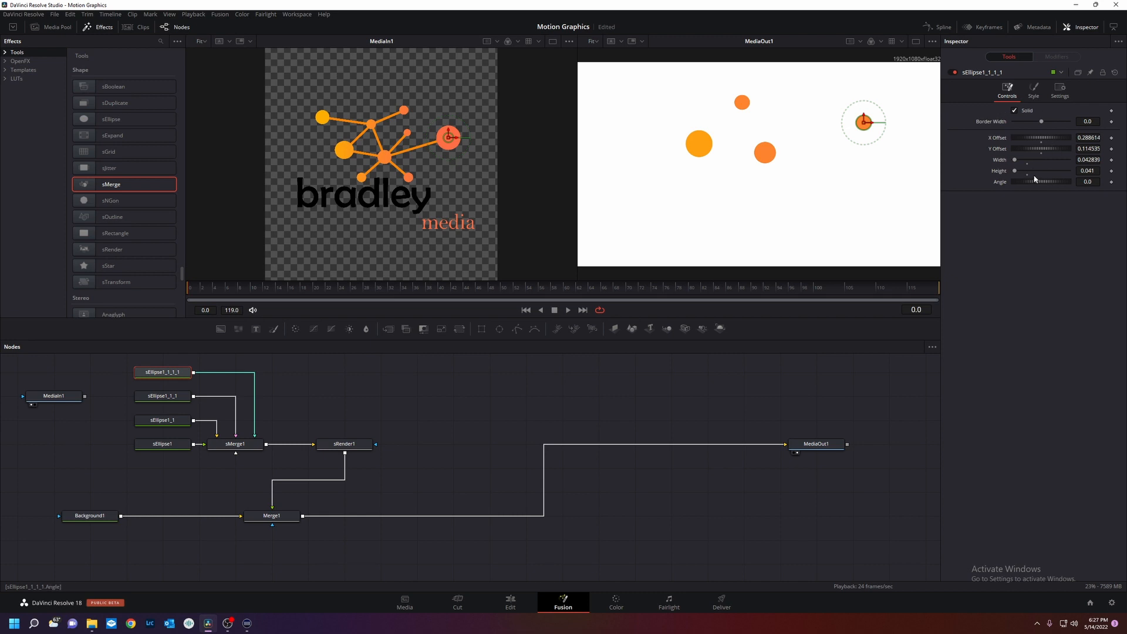
{"action": "mouse_move", "coordinate": [1016, 161]}
{"action": "left_mouse_down"}
{"action": "mouse_move", "coordinate": [1018, 174]}
{"action": "mouse_move", "coordinate": [1017, 162]}
{"action": "left_mouse_up"}
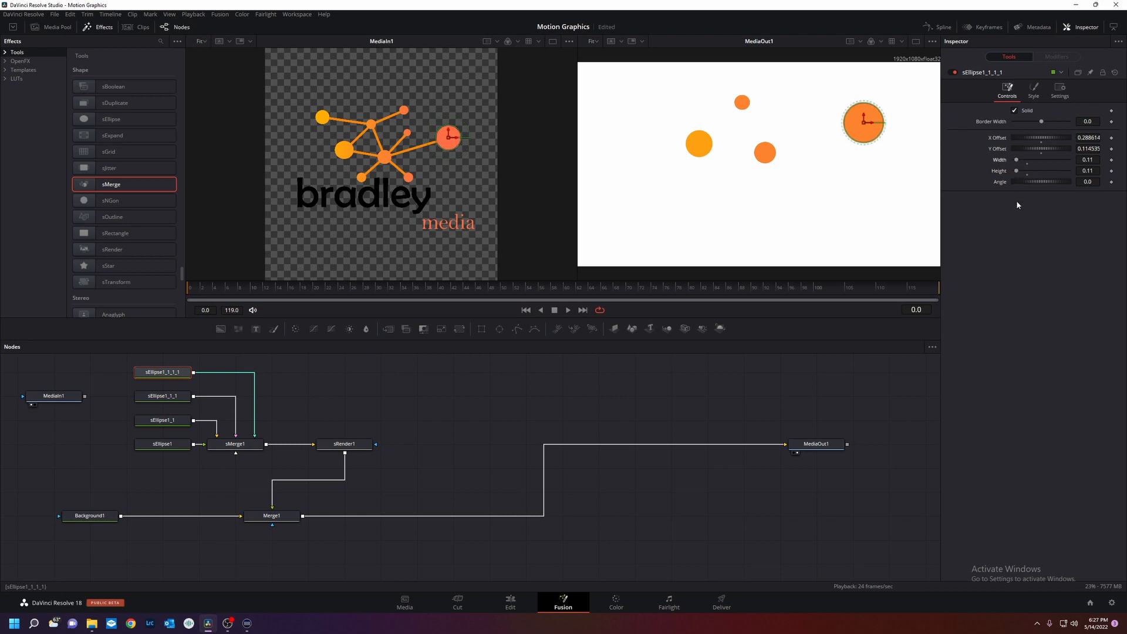
{"action": "left_click", "coordinate": [1034, 90]}
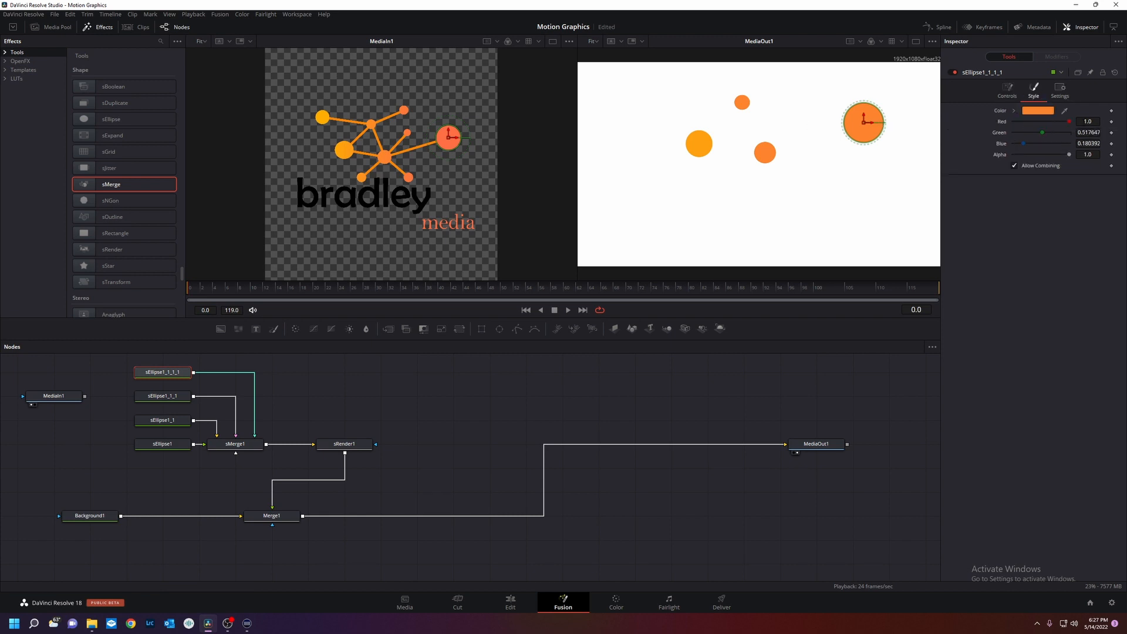
{"action": "left_click_drag", "start_coordinate": [1056, 160], "coordinate": [448, 149]}
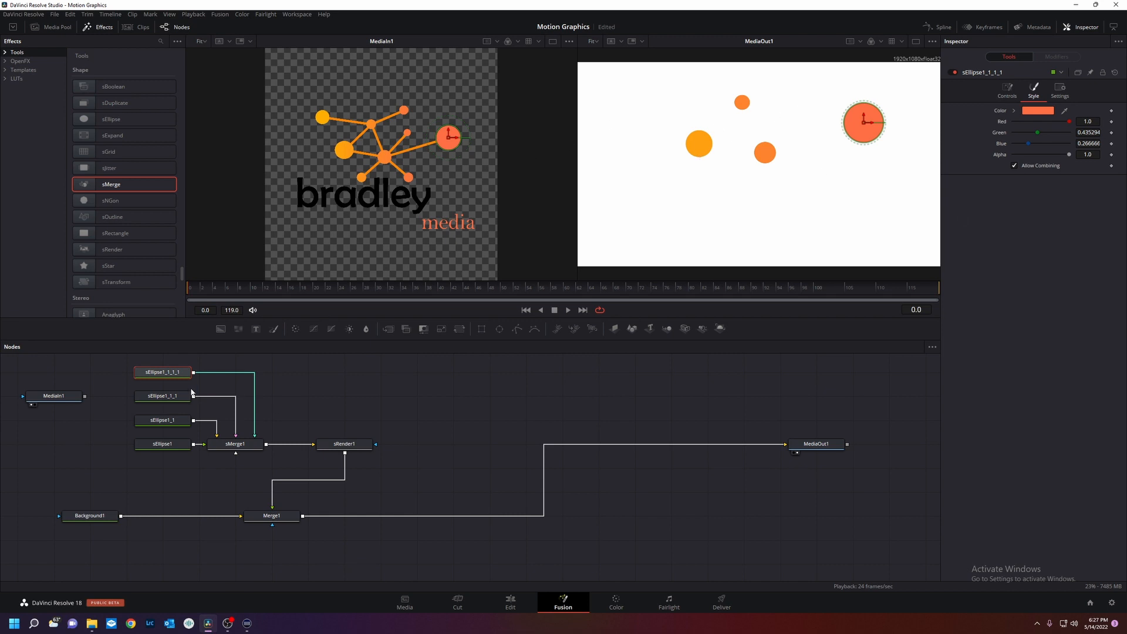
- Duplicate the coral sEllipse1_1_1_1 node, place the copy at the head of the ellipse column and connect it to sMerge1
{"action": "right_click", "coordinate": [156, 372]}
{"action": "left_click", "coordinate": [192, 143]}
{"action": "right_click", "coordinate": [339, 386]}
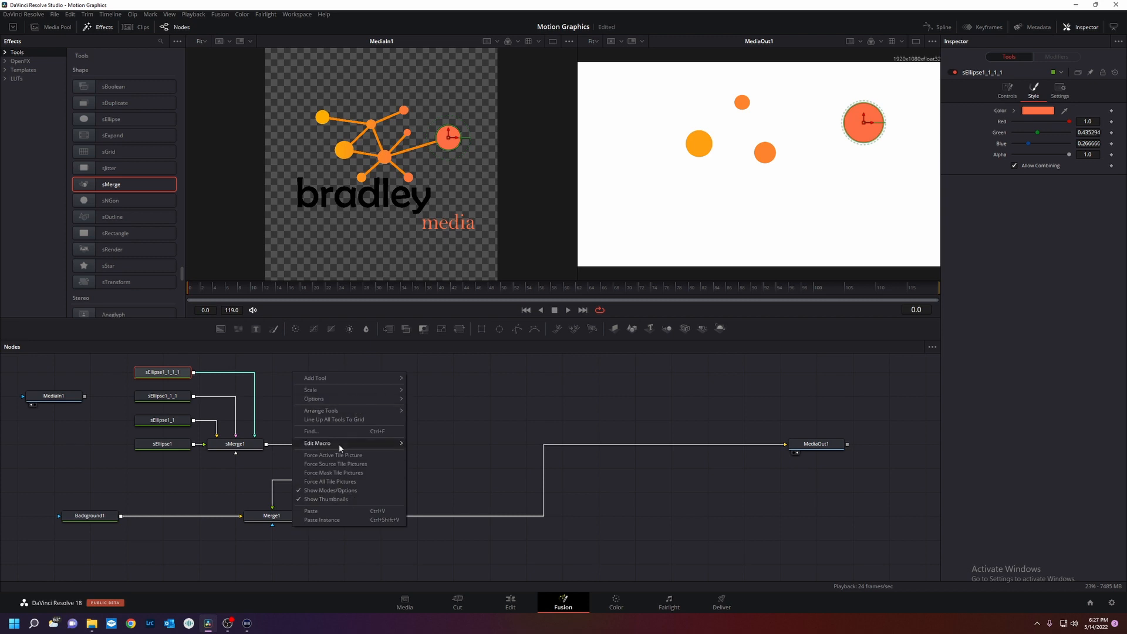
{"action": "left_click", "coordinate": [340, 511]}
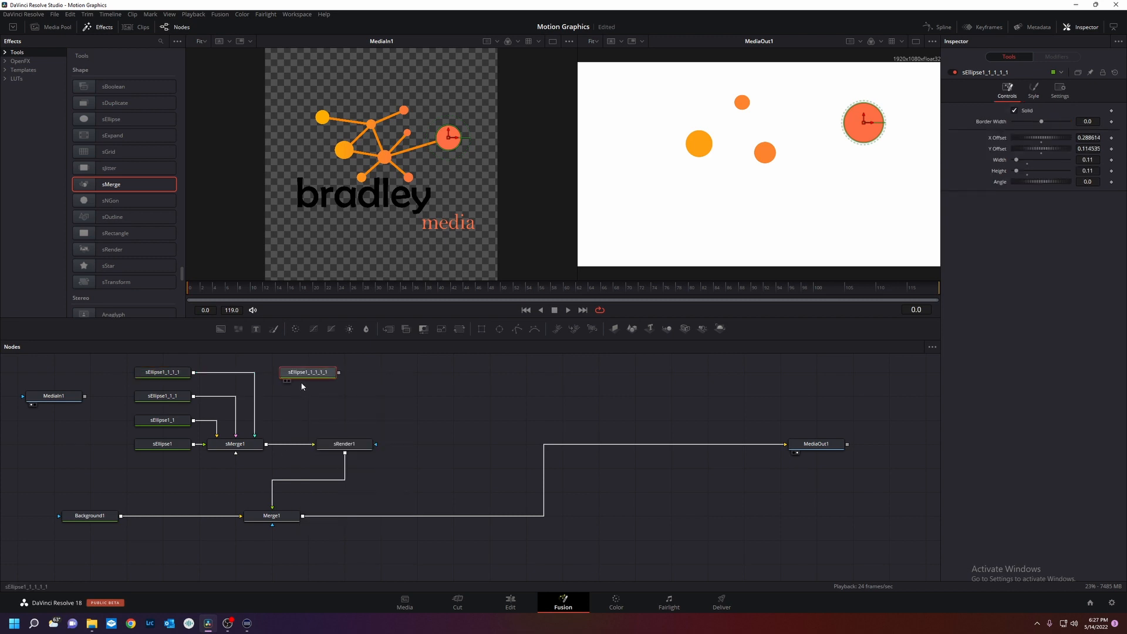
{"action": "left_click_drag", "start_coordinate": [305, 375], "coordinate": [163, 360]}
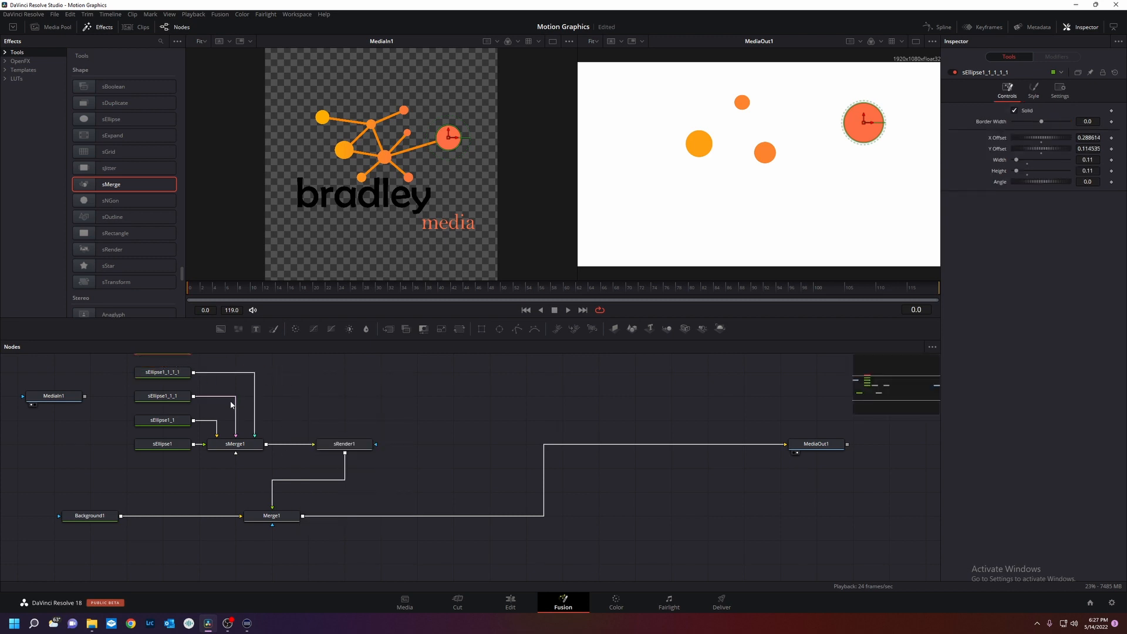
{"action": "scroll", "coordinate": [230, 406], "scroll_direction": "up", "scroll_amount": 3}
{"action": "scroll", "coordinate": [229, 420], "scroll_direction": "down", "scroll_amount": 3}
{"action": "scroll", "coordinate": [365, 428], "scroll_direction": "down", "scroll_amount": 1}
{"action": "scroll", "coordinate": [409, 455], "scroll_direction": "up", "scroll_amount": 2}
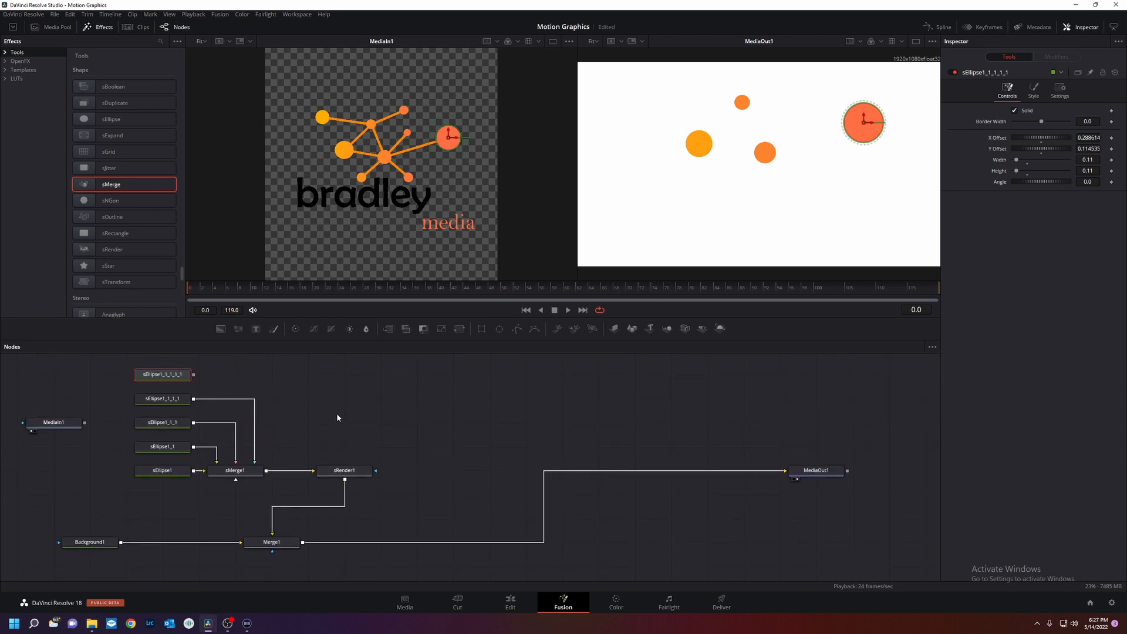
{"action": "mouse_move", "coordinate": [311, 419]}
{"action": "left_mouse_down"}
{"action": "mouse_move", "coordinate": [448, 486]}
{"action": "mouse_move", "coordinate": [491, 420]}
{"action": "mouse_move", "coordinate": [387, 411]}
{"action": "mouse_move", "coordinate": [352, 388]}
{"action": "mouse_move", "coordinate": [312, 422]}
{"action": "left_mouse_up"}
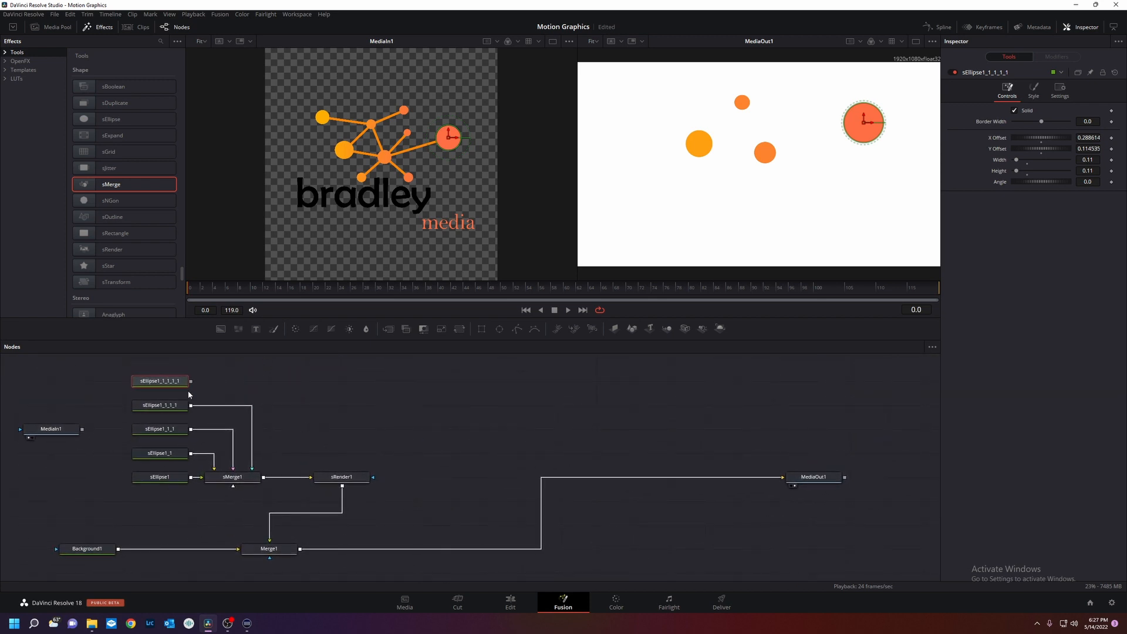
{"action": "left_click_drag", "start_coordinate": [191, 383], "coordinate": [233, 477]}
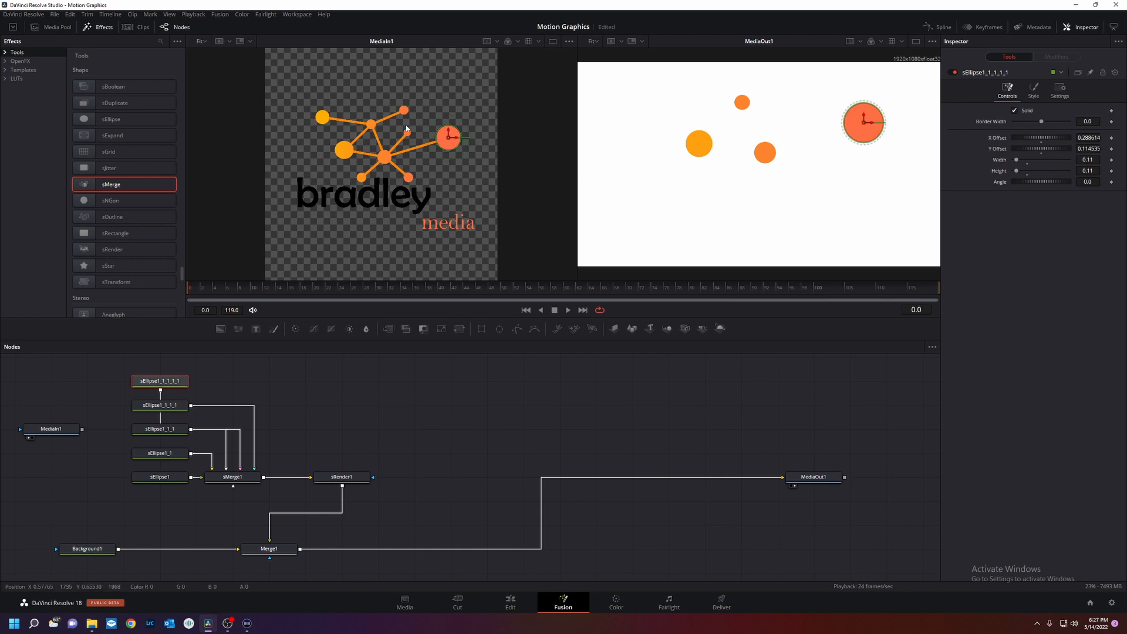
- Fit sEllipse1_1_1_1_1 to the logo's smallest coral circle, beside the large coral one, at about X 0.112, Y 0.136, Width 0.03, Height 0.029
{"action": "left_click_drag", "start_coordinate": [865, 125], "coordinate": [799, 111]}
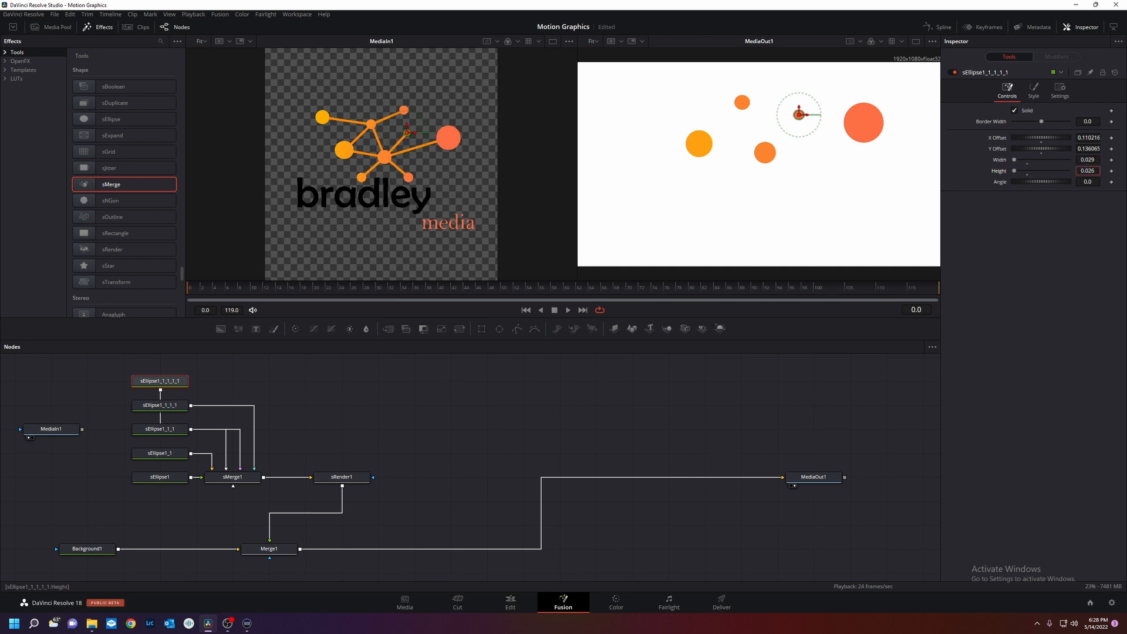
{"action": "scroll", "coordinate": [420, 135], "scroll_direction": "up", "scroll_amount": 3}
{"action": "scroll", "coordinate": [421, 141], "scroll_direction": "down", "scroll_amount": 2}
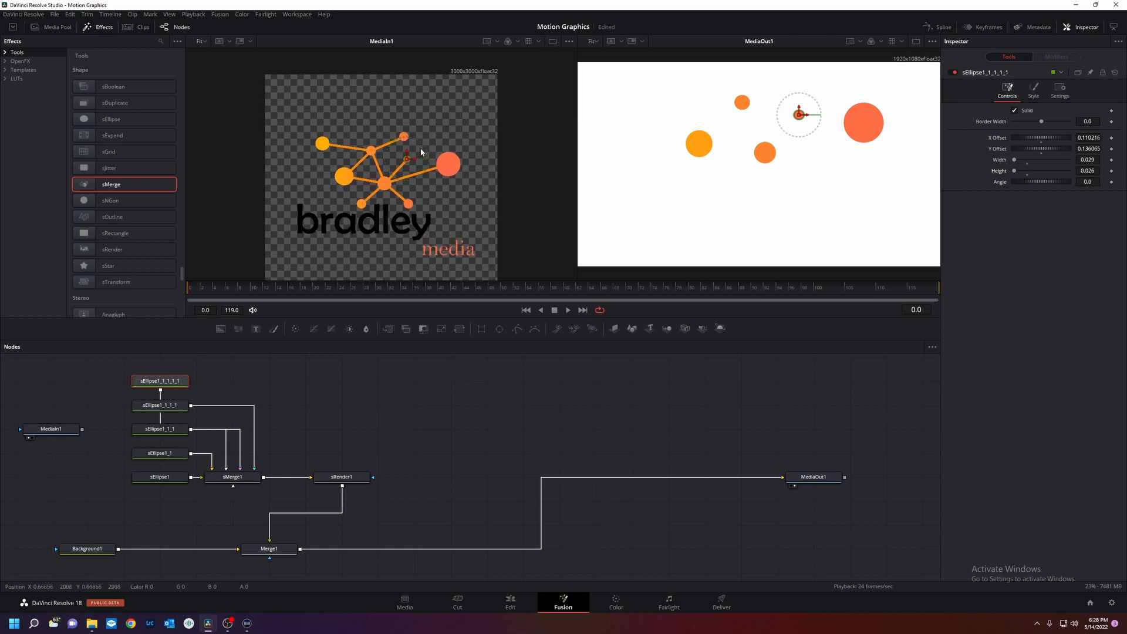
{"action": "scroll", "coordinate": [411, 159], "scroll_direction": "up", "scroll_amount": 10}
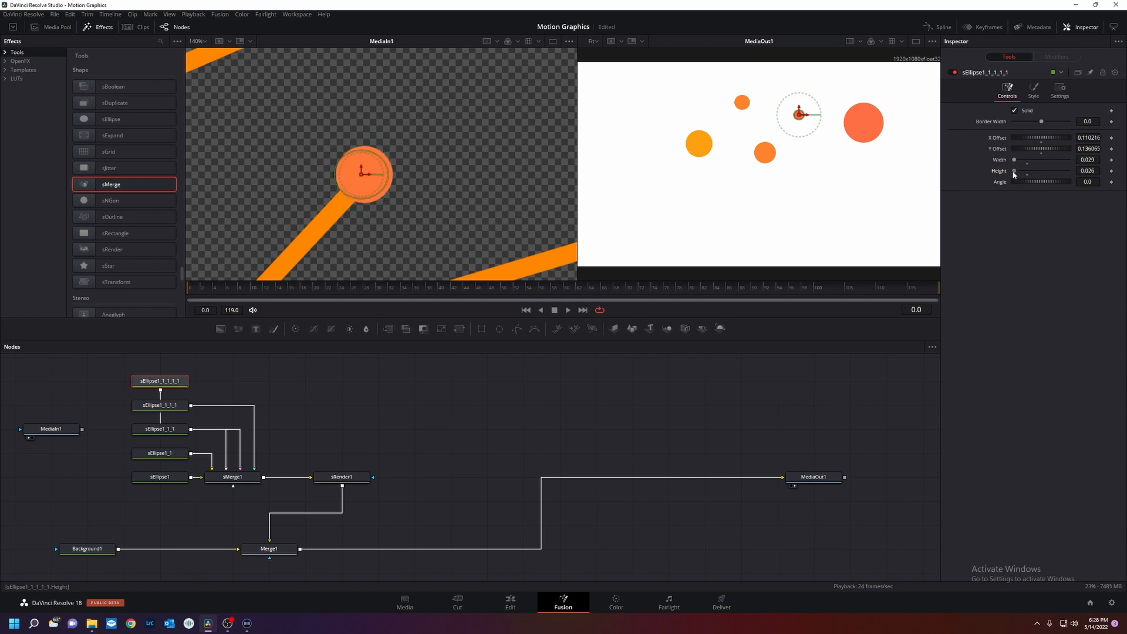
{"action": "left_click_drag", "start_coordinate": [1086, 171], "coordinate": [1089, 160]}
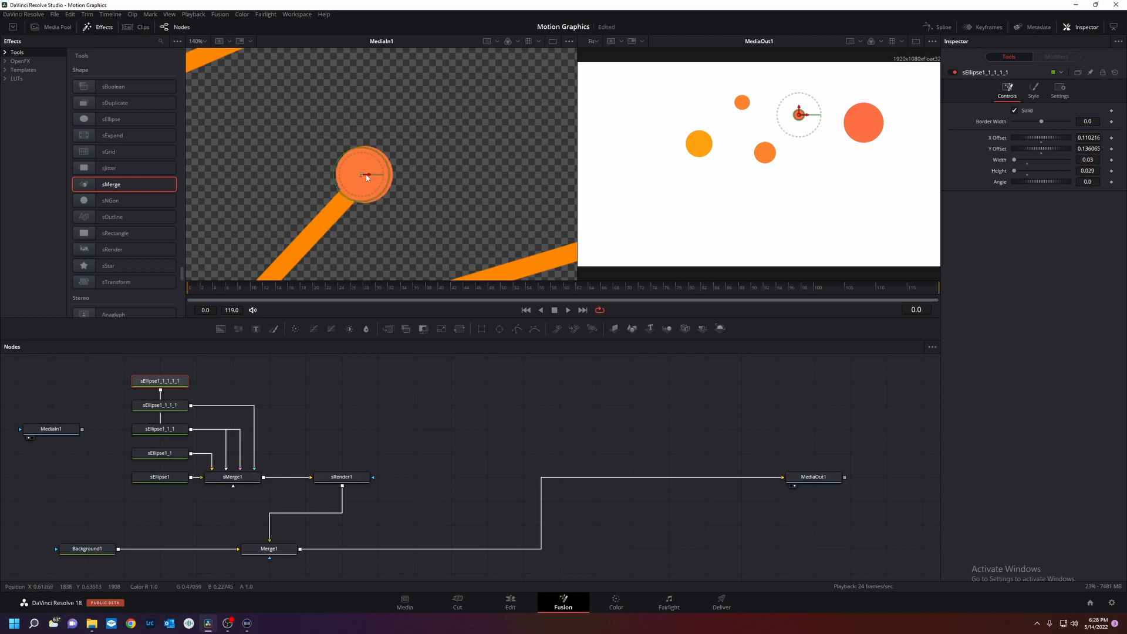
{"action": "left_click_drag", "start_coordinate": [366, 178], "coordinate": [369, 178]}
{"action": "scroll", "coordinate": [469, 193], "scroll_direction": "down", "scroll_amount": 6}
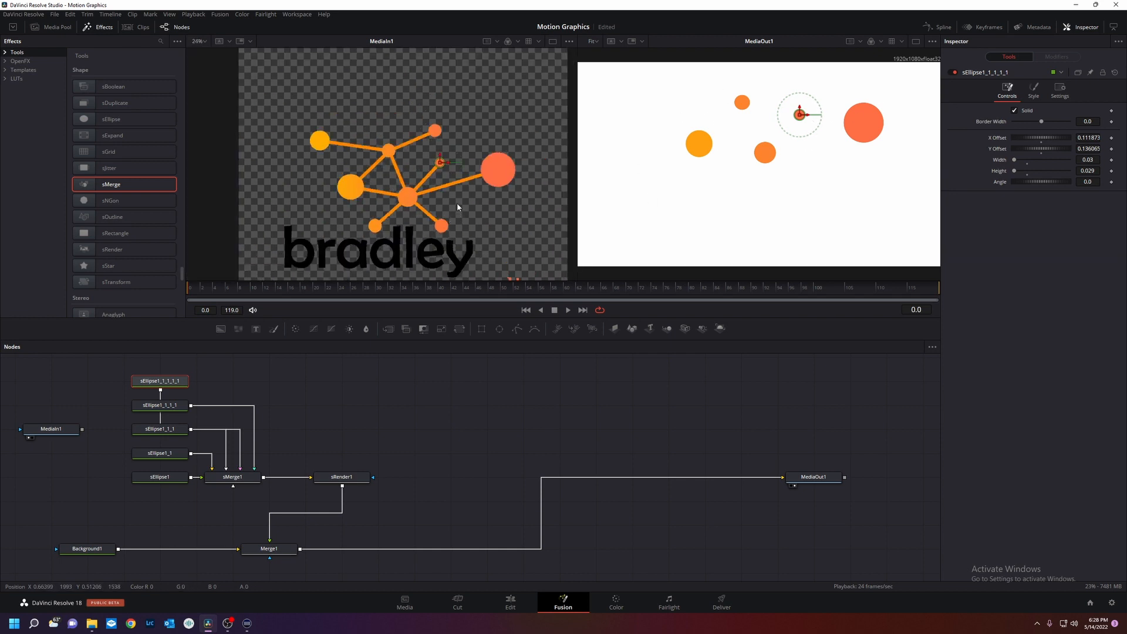
{"action": "left_click_drag", "start_coordinate": [458, 206], "coordinate": [416, 148]}
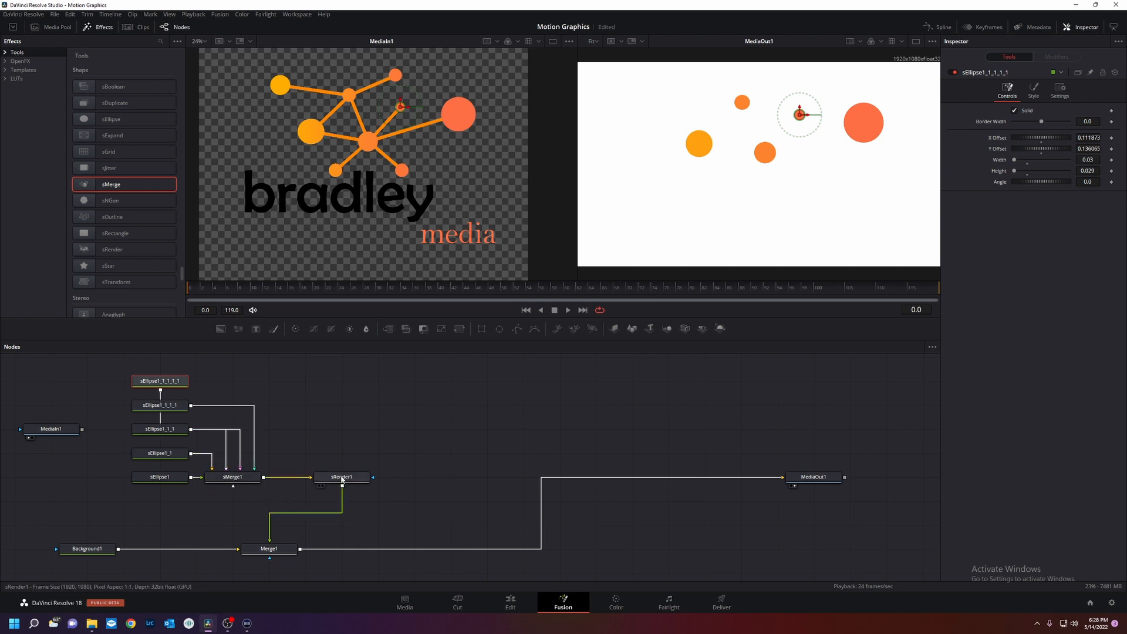
- Raise sRender1 slightly in the node graph and add an unconnected sRectangle node above it
{"action": "left_click_drag", "start_coordinate": [344, 479], "coordinate": [358, 458]}
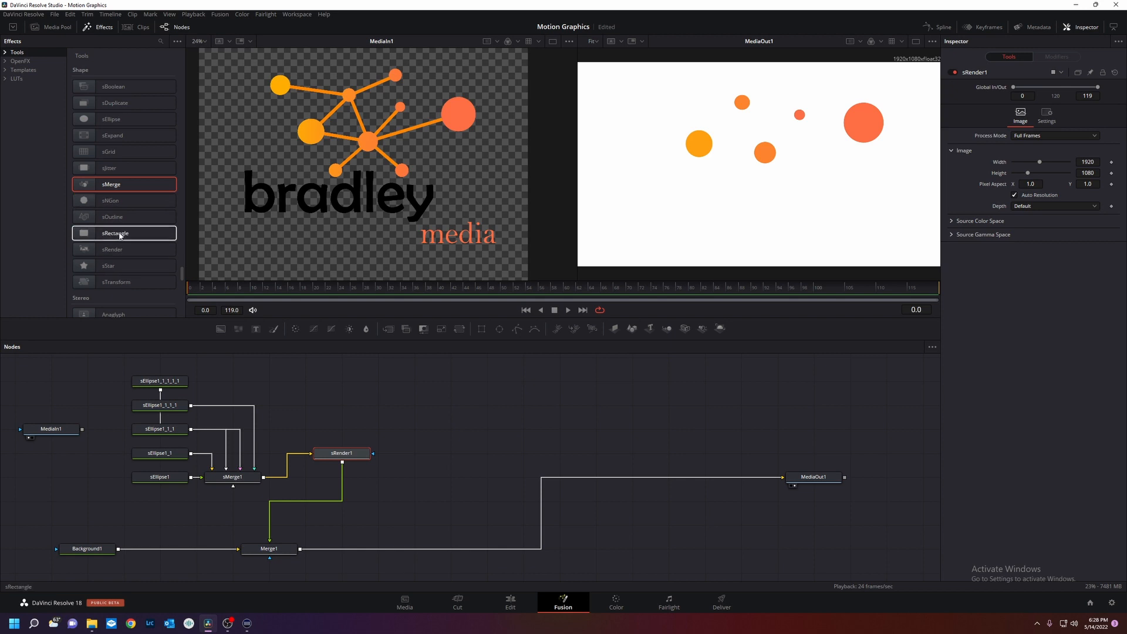
{"action": "left_click_drag", "start_coordinate": [120, 235], "coordinate": [359, 382]}
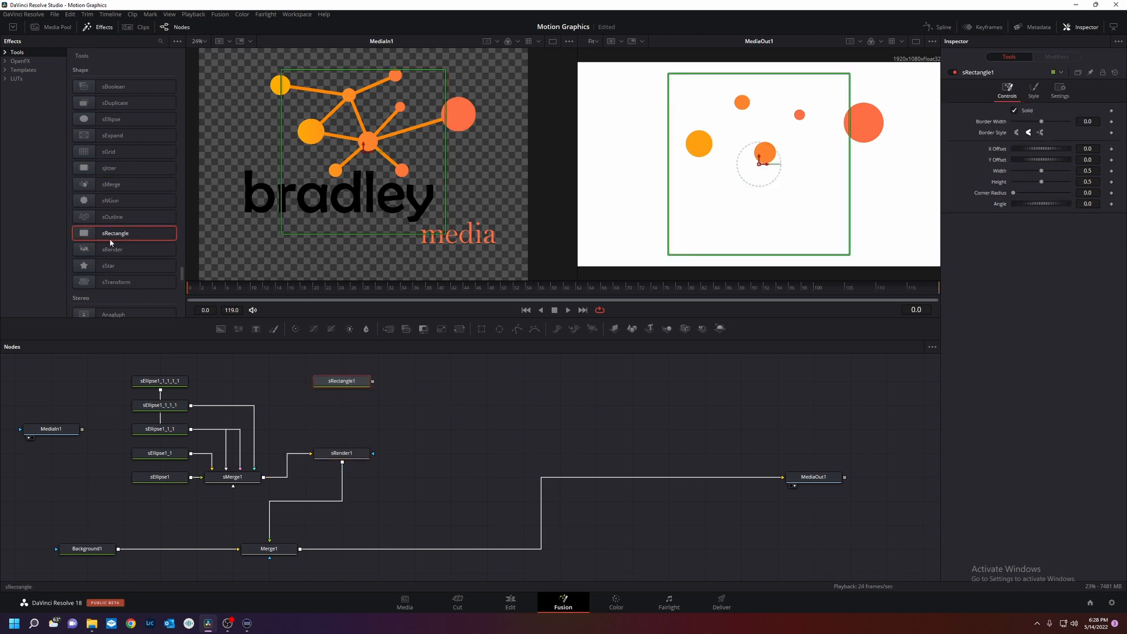
- Add sRender and sMerge nodes, chain sRectangle1 through them, and combine that render with sRender1 in a new Merge node feeding Merge1
{"action": "left_click_drag", "start_coordinate": [118, 256], "coordinate": [415, 405]}
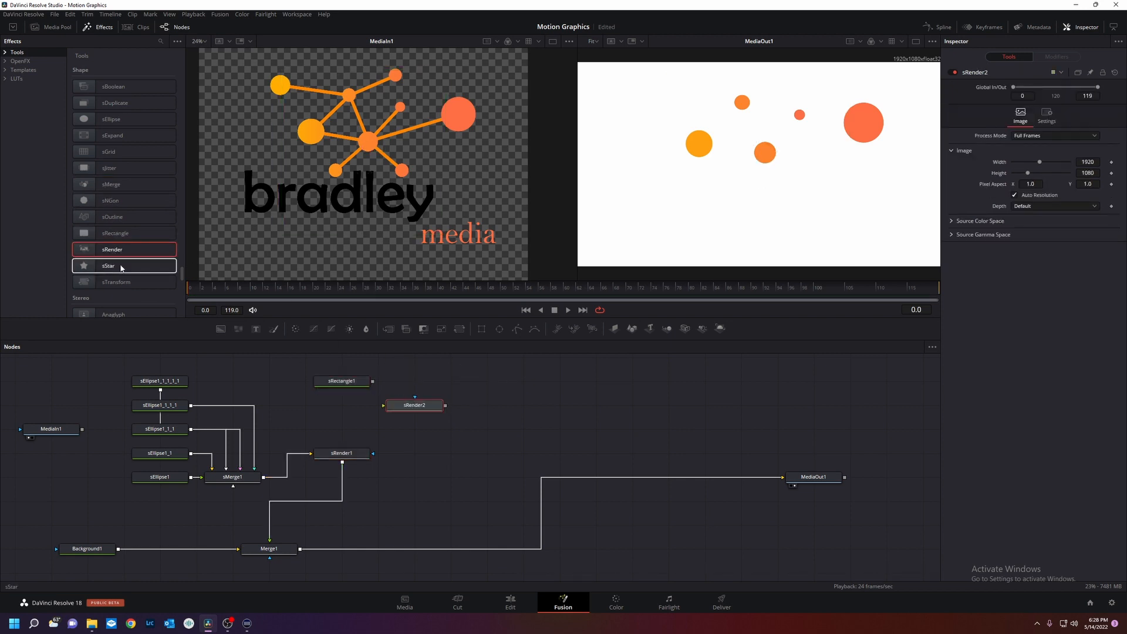
{"action": "left_click_drag", "start_coordinate": [121, 192], "coordinate": [342, 462]}
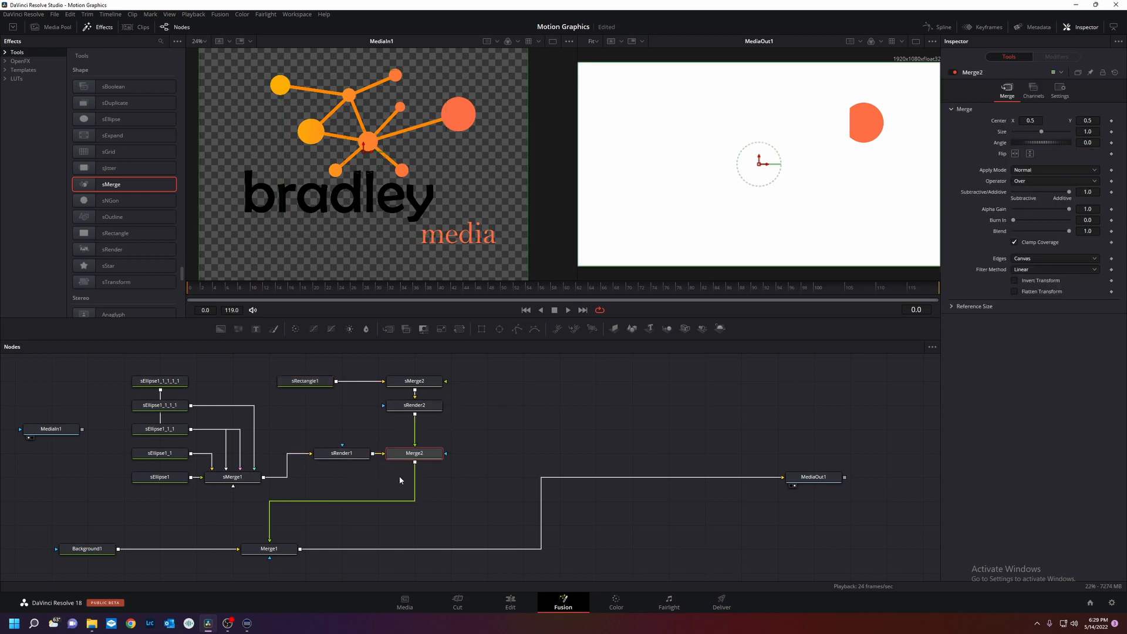
{"action": "left_click_drag", "start_coordinate": [415, 456], "coordinate": [440, 456]}
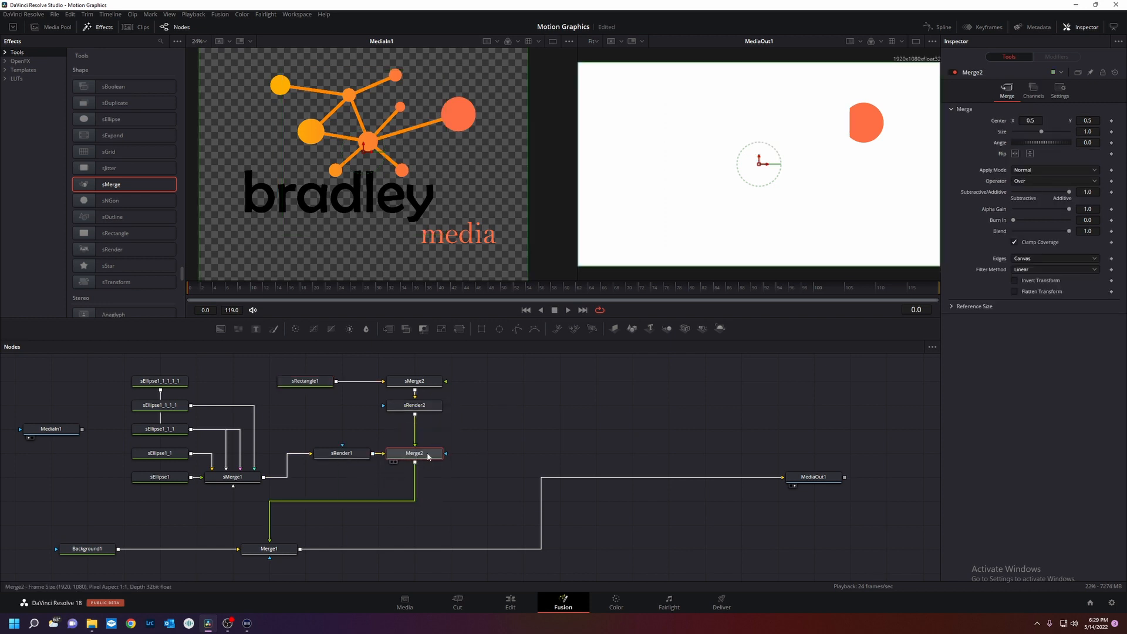
{"action": "left_click_drag", "start_coordinate": [439, 457], "coordinate": [402, 457]}
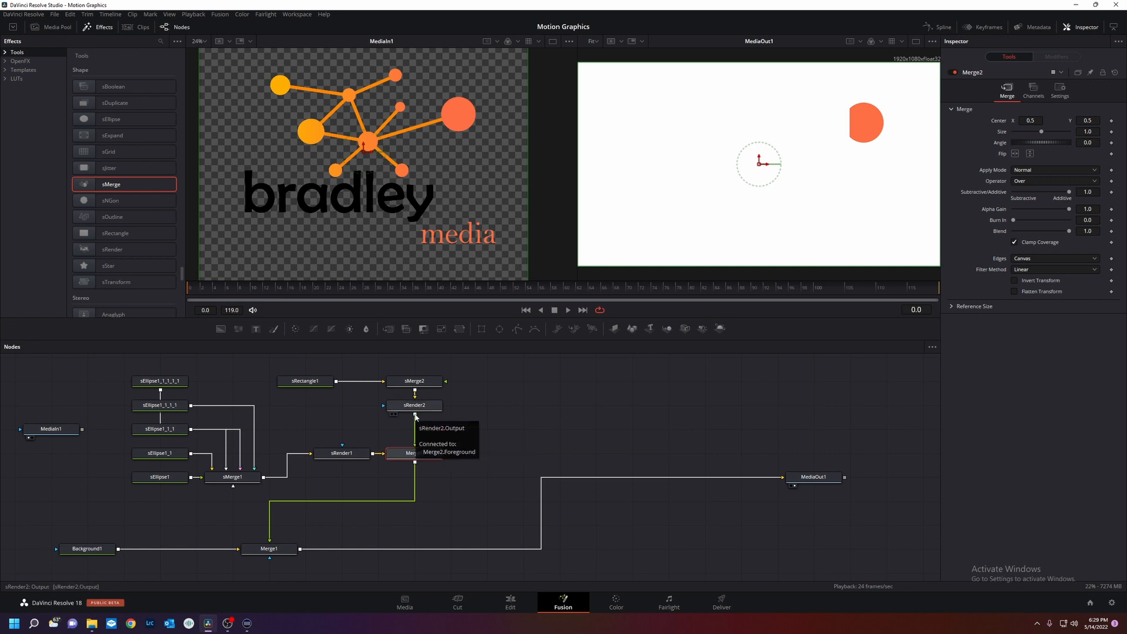
- Move sRender1 up a row in the node graph, and disconnect and reconnect sRender2 to Merge2's foreground input
{"action": "left_click", "coordinate": [415, 443]}
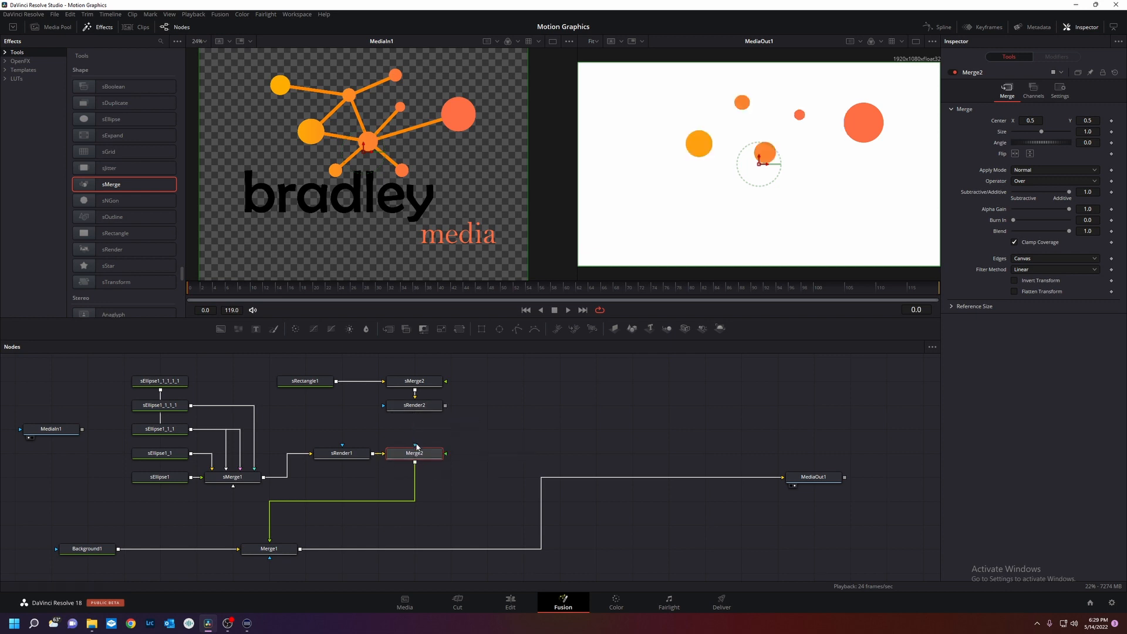
{"action": "left_click", "coordinate": [381, 454]}
{"action": "left_click_drag", "start_coordinate": [356, 455], "coordinate": [432, 453]}
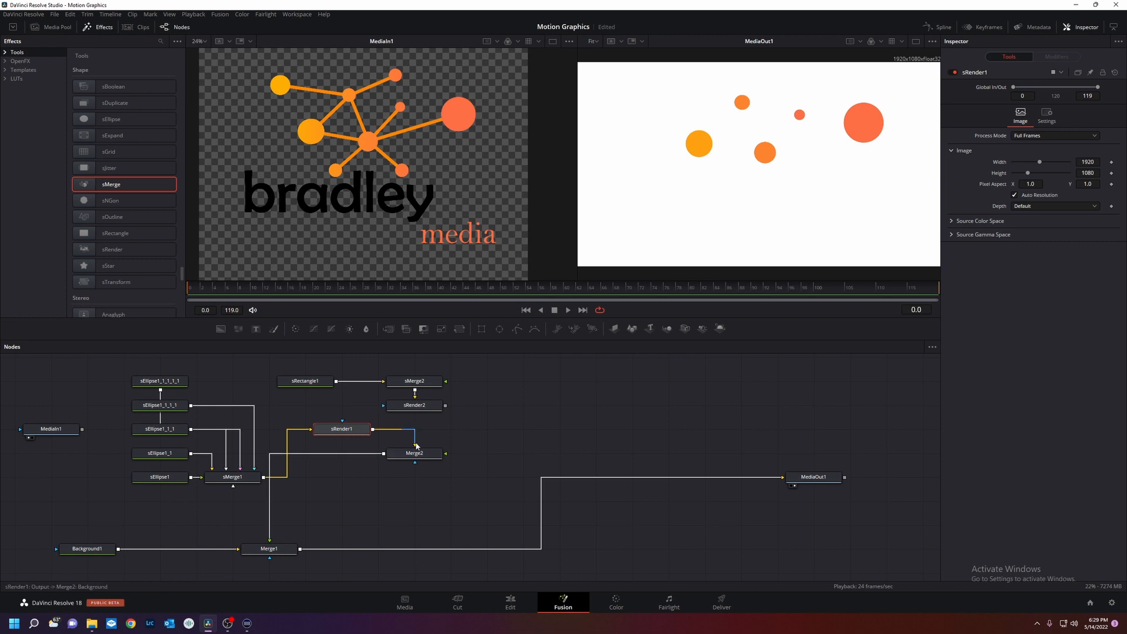
{"action": "left_click_drag", "start_coordinate": [446, 405], "coordinate": [431, 453]}
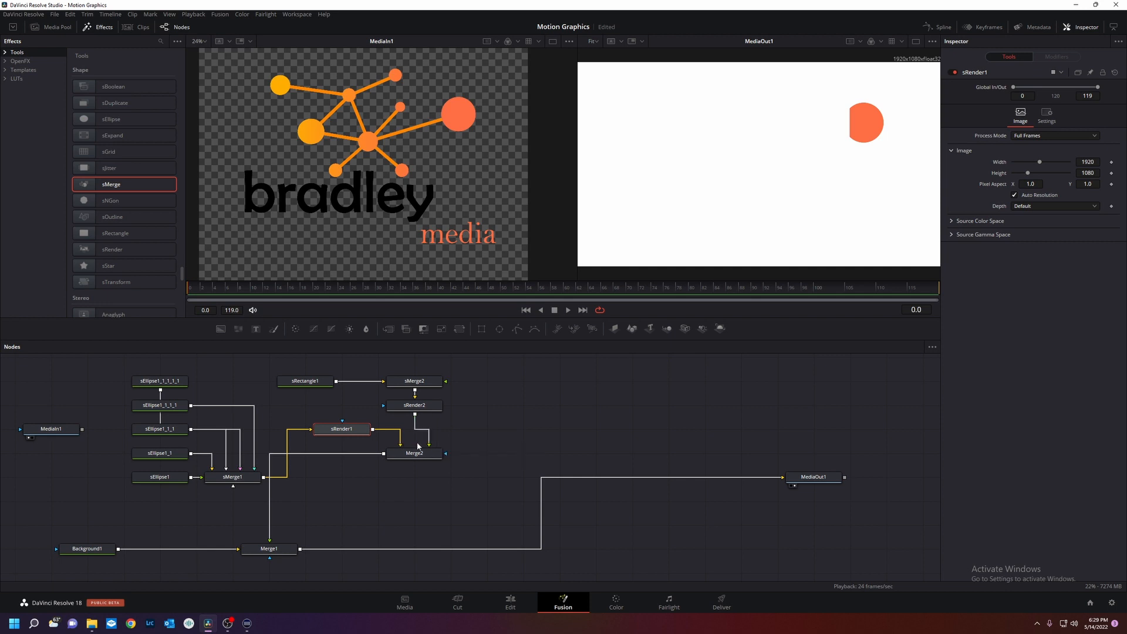
{"action": "left_click", "coordinate": [428, 440]}
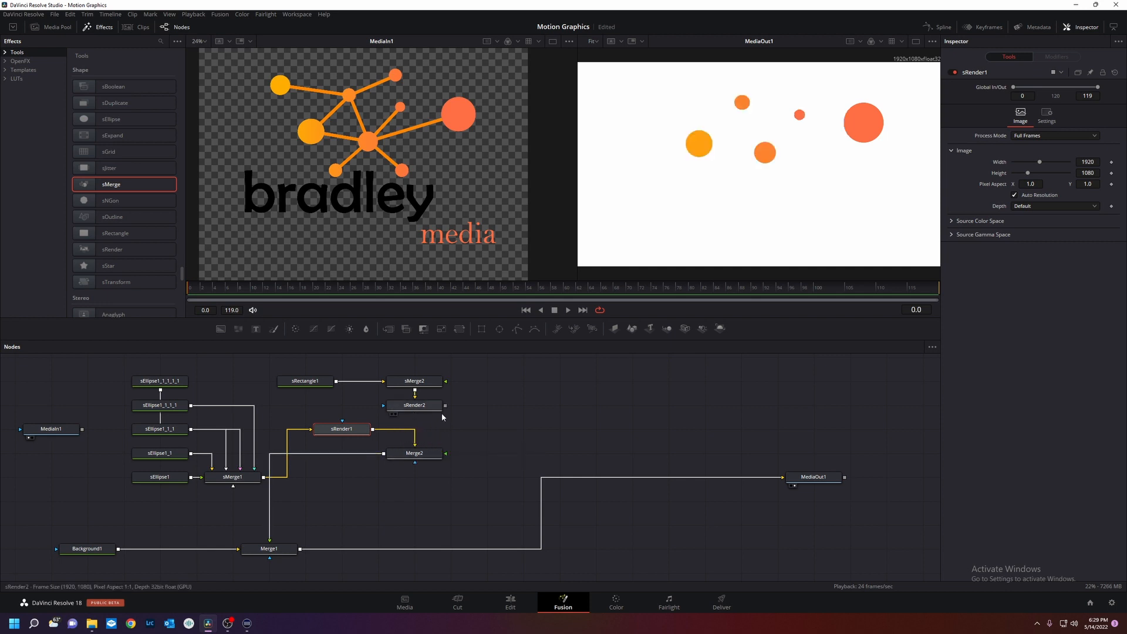
{"action": "left_click_drag", "start_coordinate": [445, 405], "coordinate": [446, 455]}
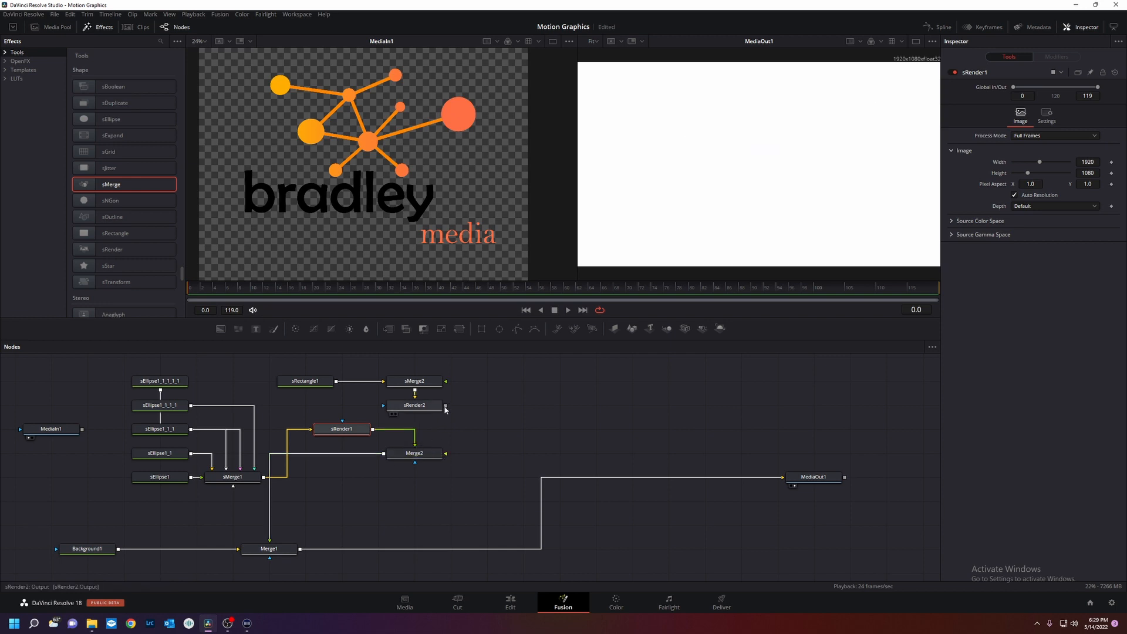
{"action": "left_click_drag", "start_coordinate": [445, 407], "coordinate": [446, 455]}
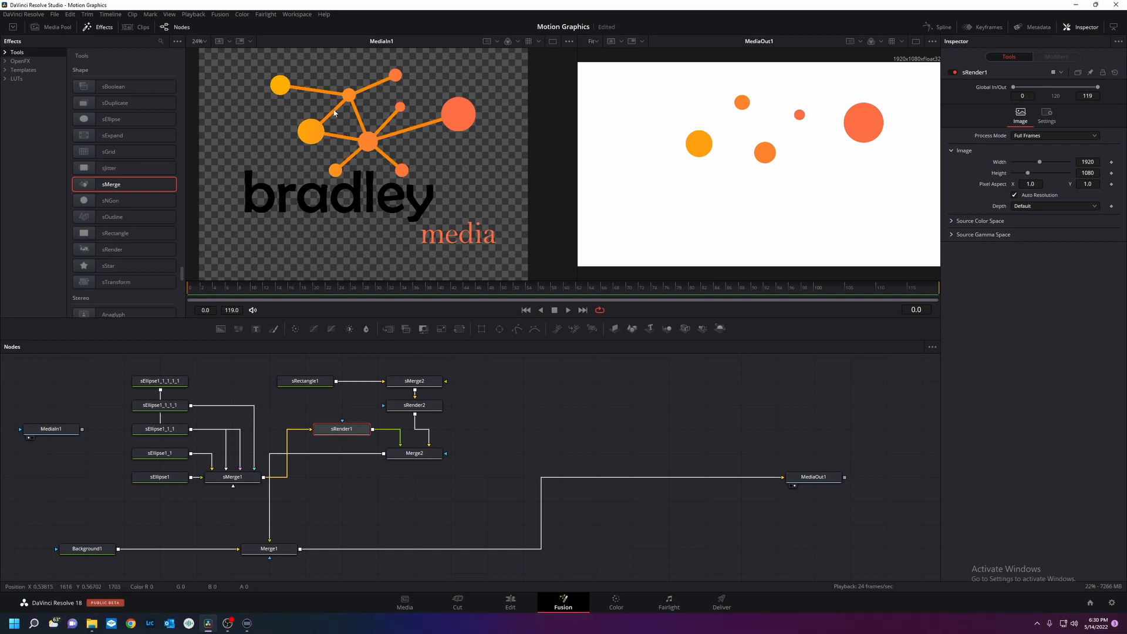
- Shrink sRectangle1 to Width about 0.024 and Height about 0.244, and apply the orange sampled from the logo's connecting line
{"action": "left_click", "coordinate": [311, 382]}
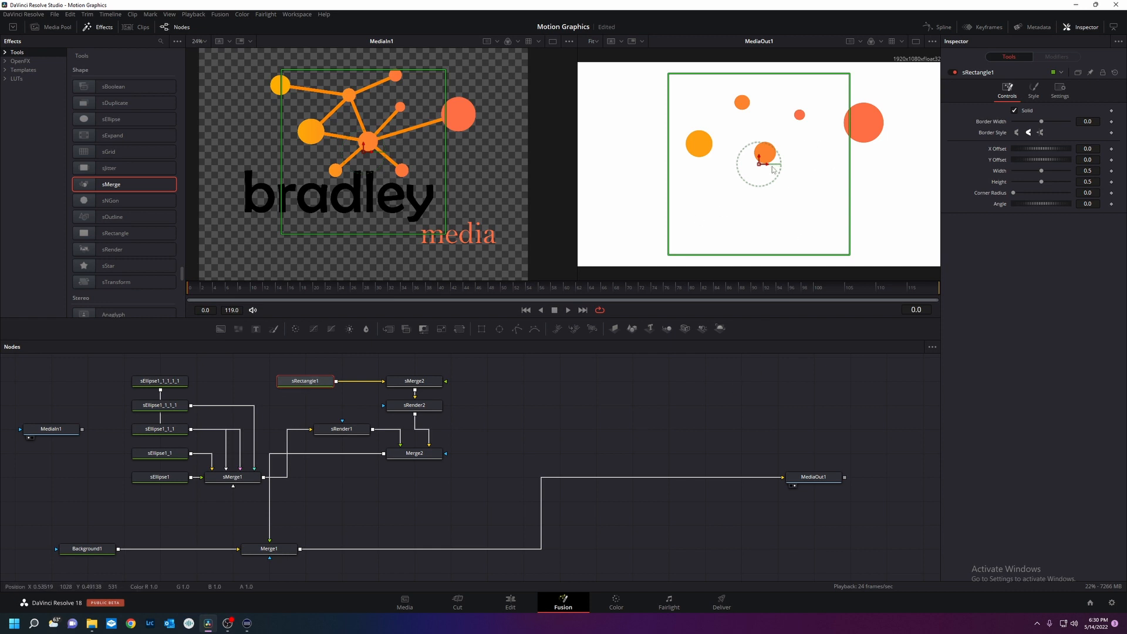
{"action": "left_click_drag", "start_coordinate": [1047, 170], "coordinate": [1018, 171]}
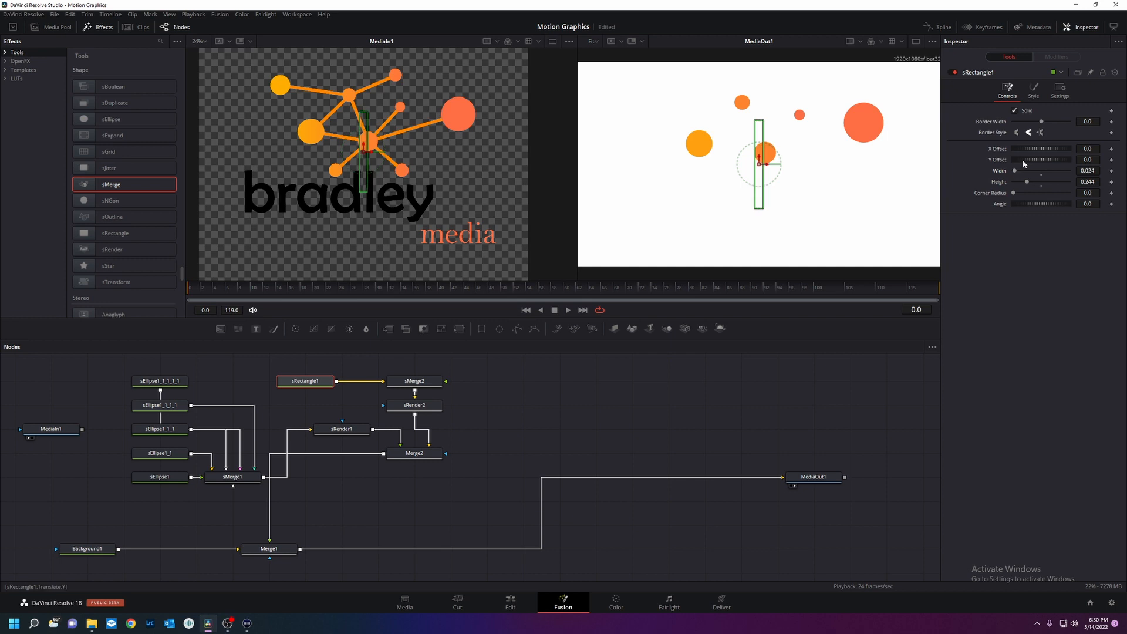
{"action": "left_click", "coordinate": [1034, 89]}
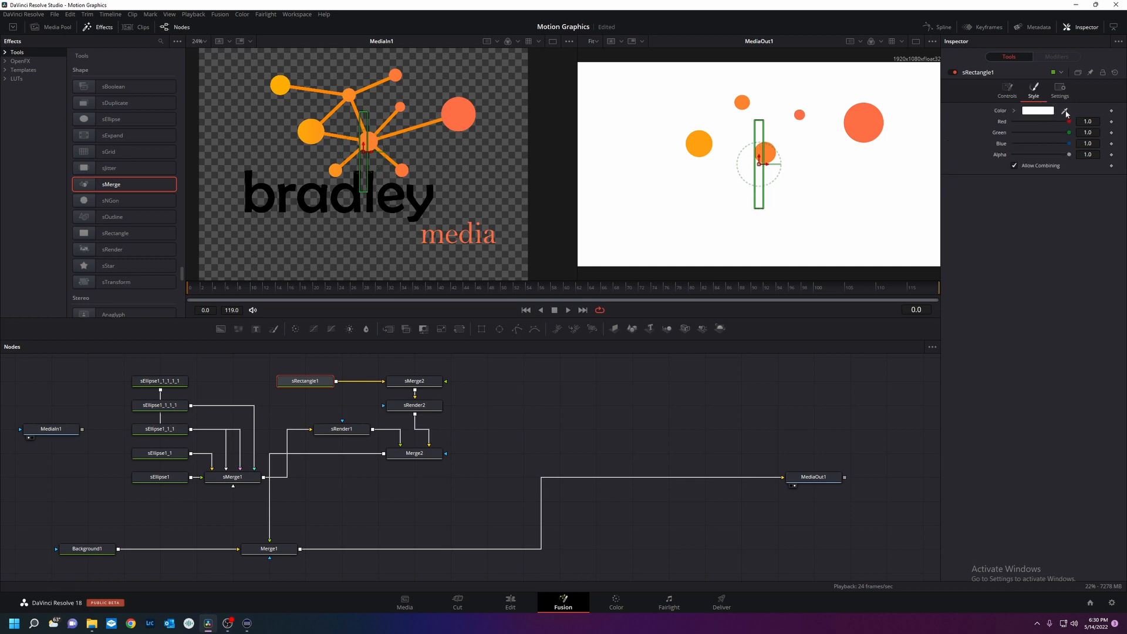
{"action": "left_click_drag", "start_coordinate": [1067, 113], "coordinate": [352, 135]}
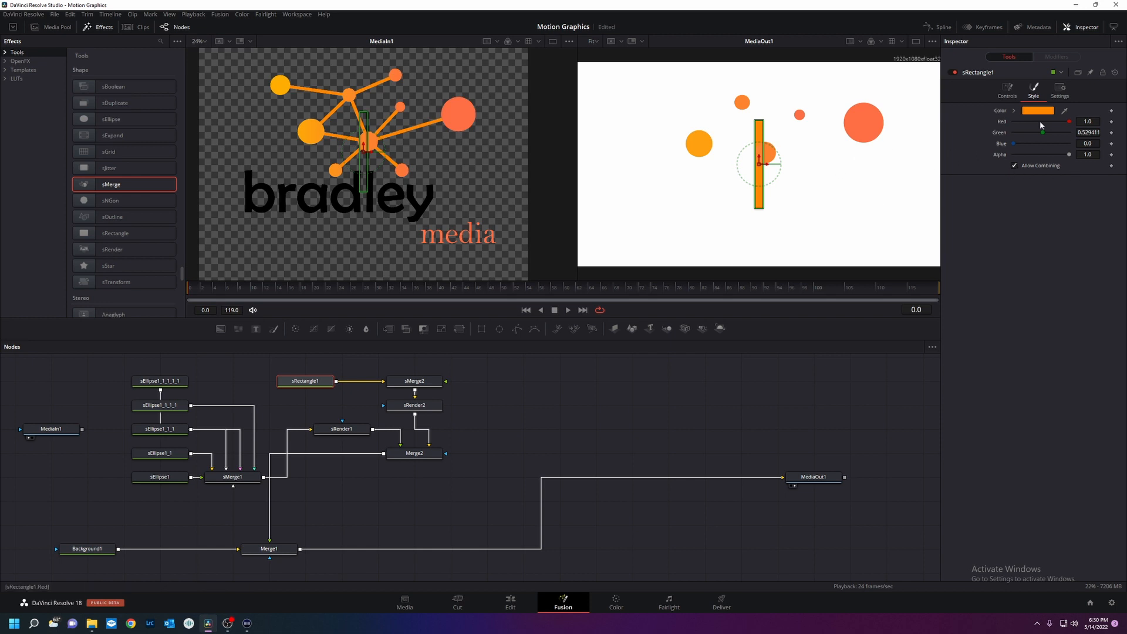
- Fit sRectangle1 between the yellow-orange and central orange circles at about X -0.069, Y 0.047, Width 0.016, Height 0.15, Angle 80.2
{"action": "left_click", "coordinate": [1007, 89]}
{"action": "left_click_drag", "start_coordinate": [1040, 203], "coordinate": [1015, 171]}
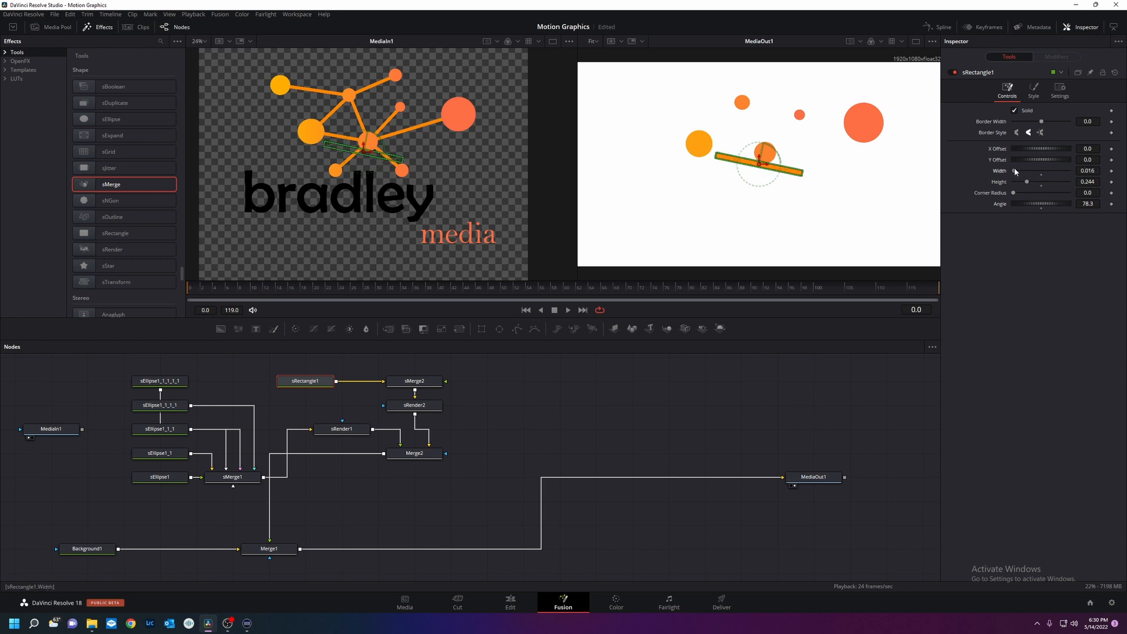
{"action": "left_click_drag", "start_coordinate": [759, 162], "coordinate": [730, 151]}
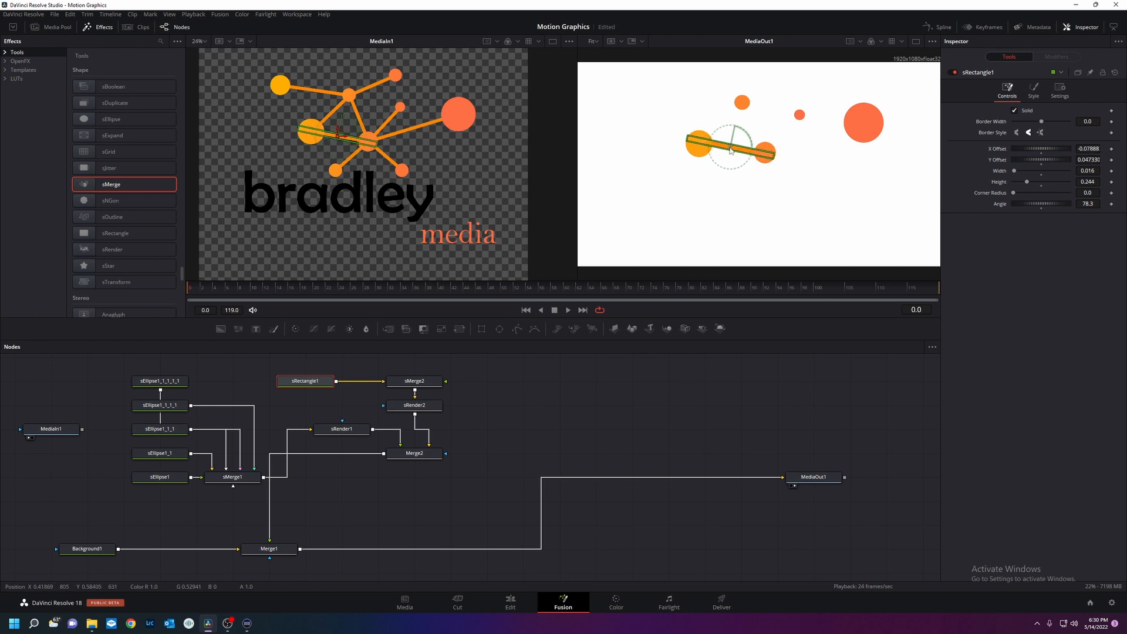
{"action": "left_click_drag", "start_coordinate": [1028, 184], "coordinate": [1021, 184]}
{"action": "left_click_drag", "start_coordinate": [736, 148], "coordinate": [740, 150]}
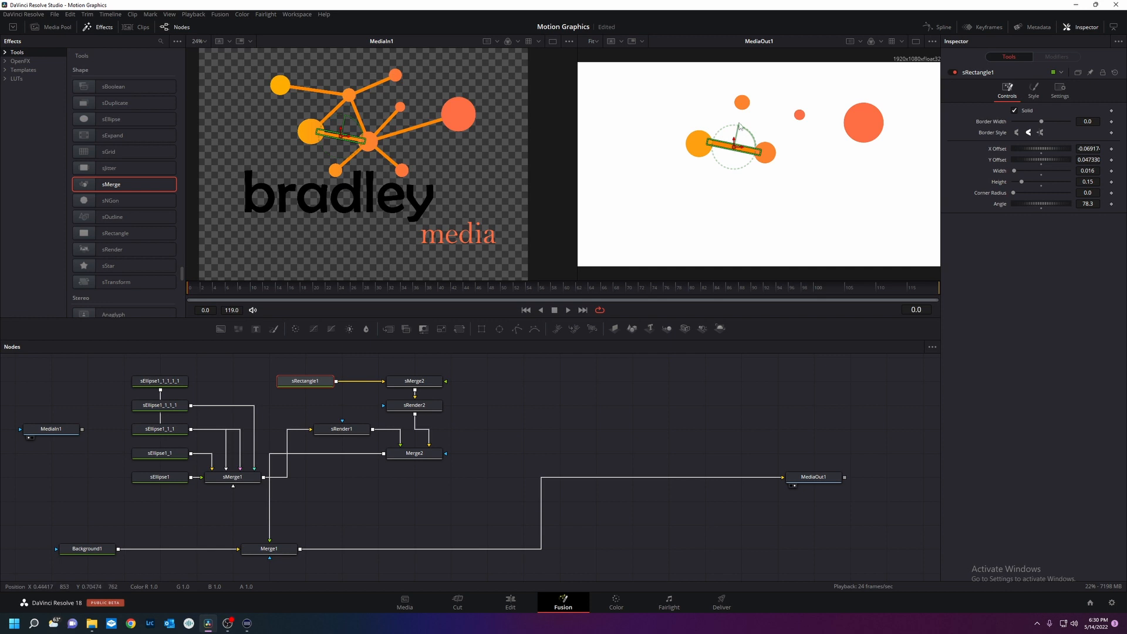
{"action": "left_click_drag", "start_coordinate": [736, 126], "coordinate": [737, 129]}
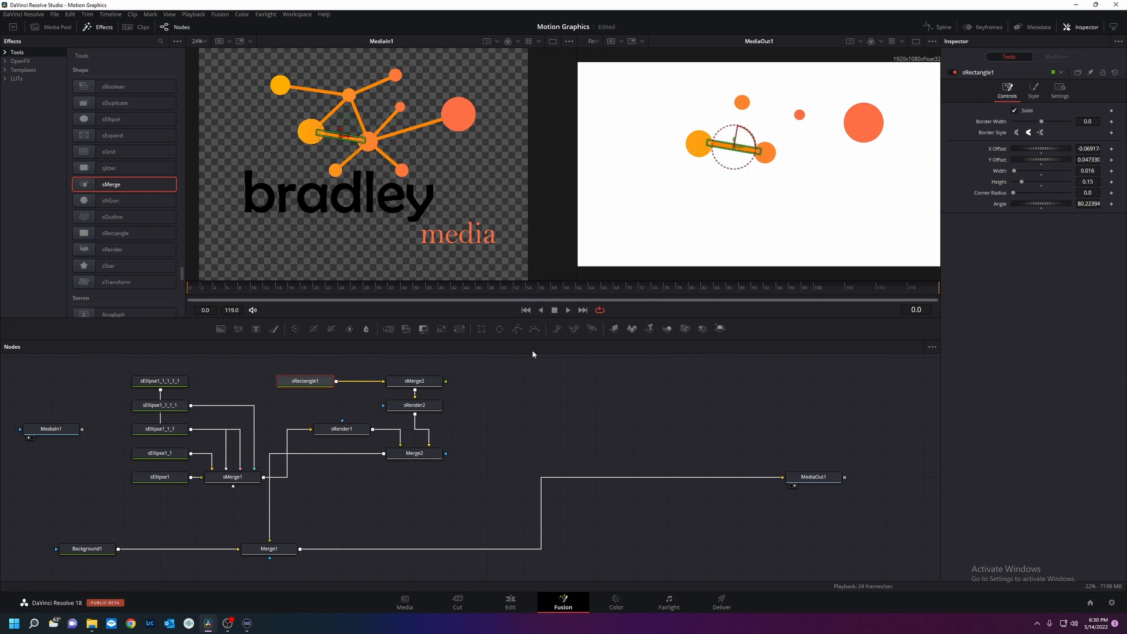
{"action": "left_click", "coordinate": [414, 381]}
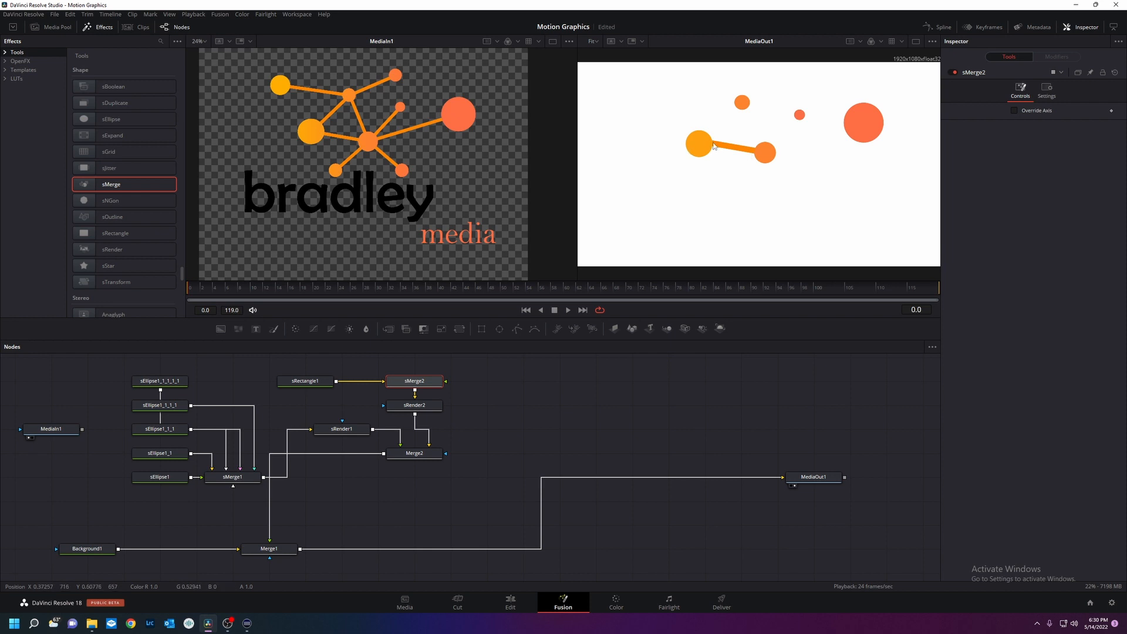
- Duplicate the sRectangle1 node, place the copy above it and connect it to sMerge2
{"action": "right_click", "coordinate": [296, 380]}
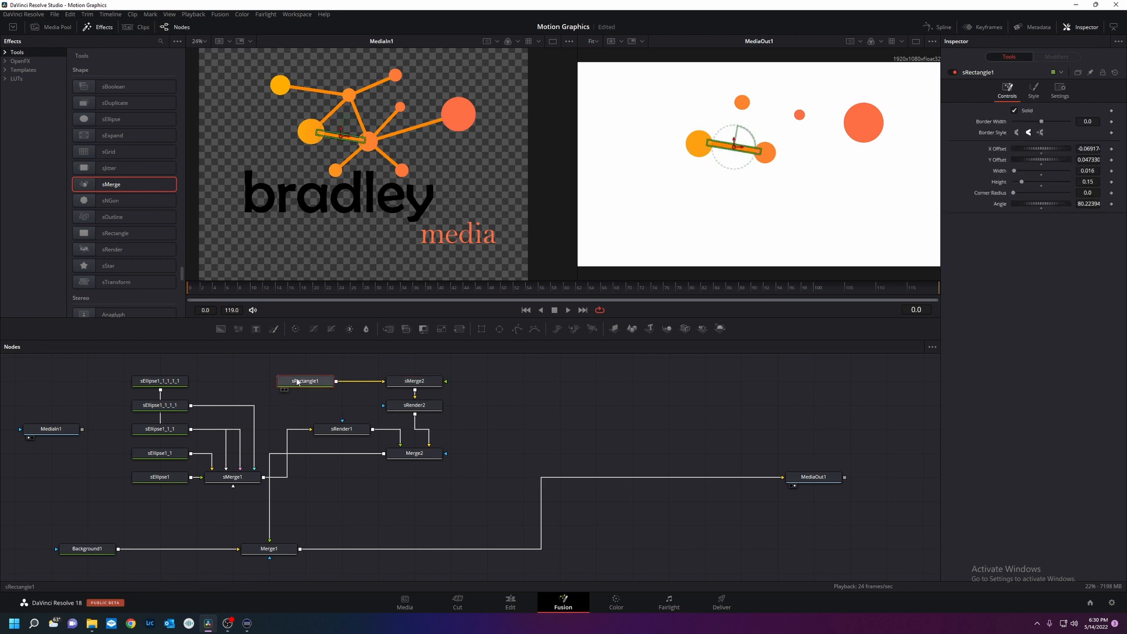
{"action": "left_click", "coordinate": [368, 151]}
{"action": "right_click", "coordinate": [322, 363]}
{"action": "left_click", "coordinate": [382, 501]}
{"action": "left_click_drag", "start_coordinate": [336, 373], "coordinate": [414, 393]}
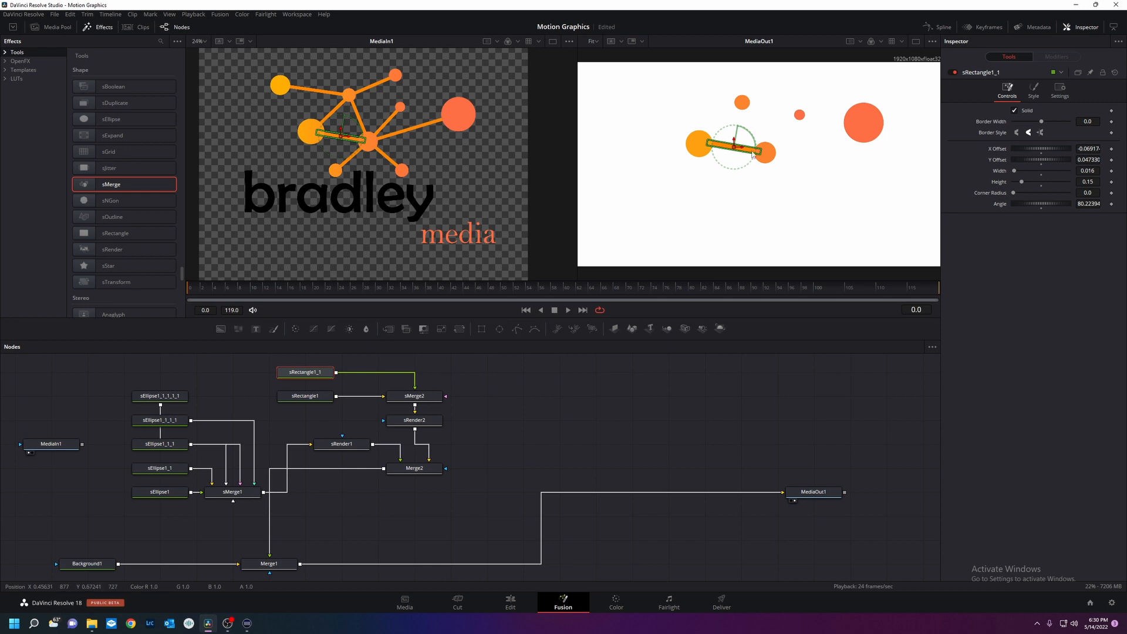
- Fit sRectangle1_1 between the central orange circle and the small orange circle above it at about X -0.016, Y 0.103, Angle 205.5
{"action": "left_click_drag", "start_coordinate": [740, 155], "coordinate": [790, 132]}
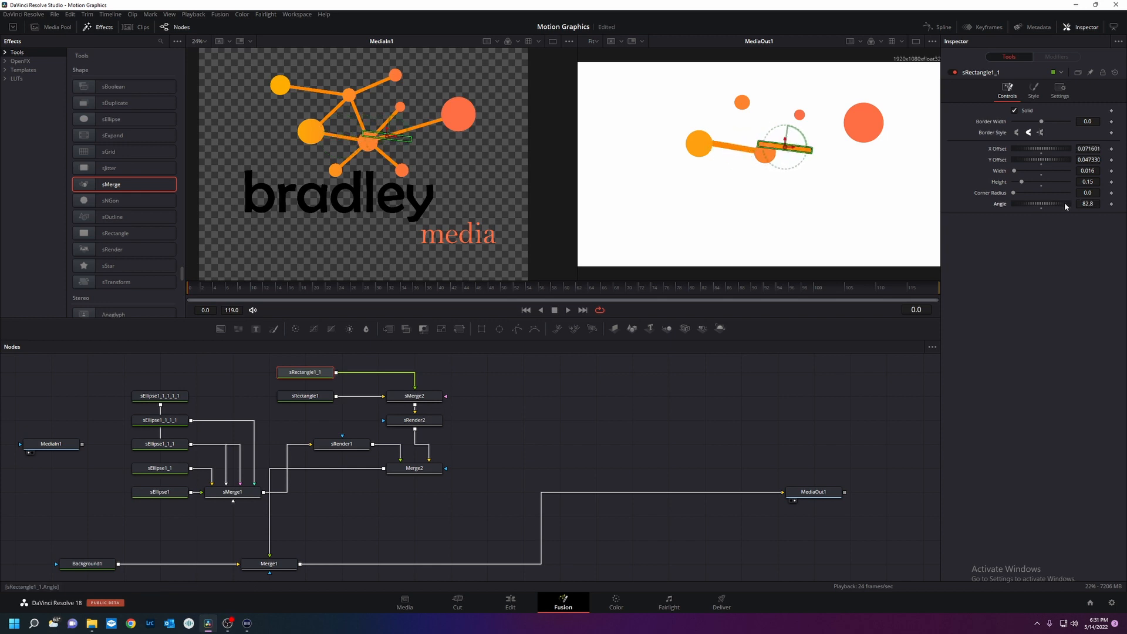
{"action": "left_click_drag", "start_coordinate": [1065, 201], "coordinate": [1088, 208]}
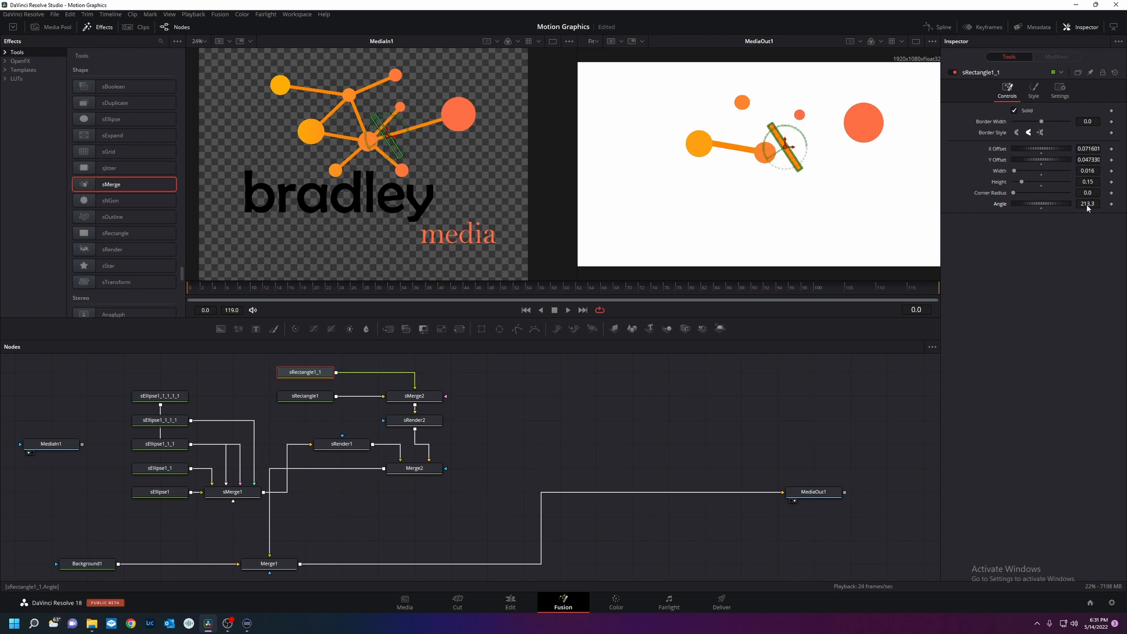
{"action": "left_click_drag", "start_coordinate": [777, 145], "coordinate": [744, 122]}
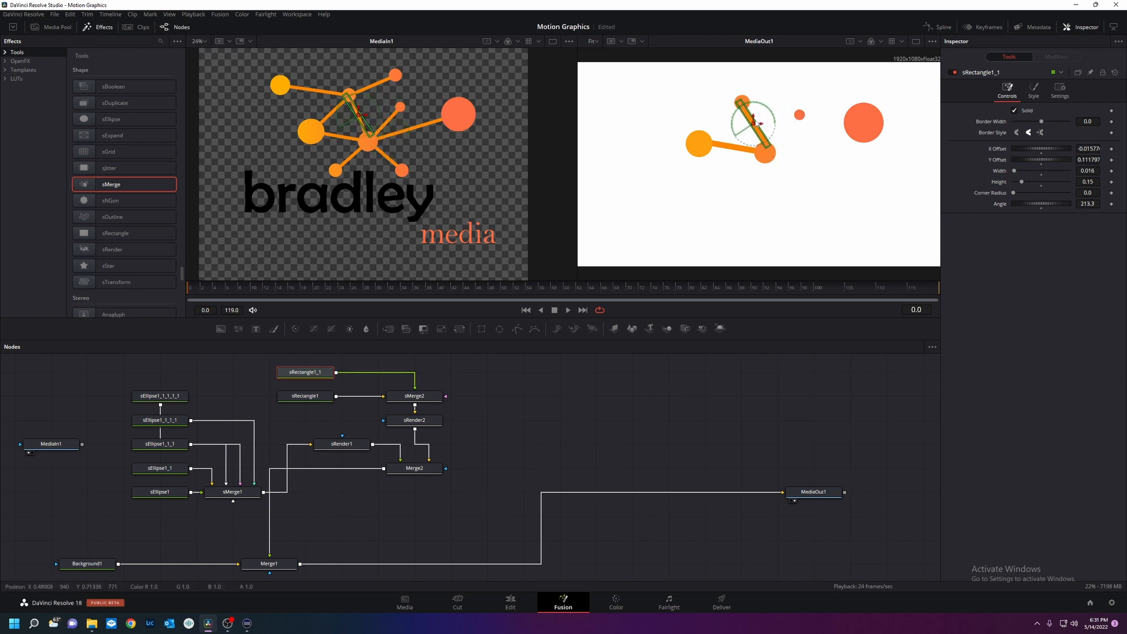
{"action": "left_click_drag", "start_coordinate": [1060, 204], "coordinate": [1054, 205]}
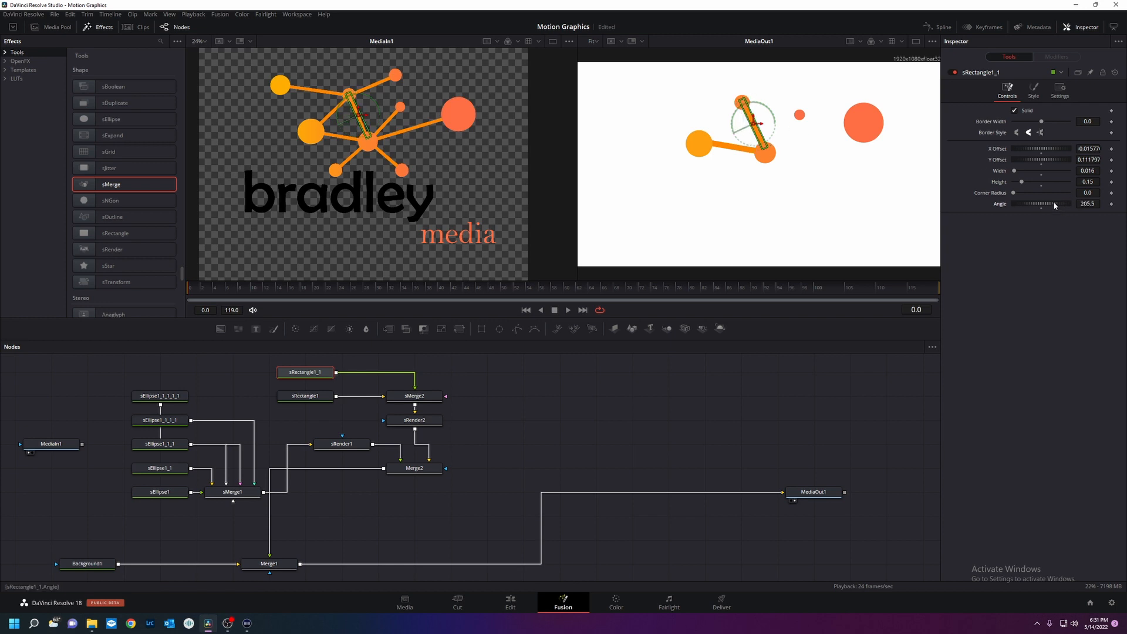
{"action": "left_click_drag", "start_coordinate": [757, 122], "coordinate": [755, 128]}
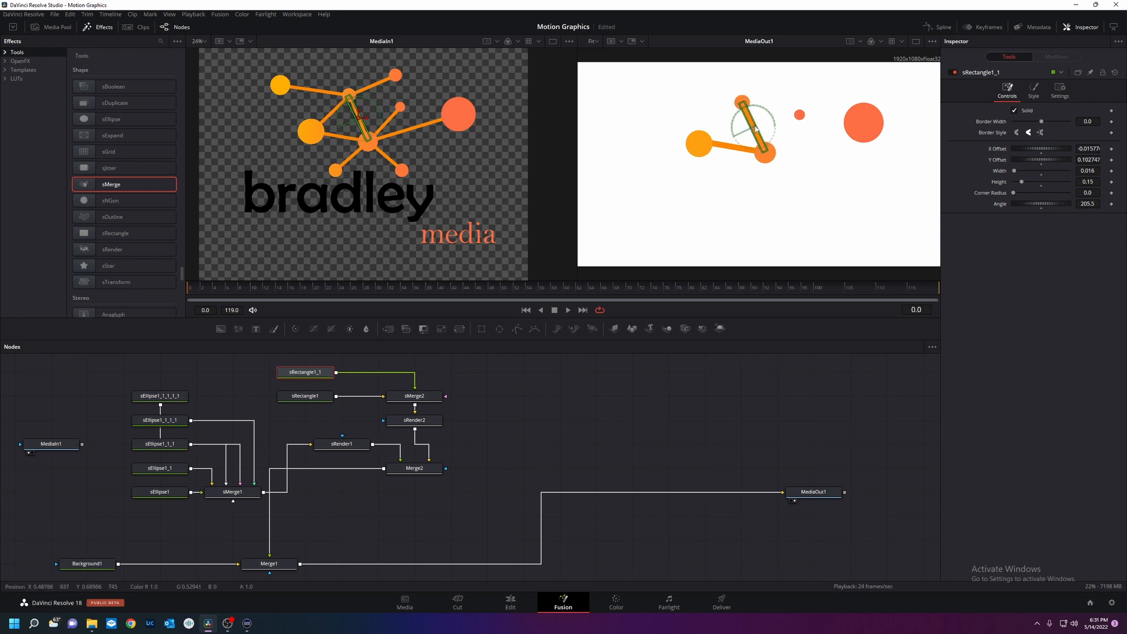
{"action": "left_click", "coordinate": [415, 396]}
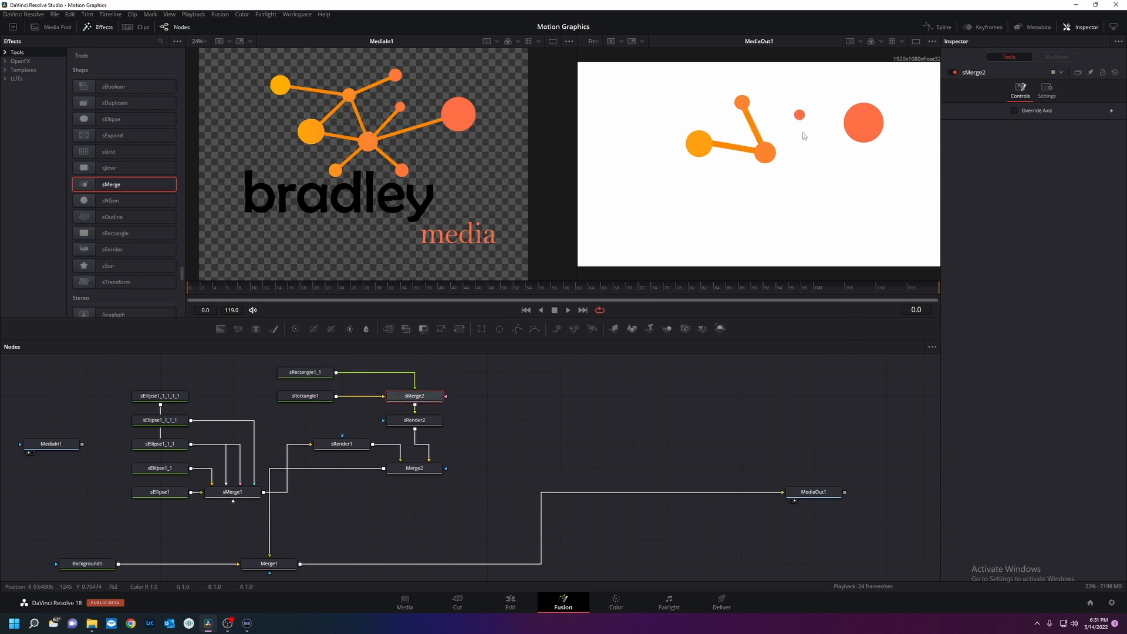
- Duplicate the sRectangle1_1 node, place the copy at the head of the rectangle column and connect it to sMerge2
{"action": "left_click", "coordinate": [302, 372]}
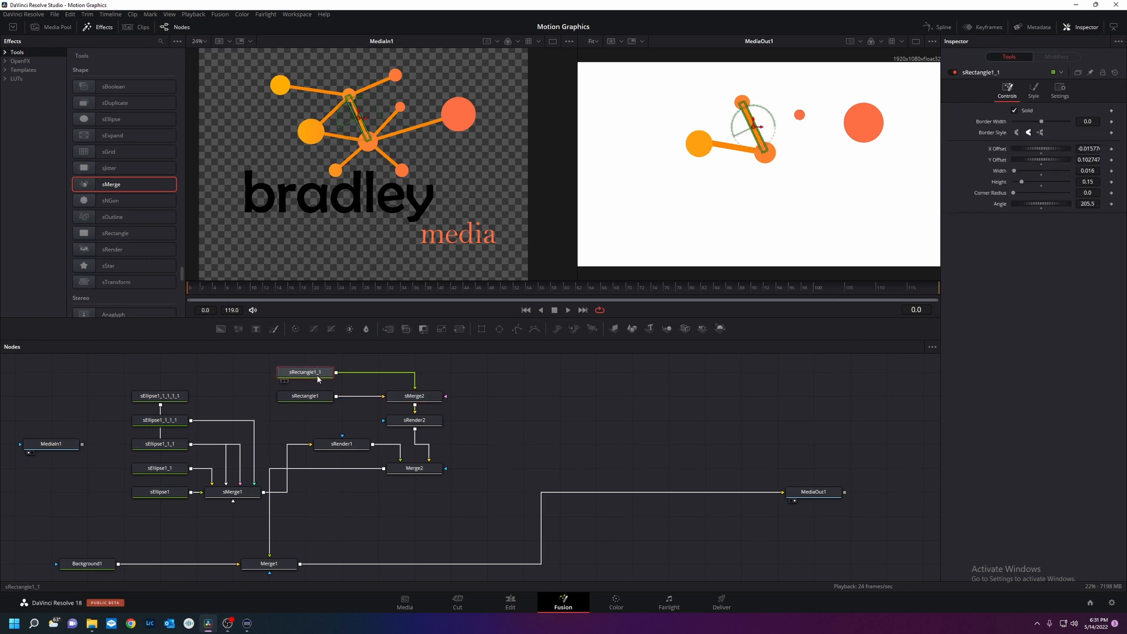
{"action": "right_click", "coordinate": [317, 109]}
{"action": "left_click", "coordinate": [368, 147]}
{"action": "right_click", "coordinate": [456, 365]}
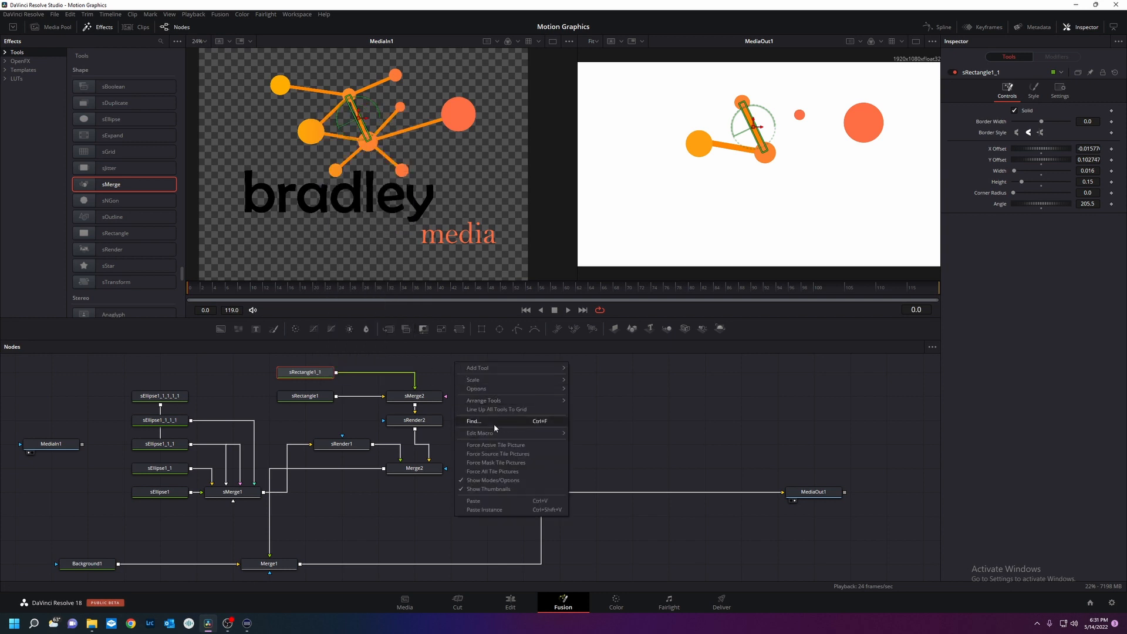
{"action": "left_click", "coordinate": [498, 500]}
{"action": "left_click_drag", "start_coordinate": [462, 369], "coordinate": [315, 346]}
{"action": "scroll", "coordinate": [506, 417], "scroll_direction": "up", "scroll_amount": 2}
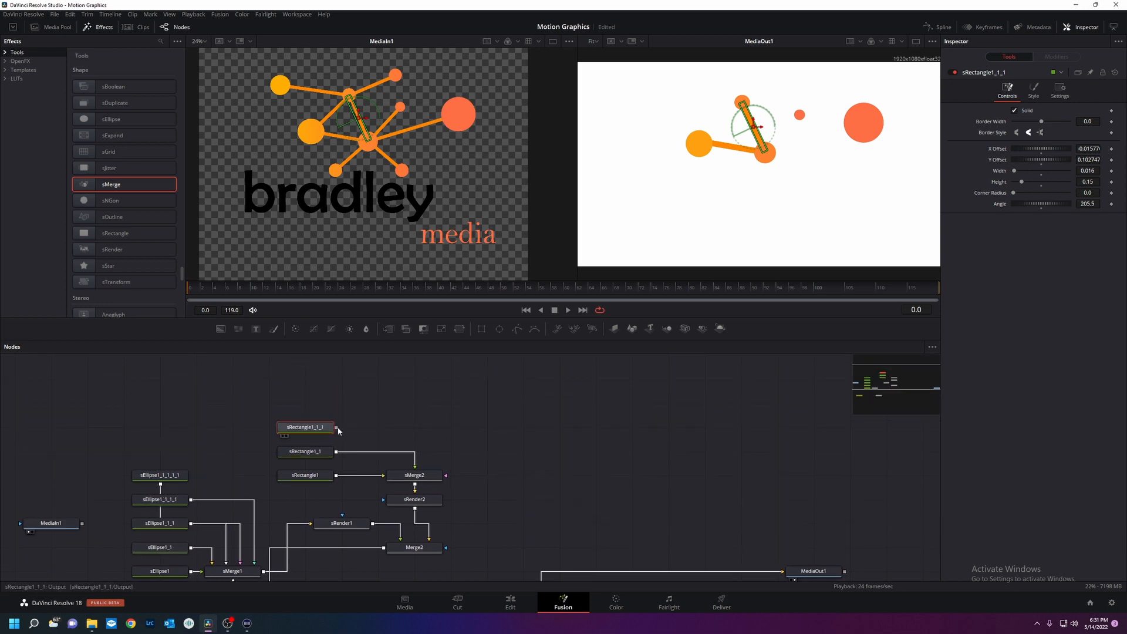
{"action": "left_click_drag", "start_coordinate": [336, 427], "coordinate": [415, 474]}
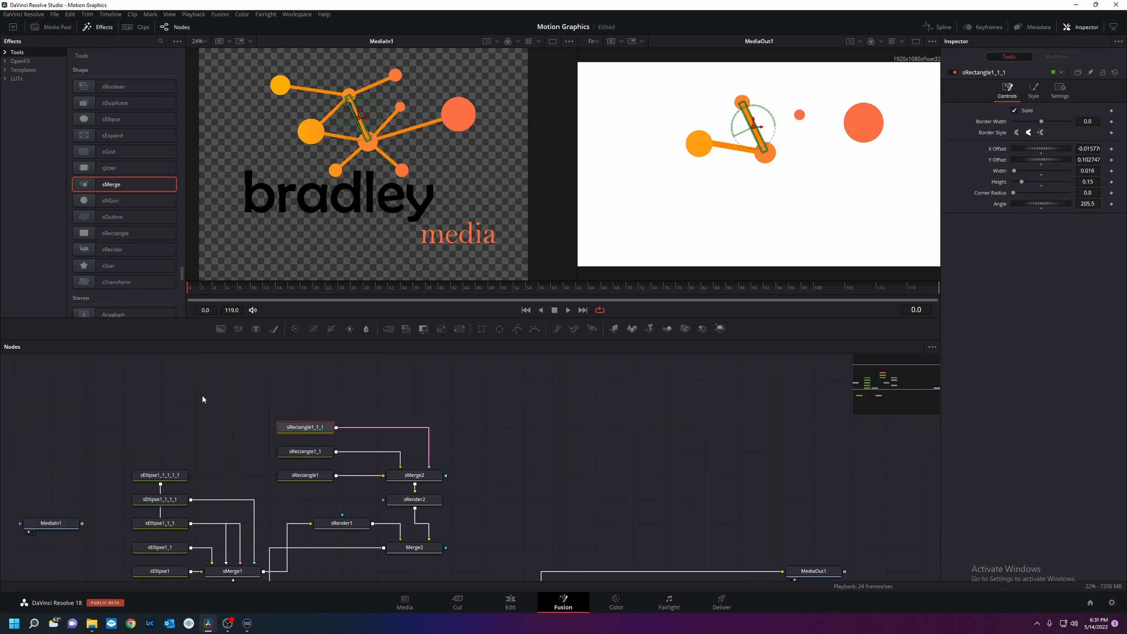
- Fit sRectangle1_1_1 between the central orange circle and the smallest coral circle at about X 0.059, Y 0.080, Angle 136
{"action": "left_click_drag", "start_coordinate": [760, 131], "coordinate": [798, 125]}
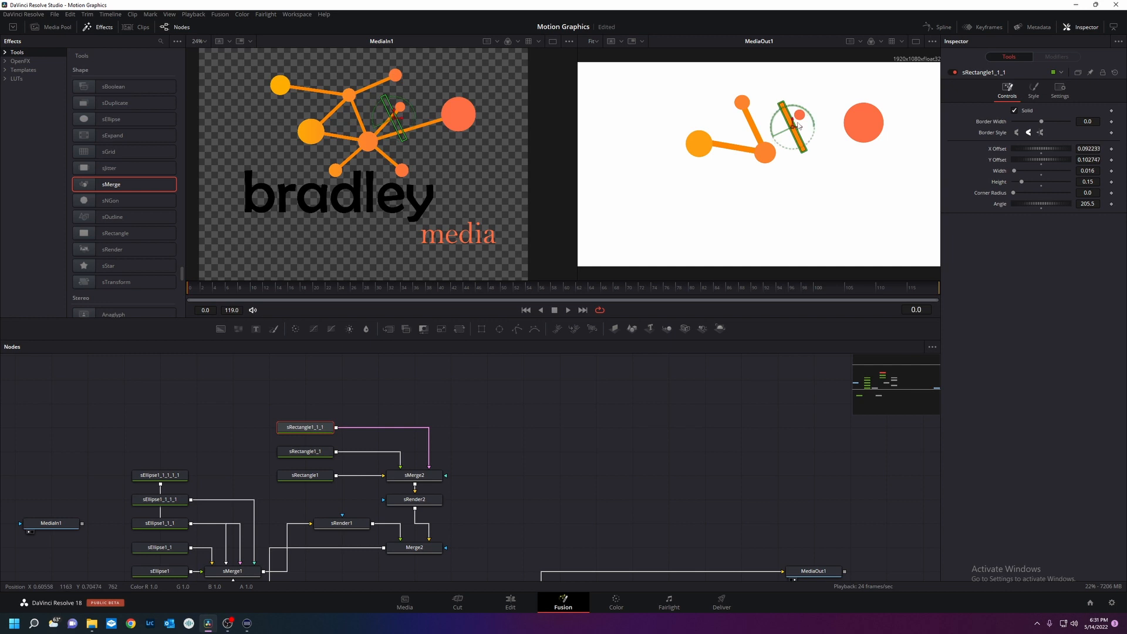
{"action": "left_click_drag", "start_coordinate": [1043, 205], "coordinate": [1018, 205]}
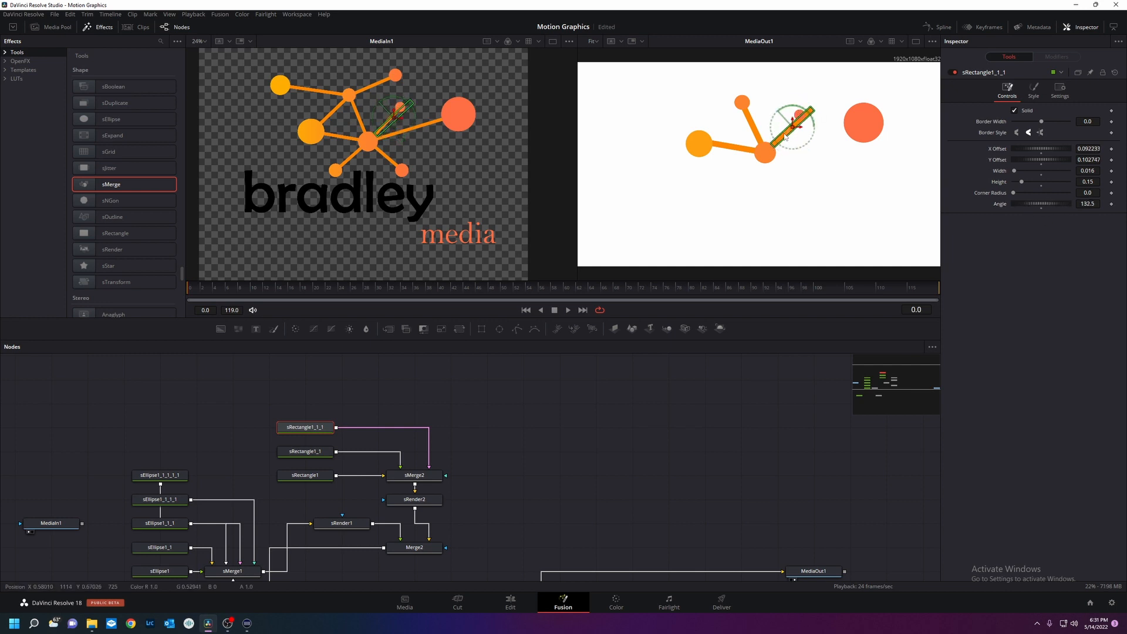
{"action": "left_click_drag", "start_coordinate": [794, 134], "coordinate": [777, 134]}
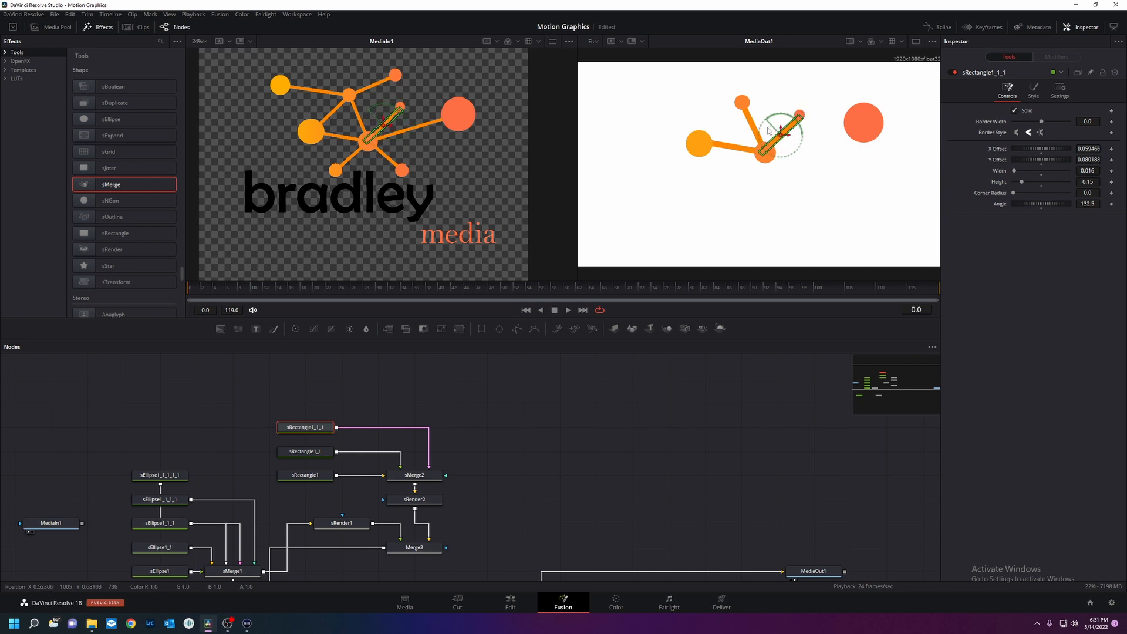
{"action": "left_click_drag", "start_coordinate": [767, 125], "coordinate": [767, 122]}
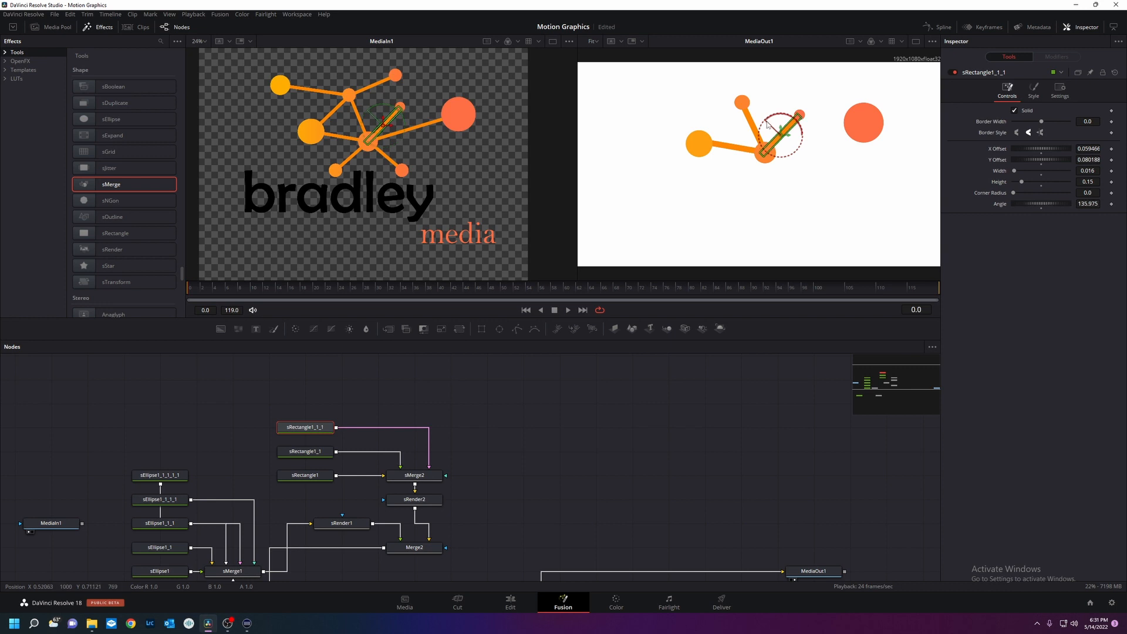
- Duplicate the sRectangle1_1_1 node, place the copy at the head of the rectangle column and connect it to sMerge2
{"action": "left_click", "coordinate": [417, 474]}
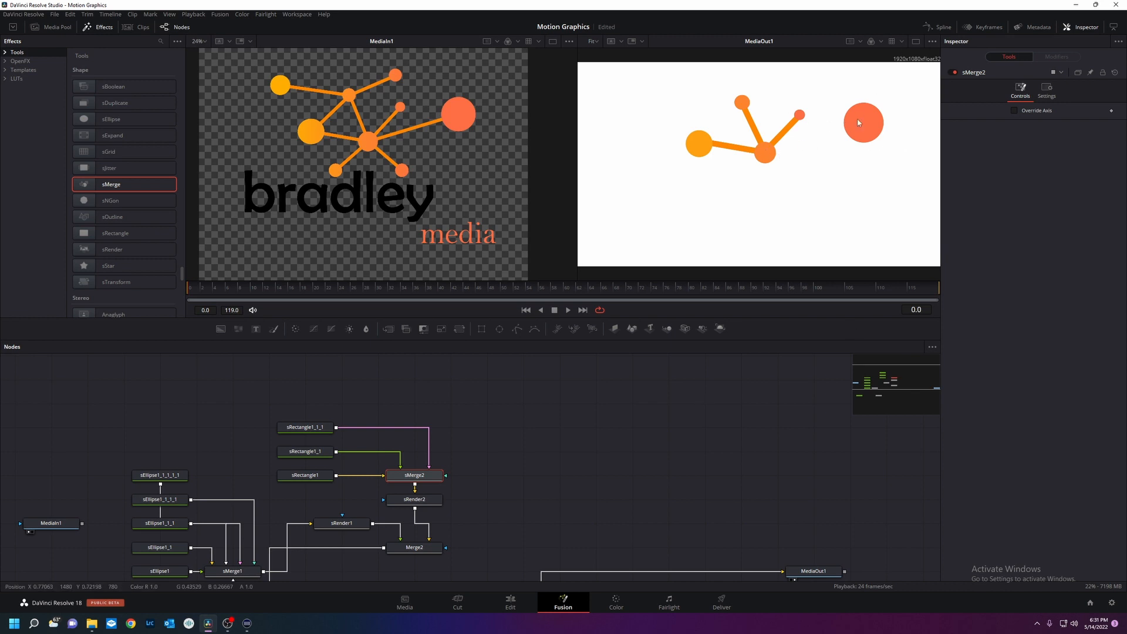
{"action": "right_click", "coordinate": [304, 428]}
{"action": "left_click", "coordinate": [332, 199]}
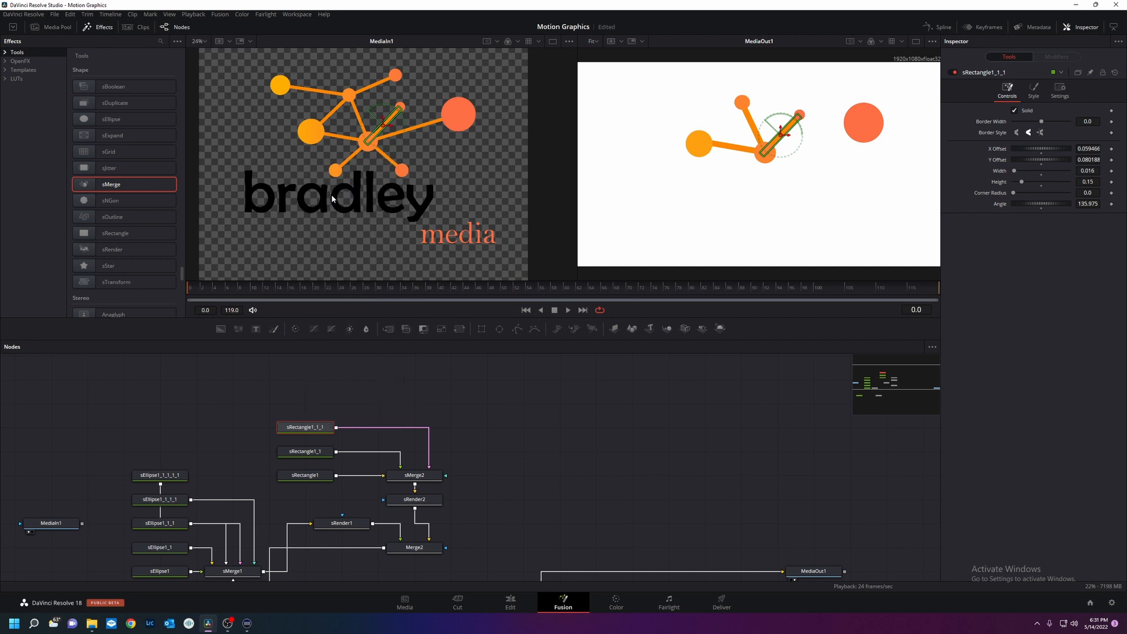
{"action": "right_click", "coordinate": [286, 404]}
{"action": "left_click", "coordinate": [346, 543]}
{"action": "right_click", "coordinate": [288, 388]}
{"action": "left_click", "coordinate": [331, 521]}
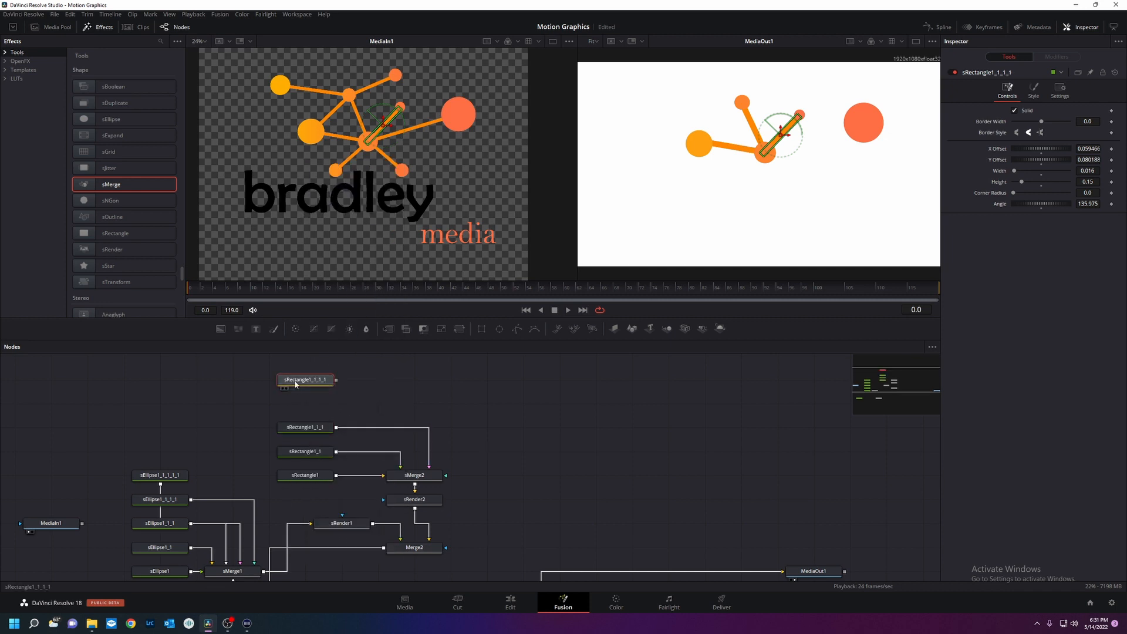
{"action": "left_click_drag", "start_coordinate": [321, 382], "coordinate": [411, 477]}
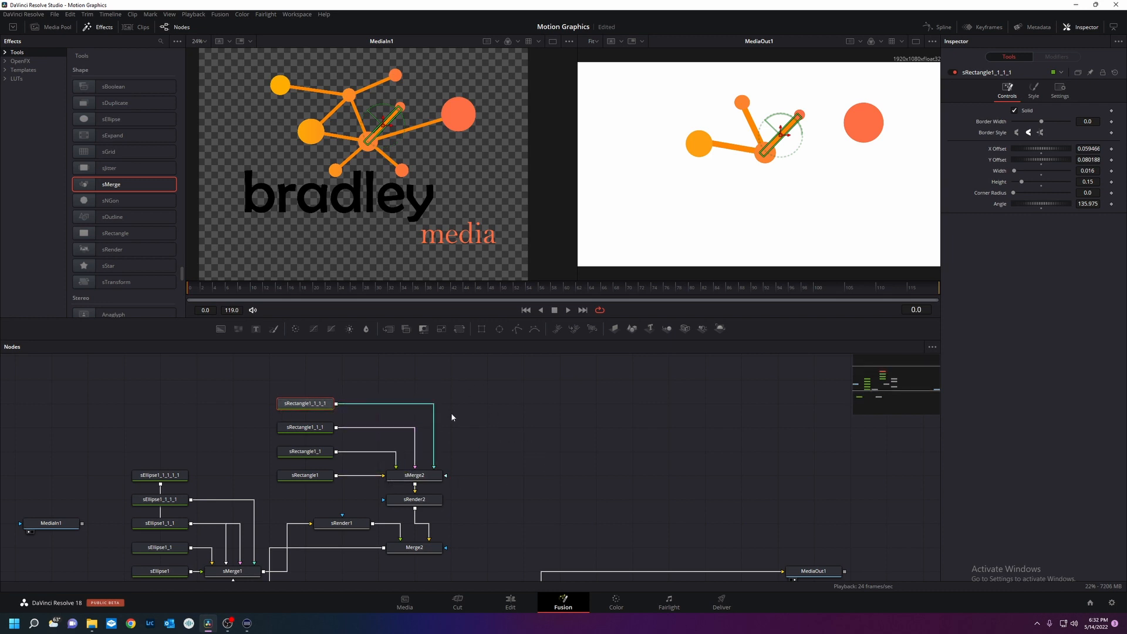
- Fit sRectangle1_1_1_1 between the central orange circle and the large coral circle, with Angle about 111 and Height 0.26
{"action": "left_click_drag", "start_coordinate": [783, 139], "coordinate": [820, 125]}
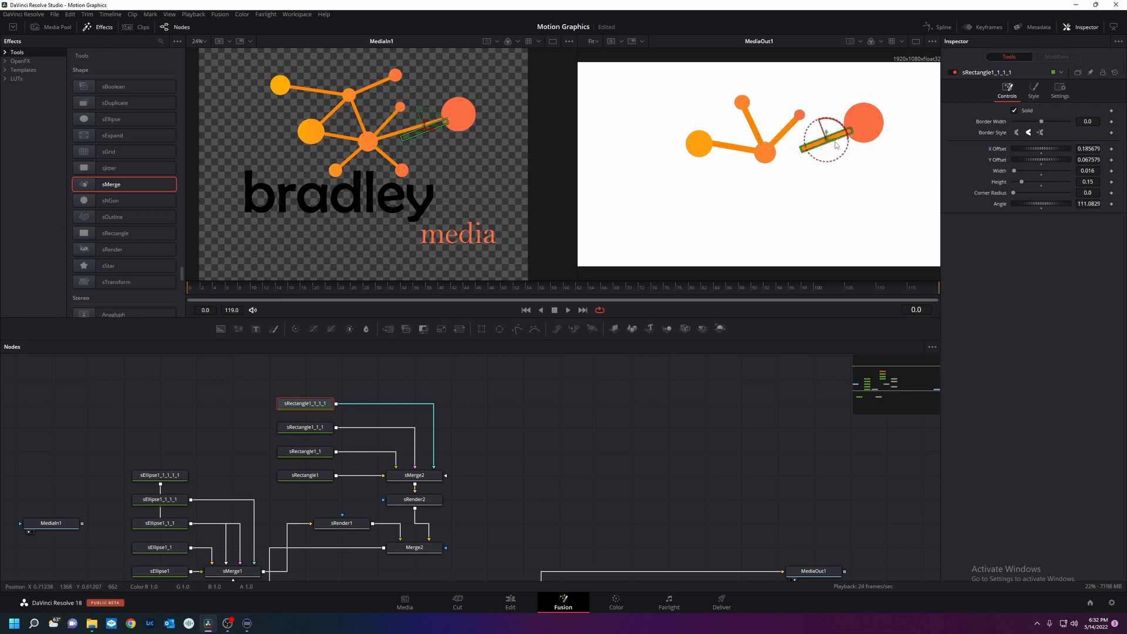
{"action": "left_click_drag", "start_coordinate": [1018, 184], "coordinate": [1027, 182]}
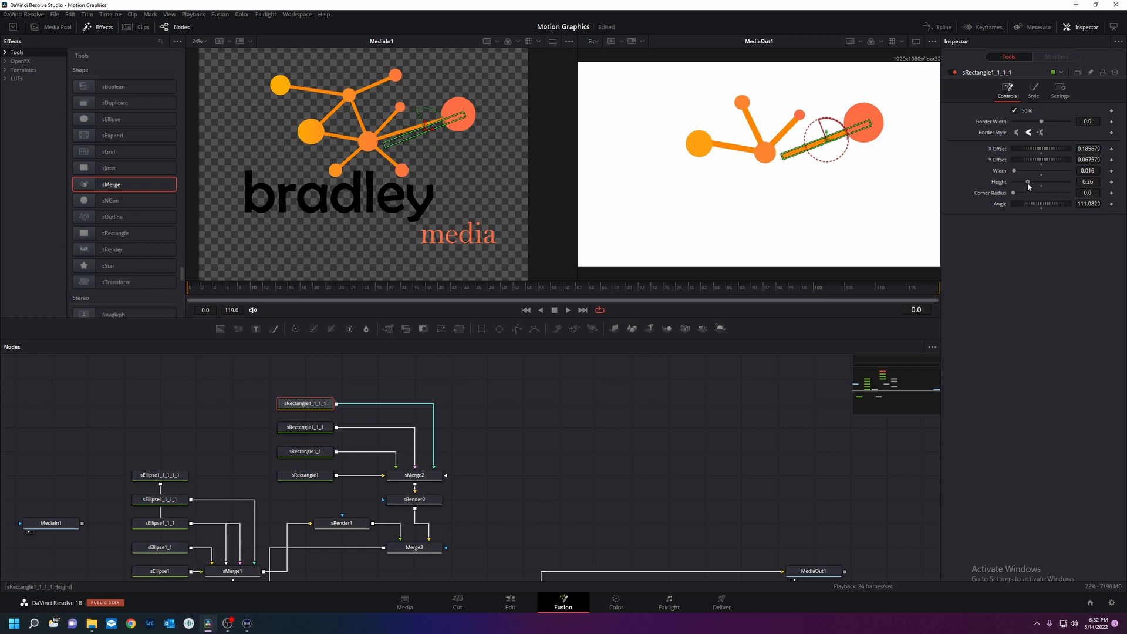
{"action": "left_click_drag", "start_coordinate": [827, 142], "coordinate": [814, 139]}
{"action": "left_click", "coordinate": [411, 475]}
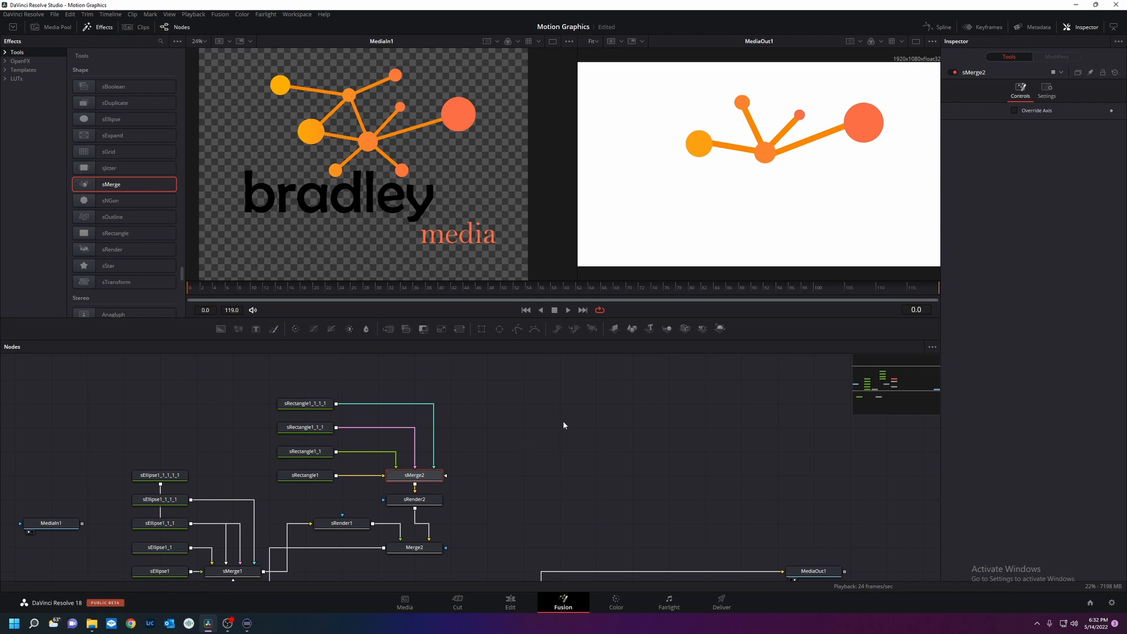
- Search the effects for "text" and add a Text+ node to the node graph beside the rectangle nodes
{"action": "scroll", "coordinate": [133, 259], "scroll_direction": "down", "scroll_amount": 5}
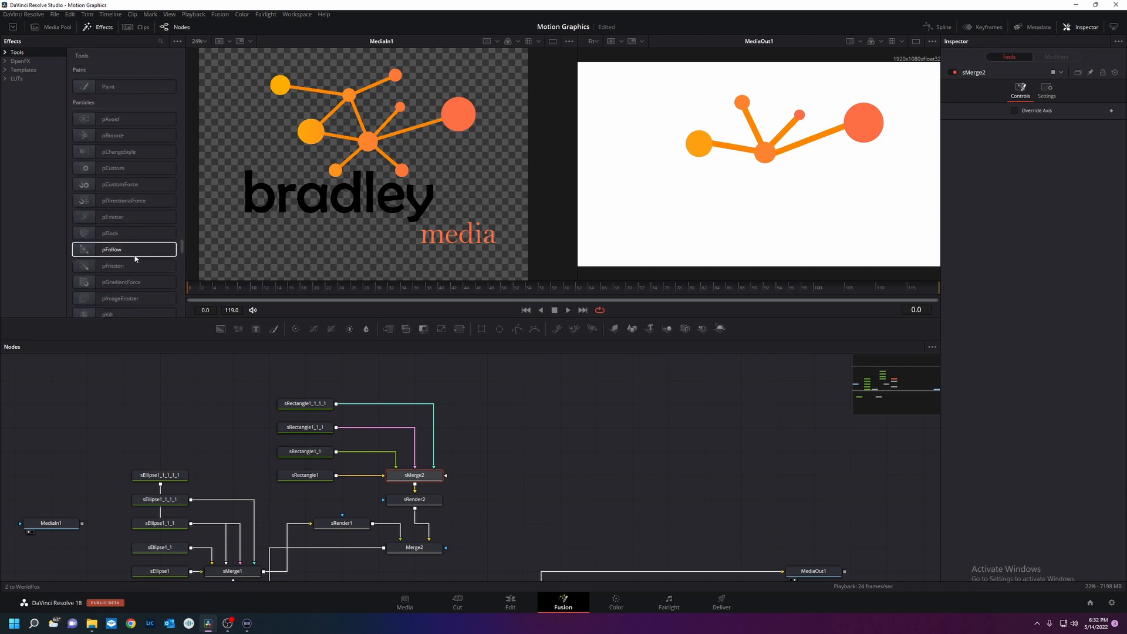
{"action": "left_click", "coordinate": [160, 42]}
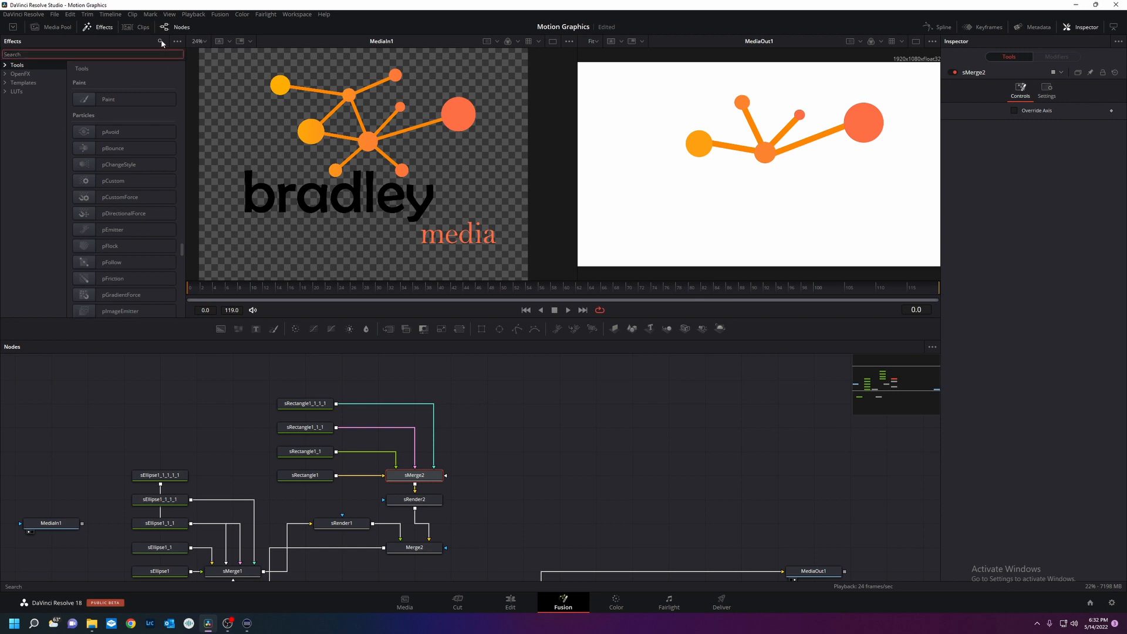
{"action": "type", "text": "t"}
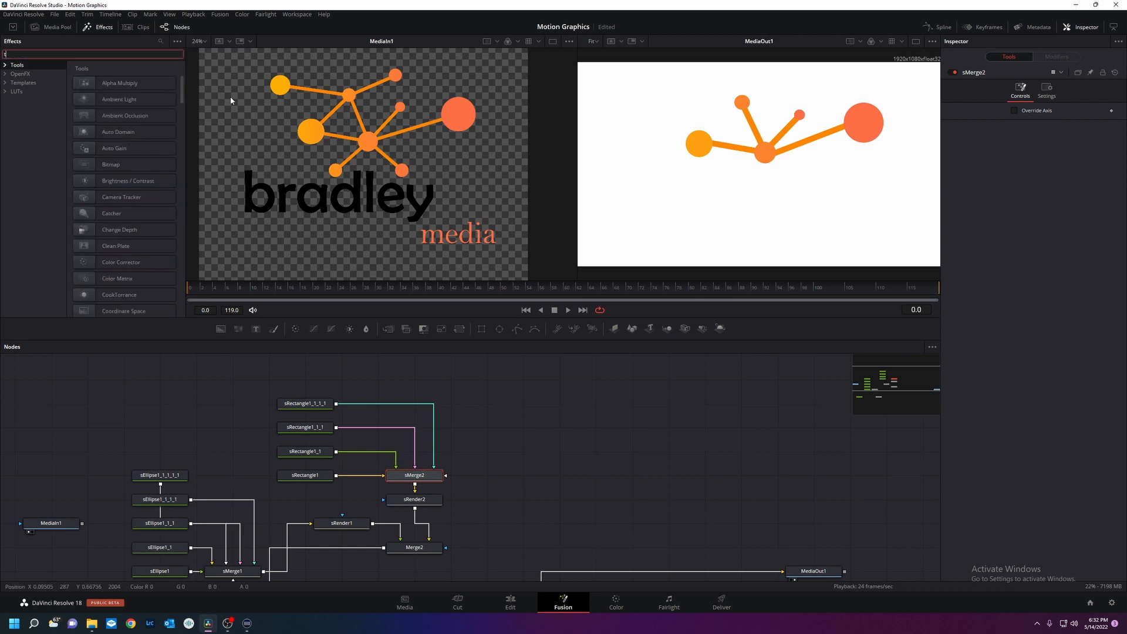
{"action": "type", "text": "ext"}
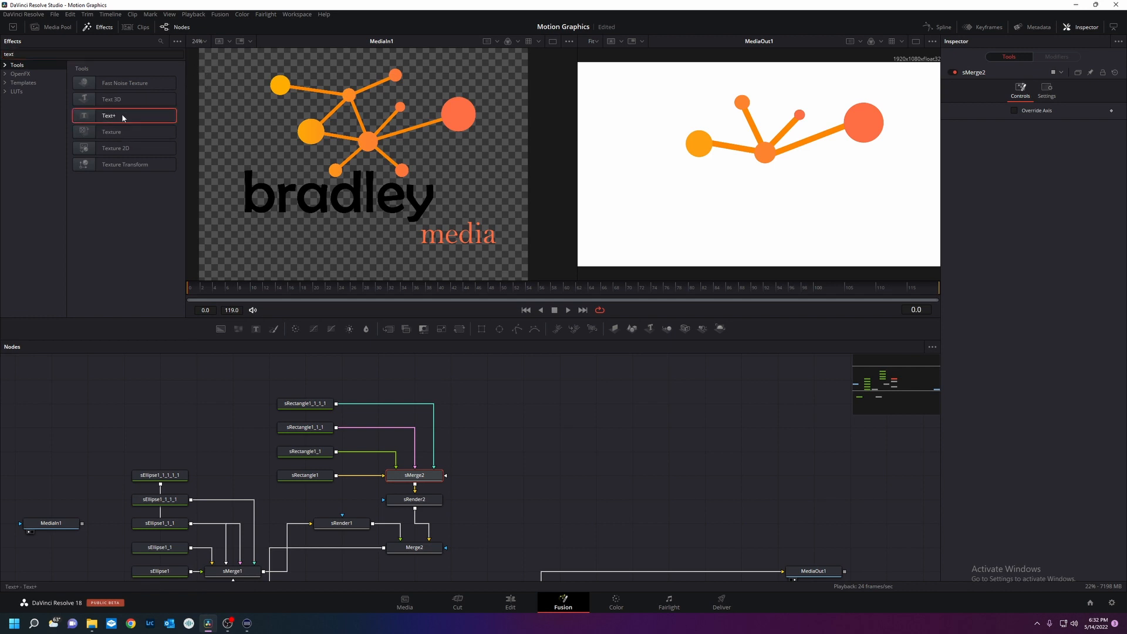
{"action": "left_click_drag", "start_coordinate": [121, 114], "coordinate": [533, 405]}
- Move the Merge2 node down so it sits directly below sRender2, in line with sMerge1
{"action": "scroll", "coordinate": [513, 493], "scroll_direction": "down", "scroll_amount": 2}
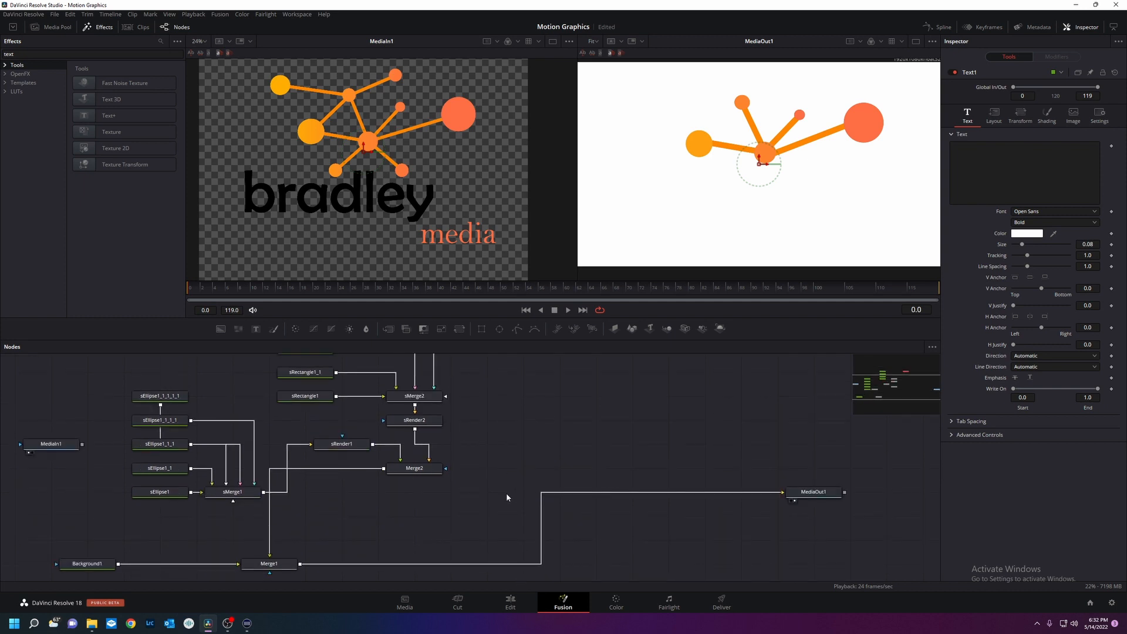
{"action": "scroll", "coordinate": [463, 503], "scroll_direction": "down", "scroll_amount": 4}
{"action": "left_click_drag", "start_coordinate": [427, 464], "coordinate": [427, 512]}
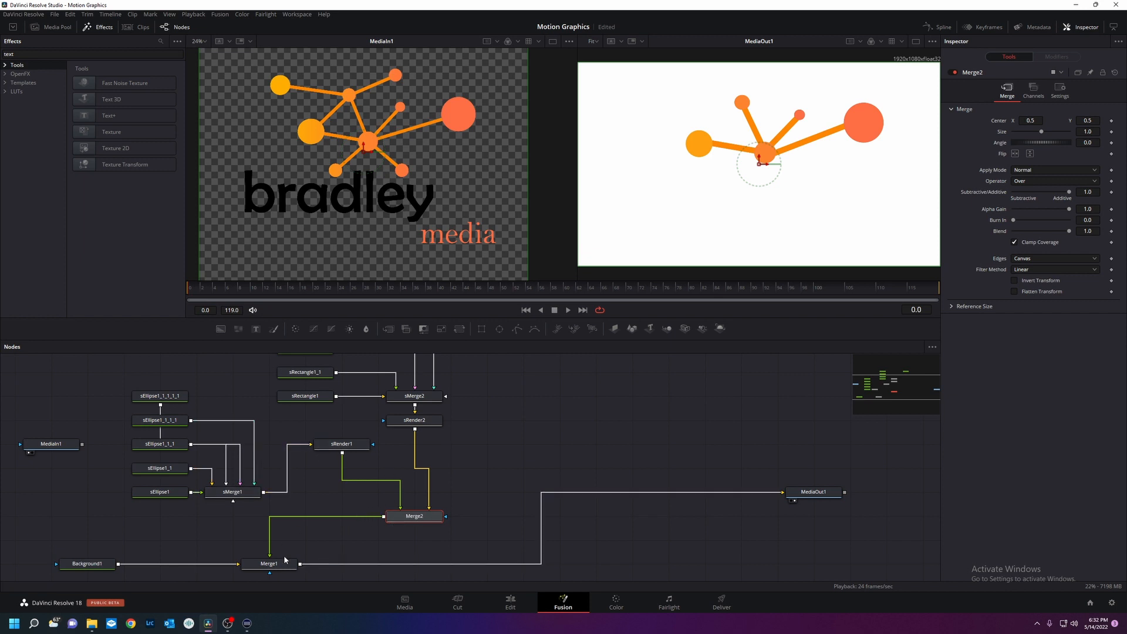
{"action": "left_click_drag", "start_coordinate": [401, 521], "coordinate": [401, 497]}
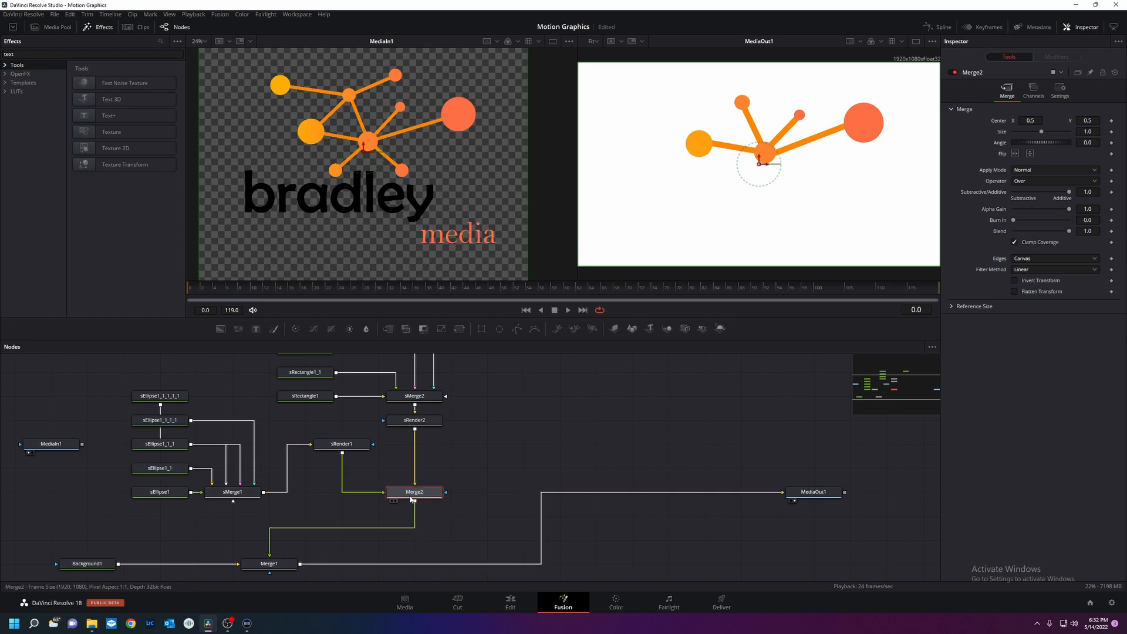
- Merge Text1 over the output of Merge2 and place the new Merge3 node directly beside Merge2
{"action": "scroll", "coordinate": [531, 406], "scroll_direction": "up", "scroll_amount": 2}
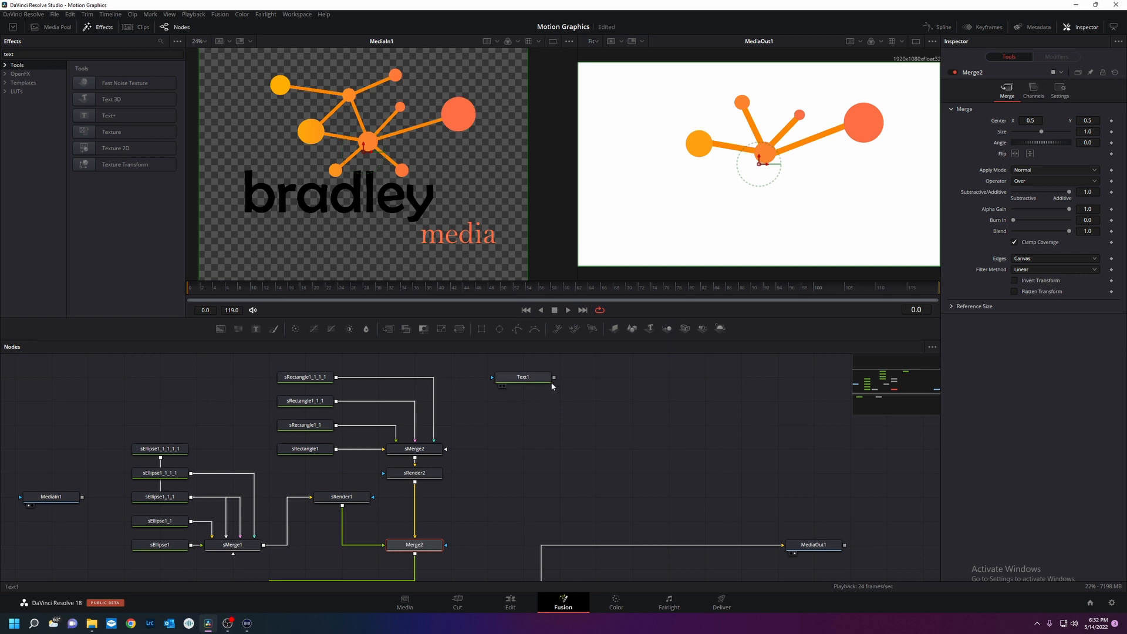
{"action": "left_click_drag", "start_coordinate": [553, 377], "coordinate": [416, 556]}
{"action": "left_click_drag", "start_coordinate": [517, 546], "coordinate": [485, 559]}
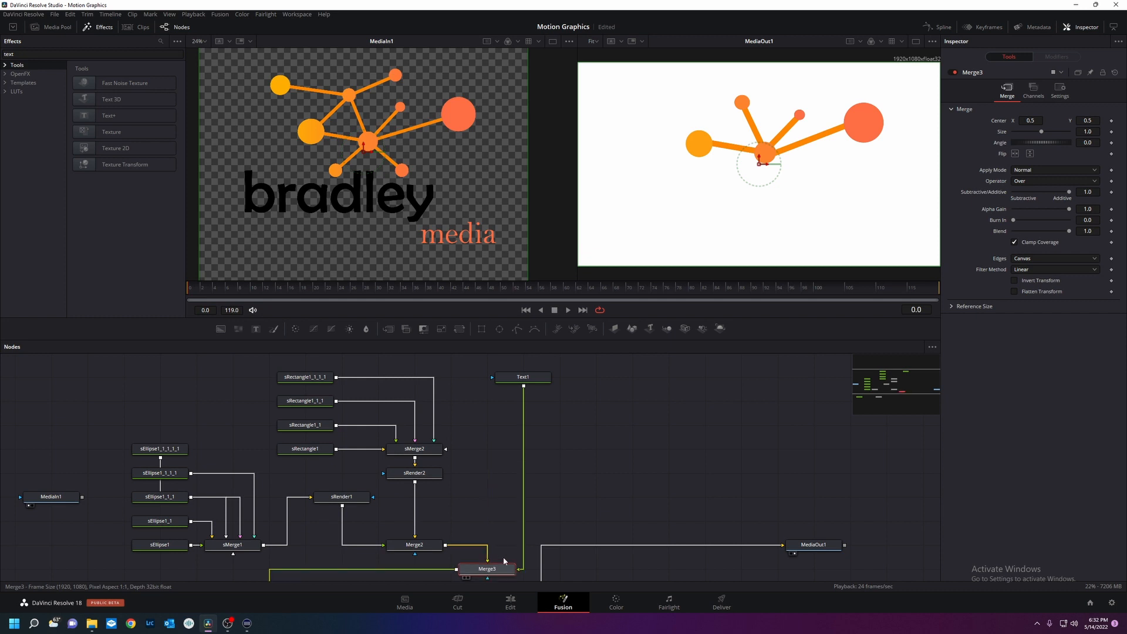
{"action": "scroll", "coordinate": [505, 551], "scroll_direction": "down", "scroll_amount": 3}
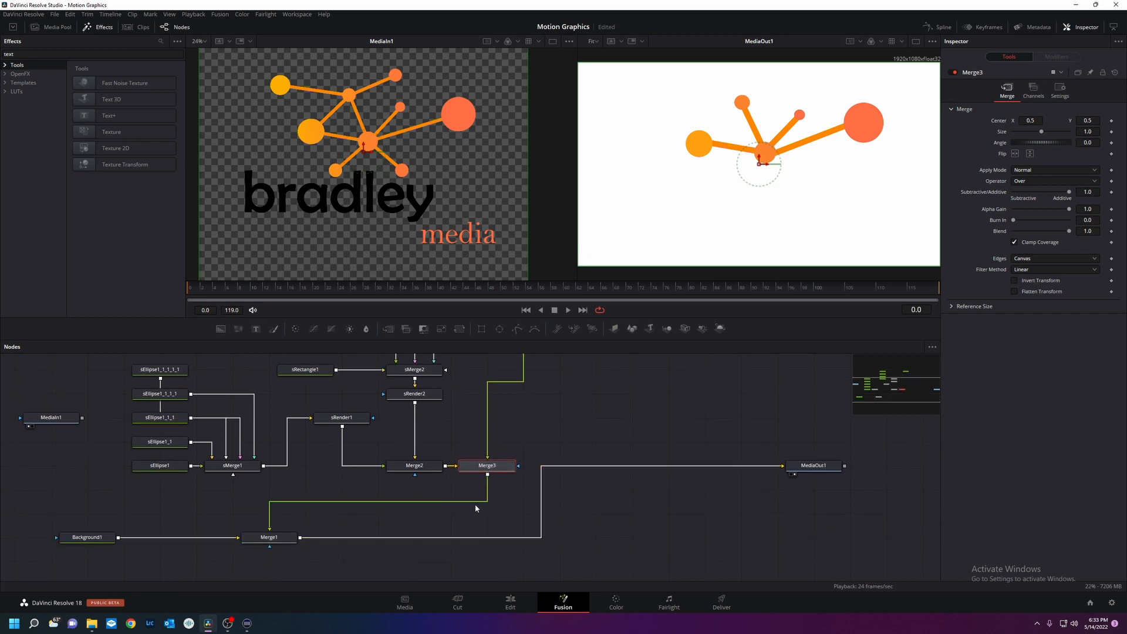
{"action": "scroll", "coordinate": [505, 517], "scroll_direction": "up", "scroll_amount": 2}
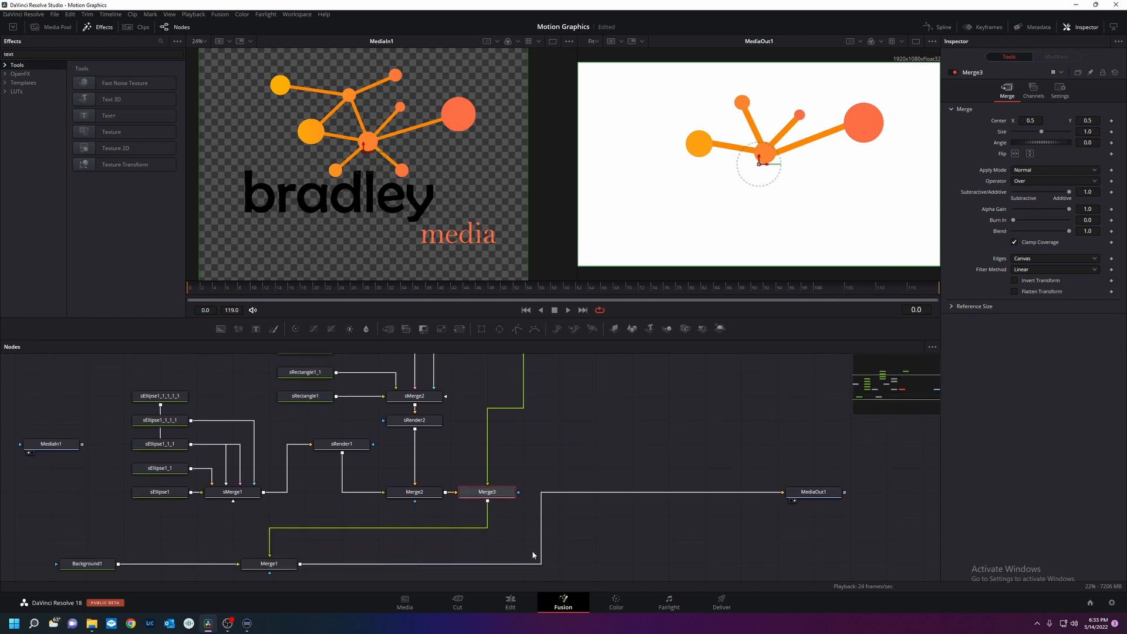
{"action": "scroll", "coordinate": [491, 466], "scroll_direction": "up", "scroll_amount": 1}
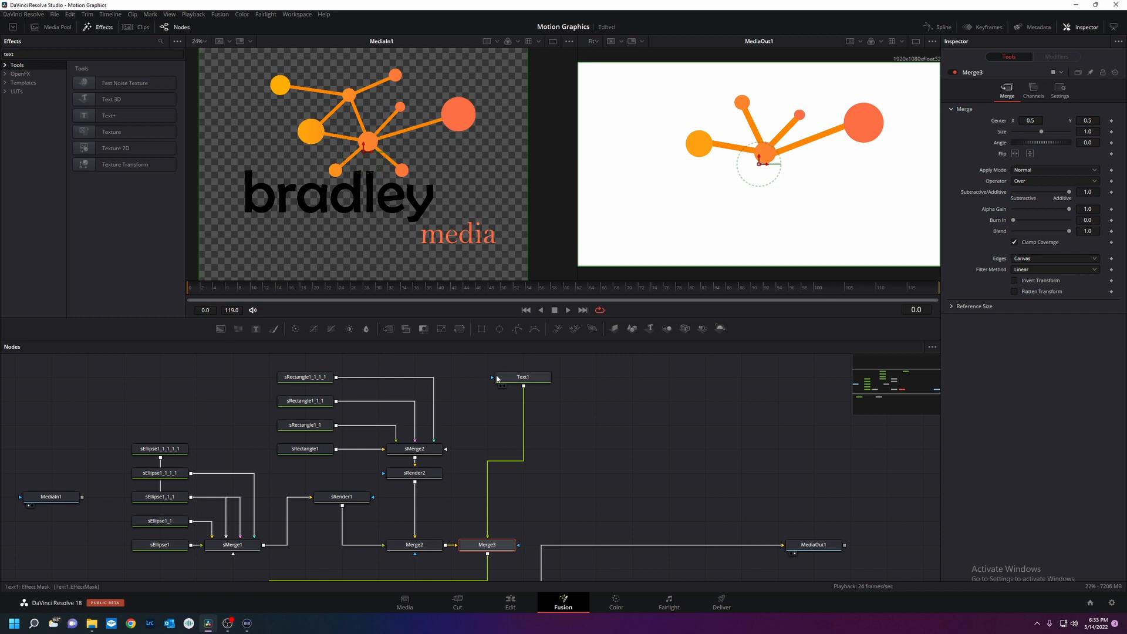
- Enter "bradley" as the text of Text1 and set its color to near-black #161616
{"action": "left_click", "coordinate": [520, 378]}
{"action": "left_click", "coordinate": [1012, 151]}
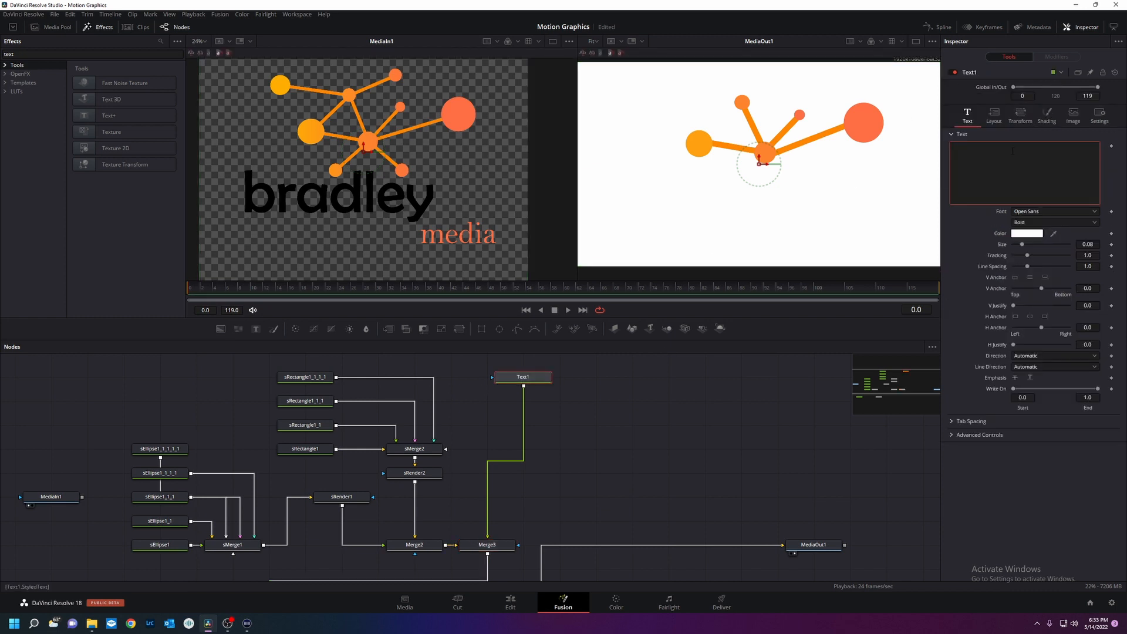
{"action": "type", "text": "bradley"}
{"action": "left_click", "coordinate": [1034, 234]}
{"action": "left_click_drag", "start_coordinate": [661, 274], "coordinate": [671, 317]}
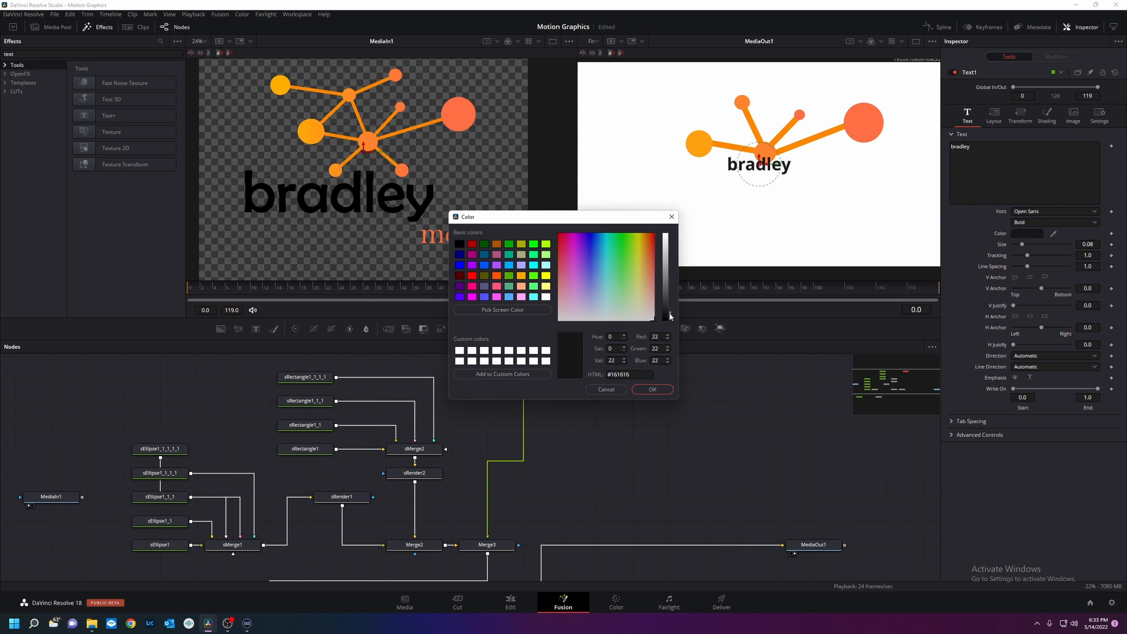
{"action": "left_click", "coordinate": [652, 390]}
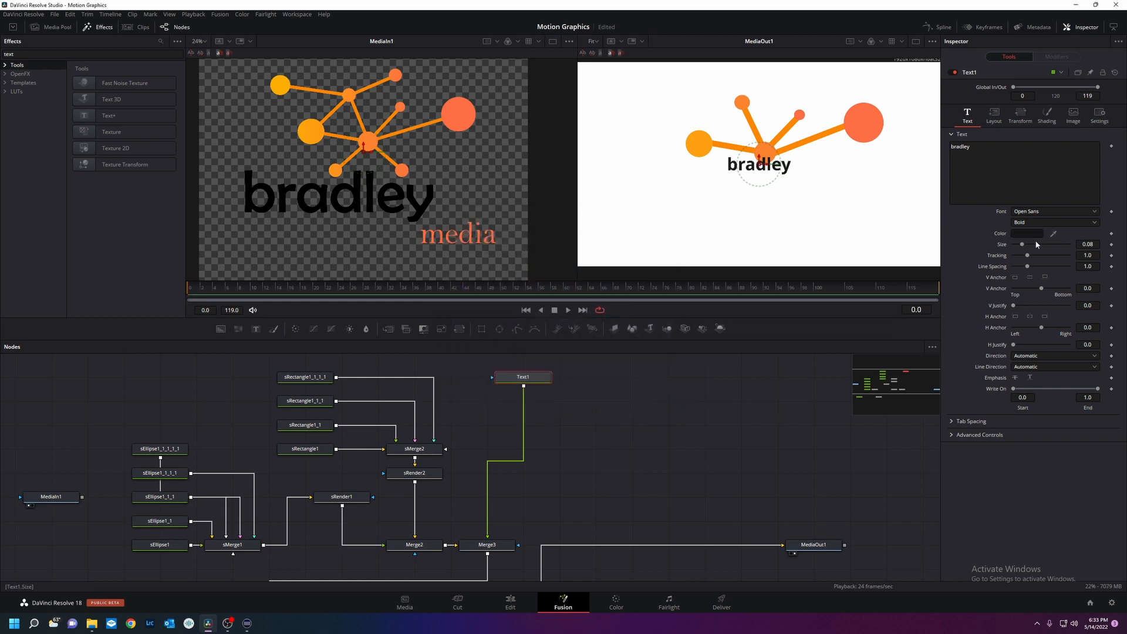
- Enlarge the "bradley" text to a Size of about 0.197 and place it just below the central orange circle
{"action": "left_click_drag", "start_coordinate": [1024, 249], "coordinate": [1031, 249]}
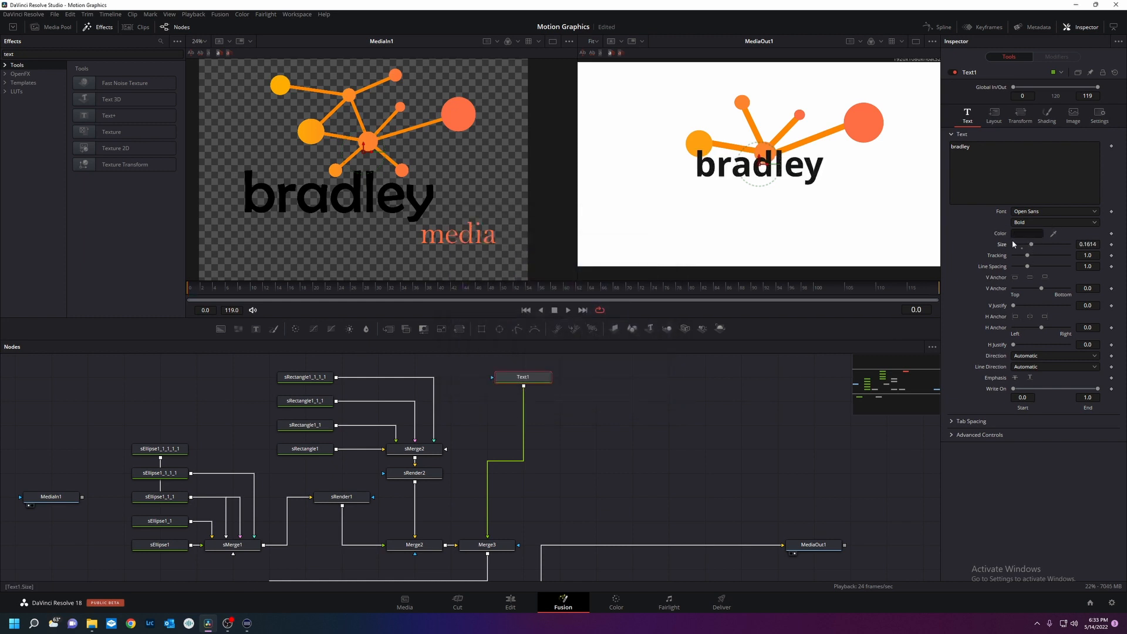
{"action": "left_click_drag", "start_coordinate": [757, 165], "coordinate": [732, 182]}
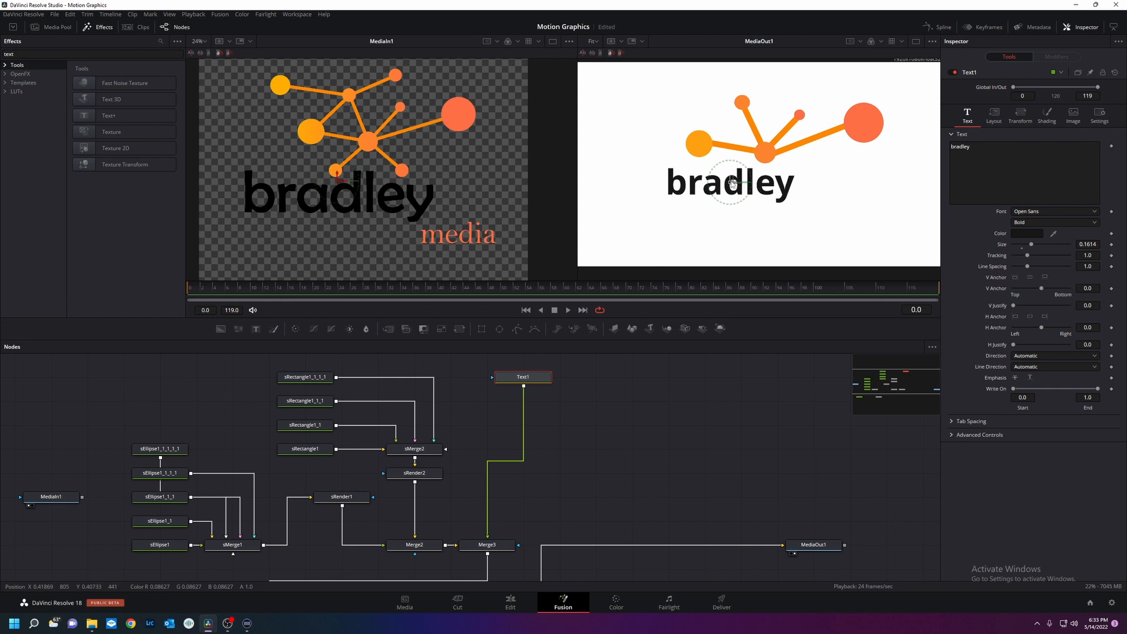
{"action": "left_click_drag", "start_coordinate": [1030, 245], "coordinate": [1034, 245]}
{"action": "left_click_drag", "start_coordinate": [731, 182], "coordinate": [735, 183]}
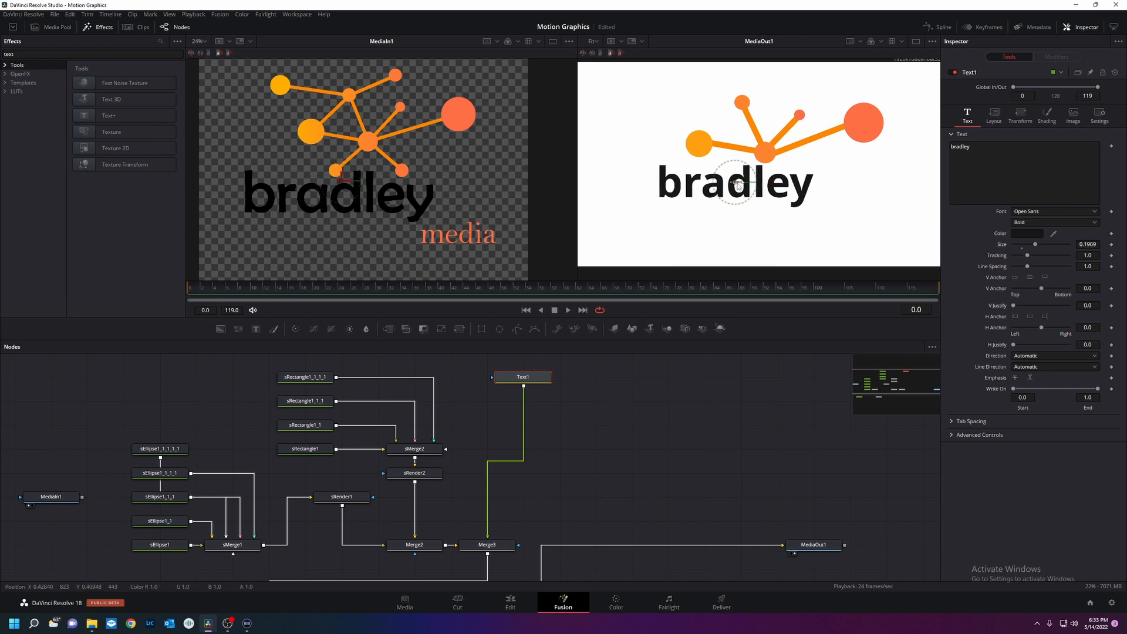
- Set the "bradley" text's font to Microsoft Tai Le and shift the word slightly down and to the left
{"action": "left_click", "coordinate": [1044, 213]}
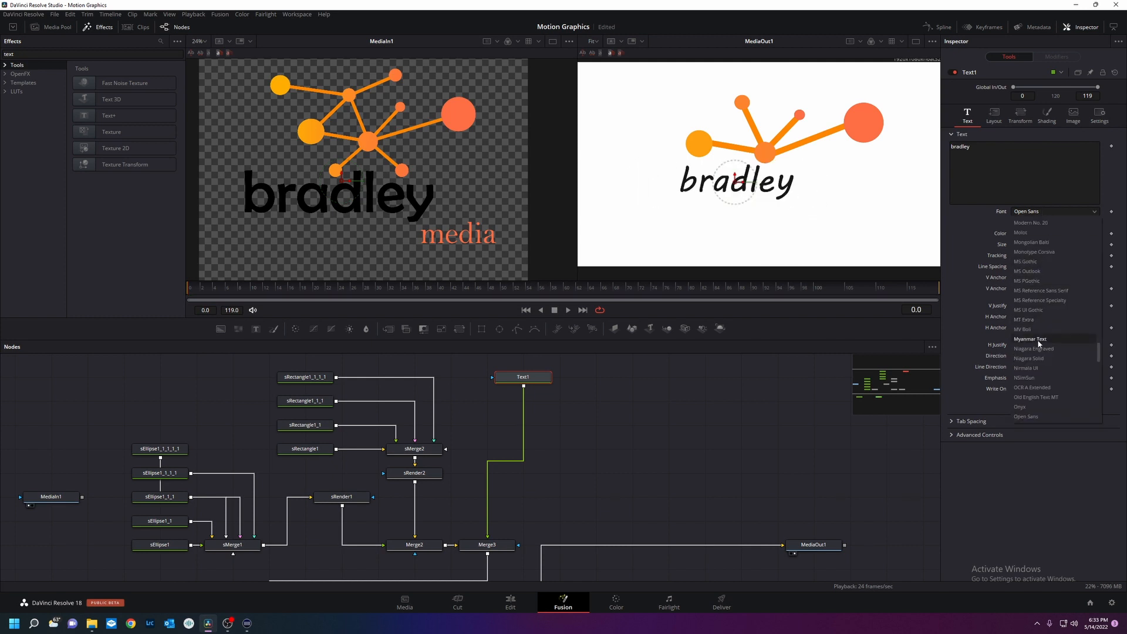
{"action": "scroll", "coordinate": [1040, 362], "scroll_direction": "down", "scroll_amount": 1}
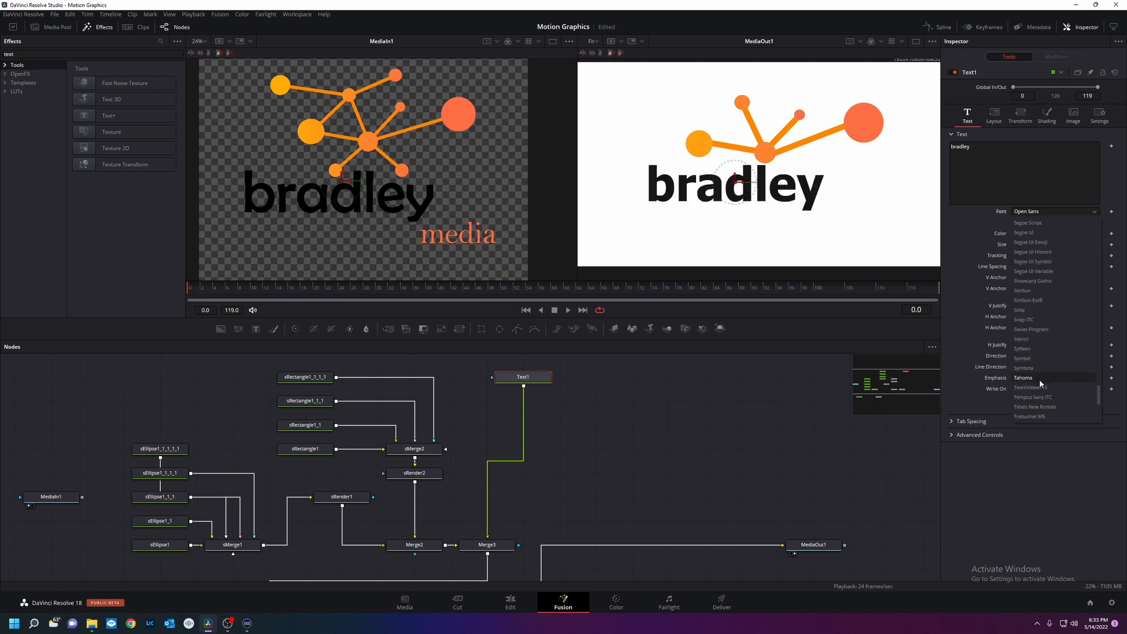
{"action": "scroll", "coordinate": [1040, 393], "scroll_direction": "down", "scroll_amount": 3}
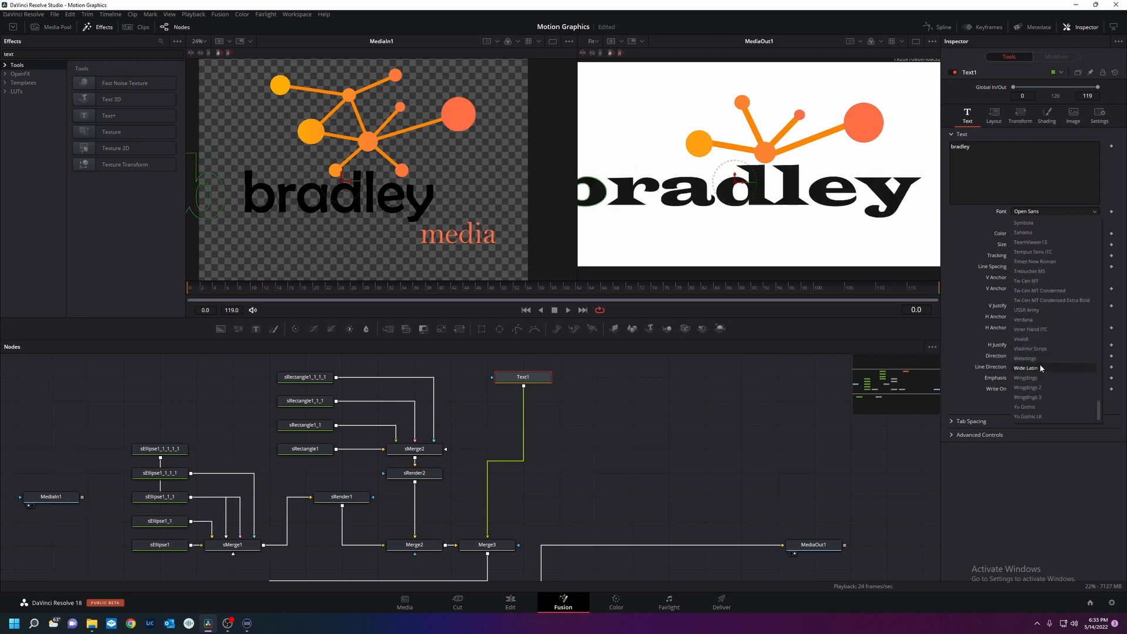
{"action": "scroll", "coordinate": [1040, 372], "scroll_direction": "down", "scroll_amount": 2}
{"action": "scroll", "coordinate": [1047, 347], "scroll_direction": "up", "scroll_amount": 15}
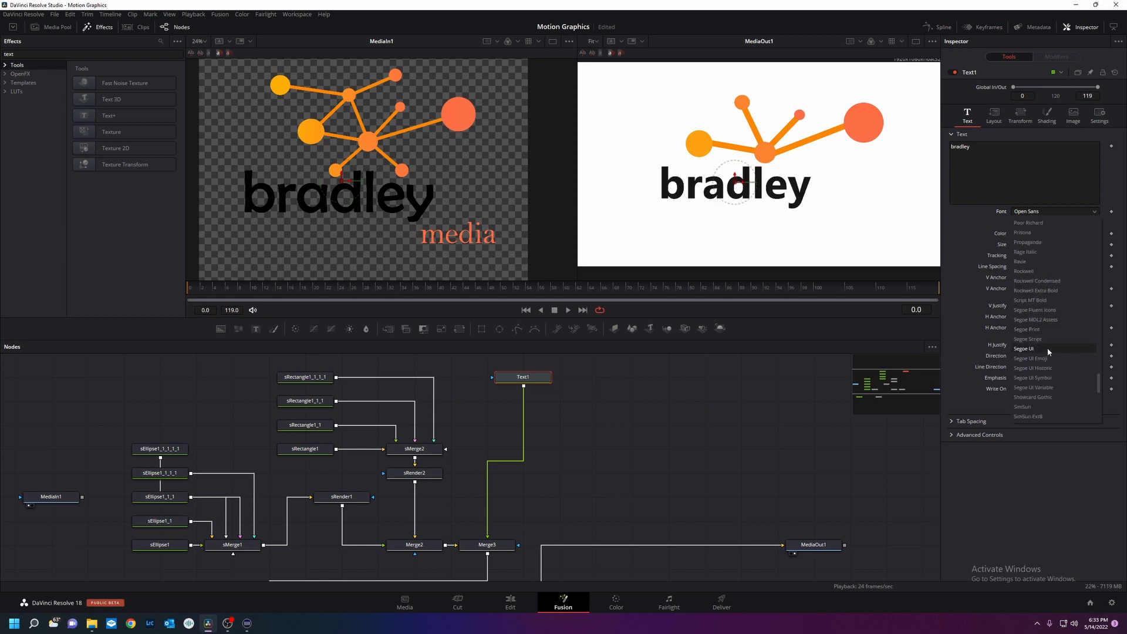
{"action": "scroll", "coordinate": [1047, 348], "scroll_direction": "up", "scroll_amount": 3}
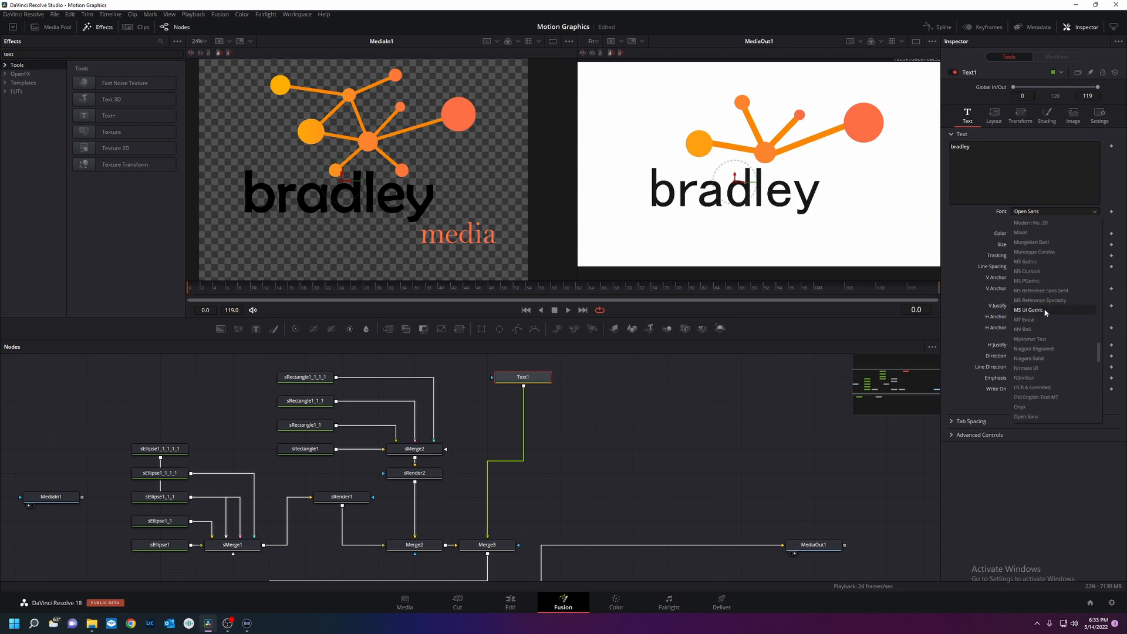
{"action": "scroll", "coordinate": [1047, 263], "scroll_direction": "up", "scroll_amount": 4}
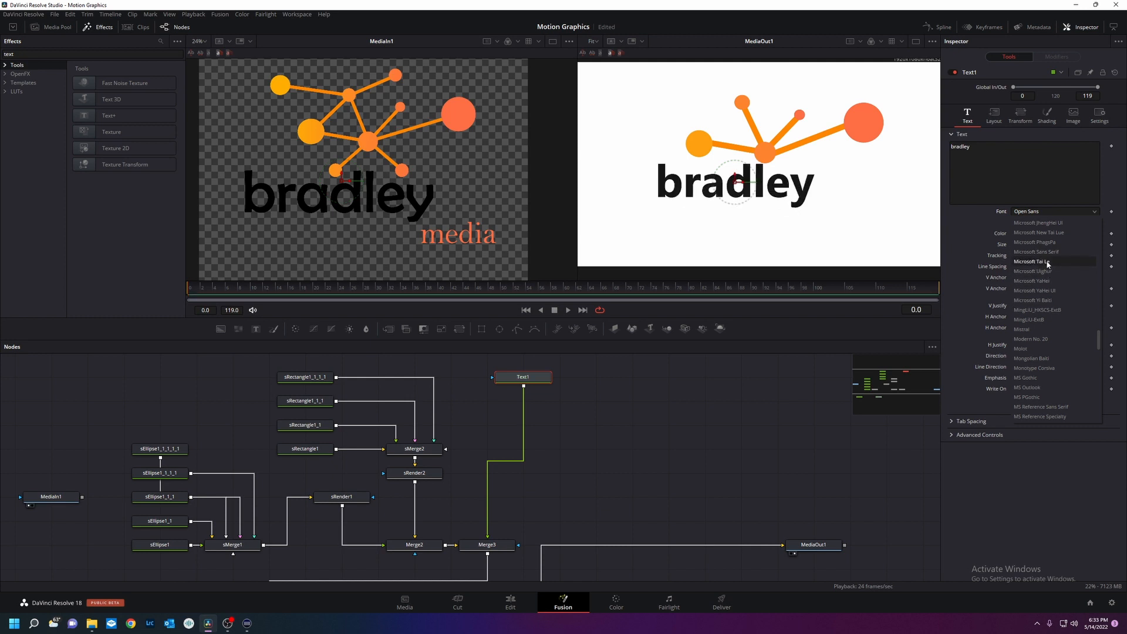
{"action": "left_click", "coordinate": [1034, 261]}
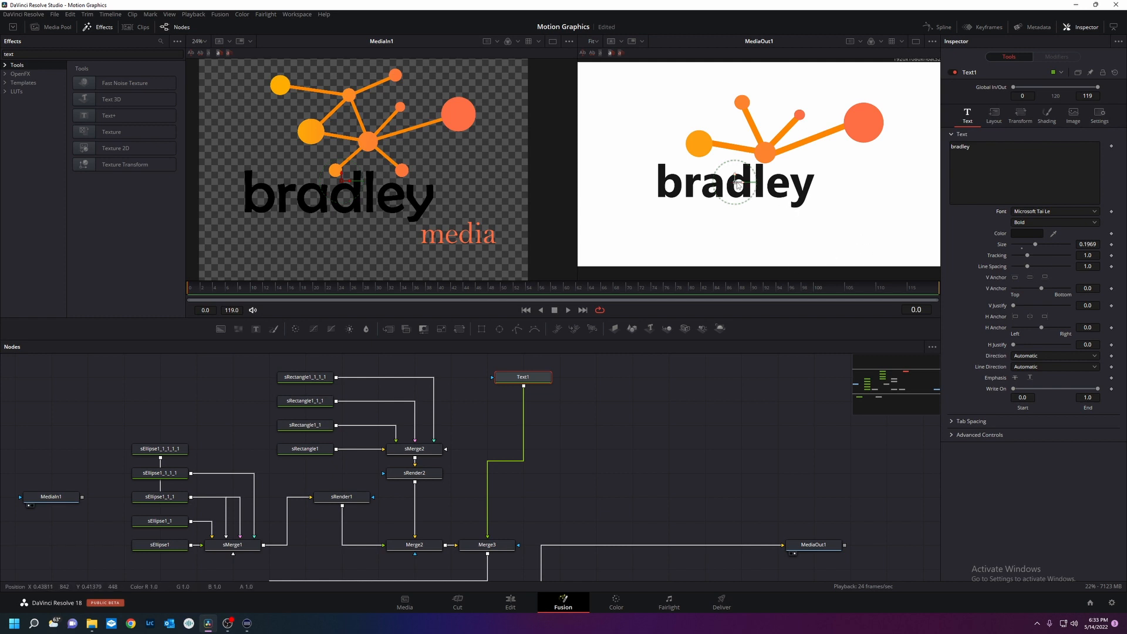
{"action": "left_click_drag", "start_coordinate": [736, 183], "coordinate": [731, 191]}
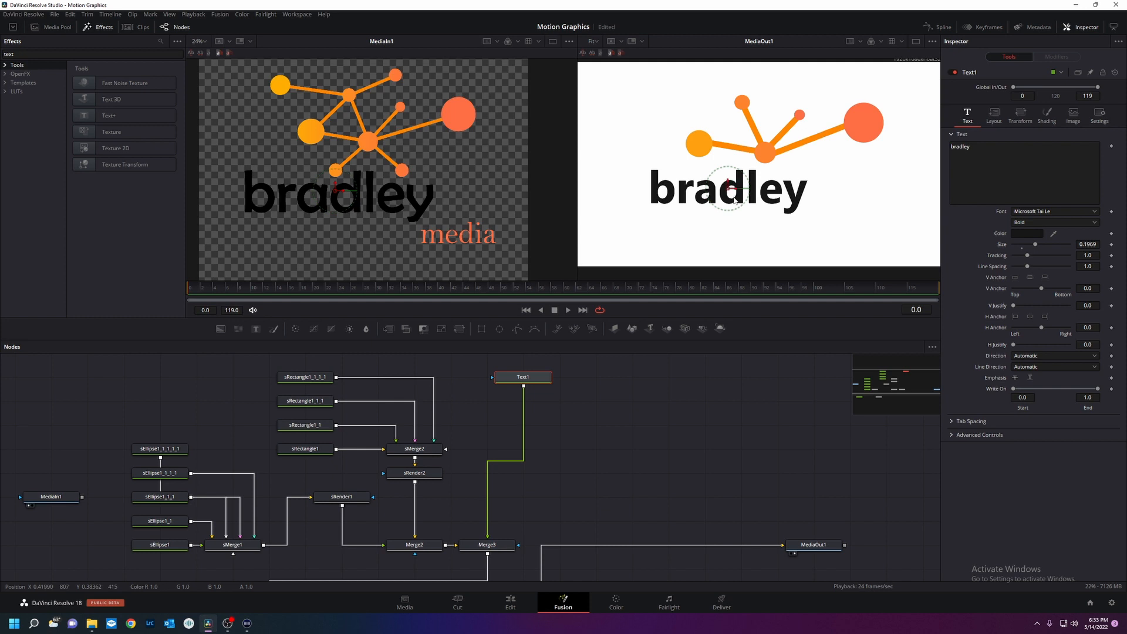
- Duplicate the Text1 node and paste the copy into the empty node area beside it
{"action": "right_click", "coordinate": [594, 373]}
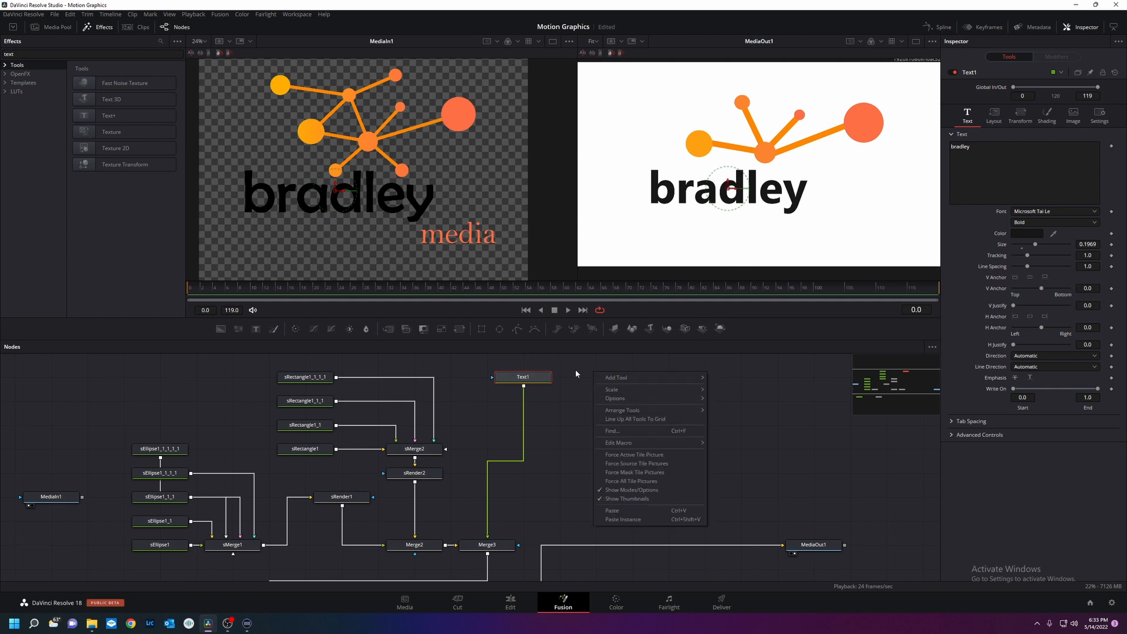
{"action": "mouse_move", "coordinate": [617, 380]}
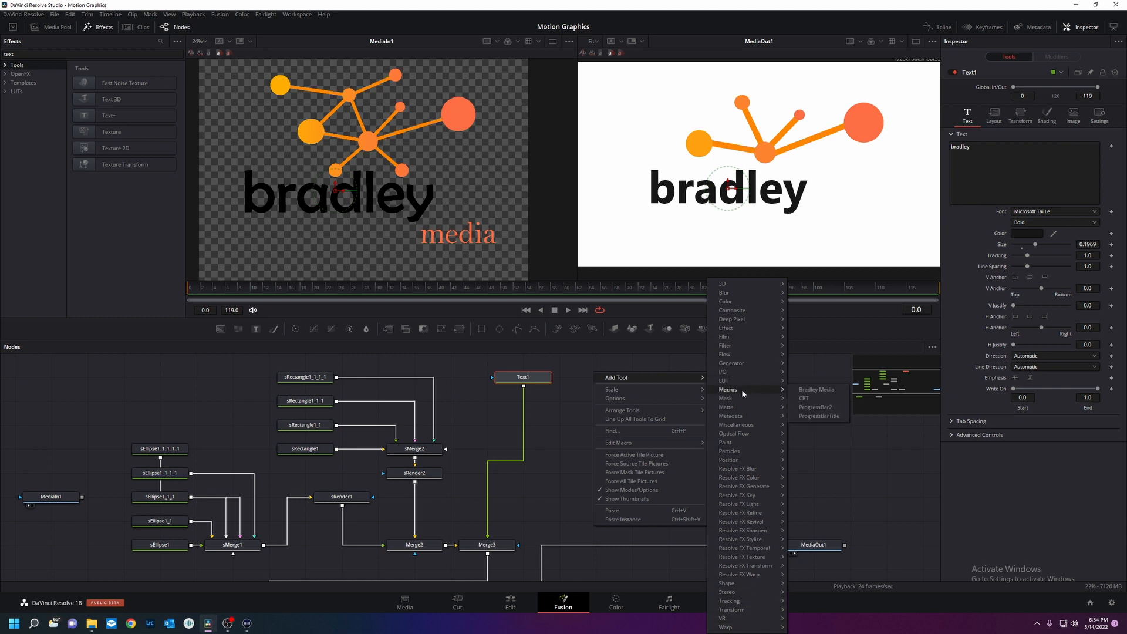
{"action": "right_click", "coordinate": [530, 378]}
{"action": "left_click", "coordinate": [601, 148]}
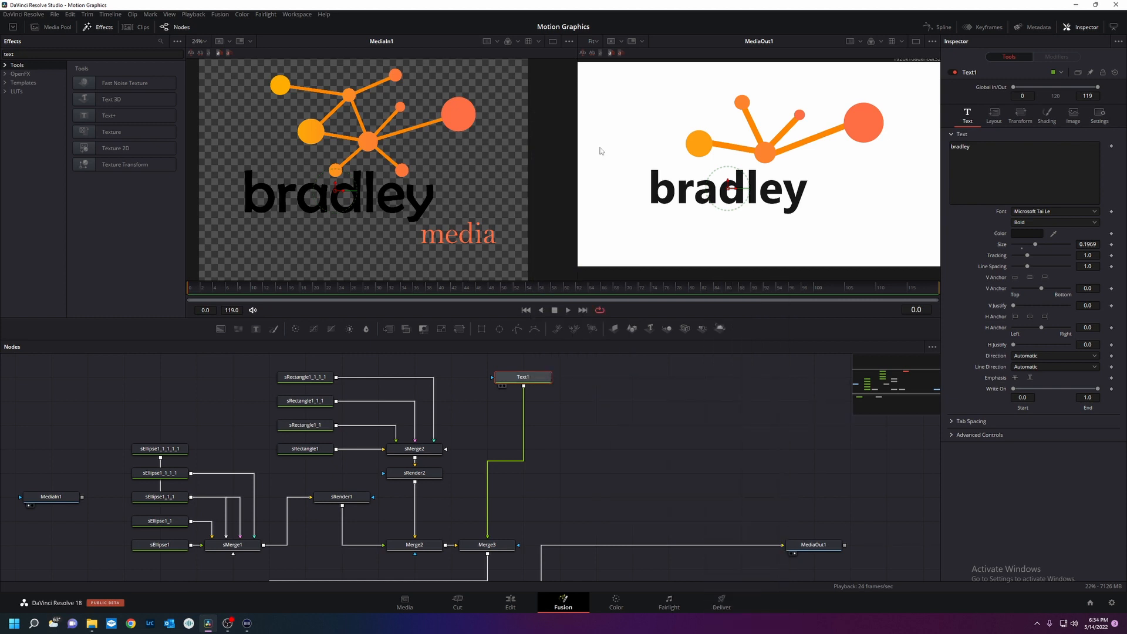
{"action": "right_click", "coordinate": [604, 407]}
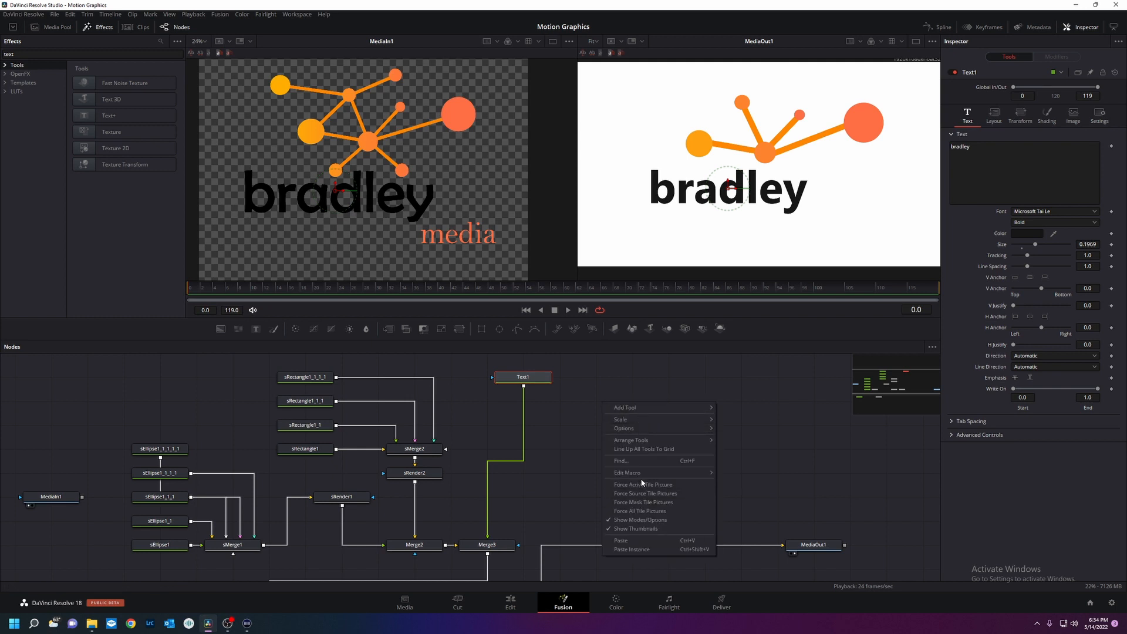
{"action": "left_click", "coordinate": [650, 540]}
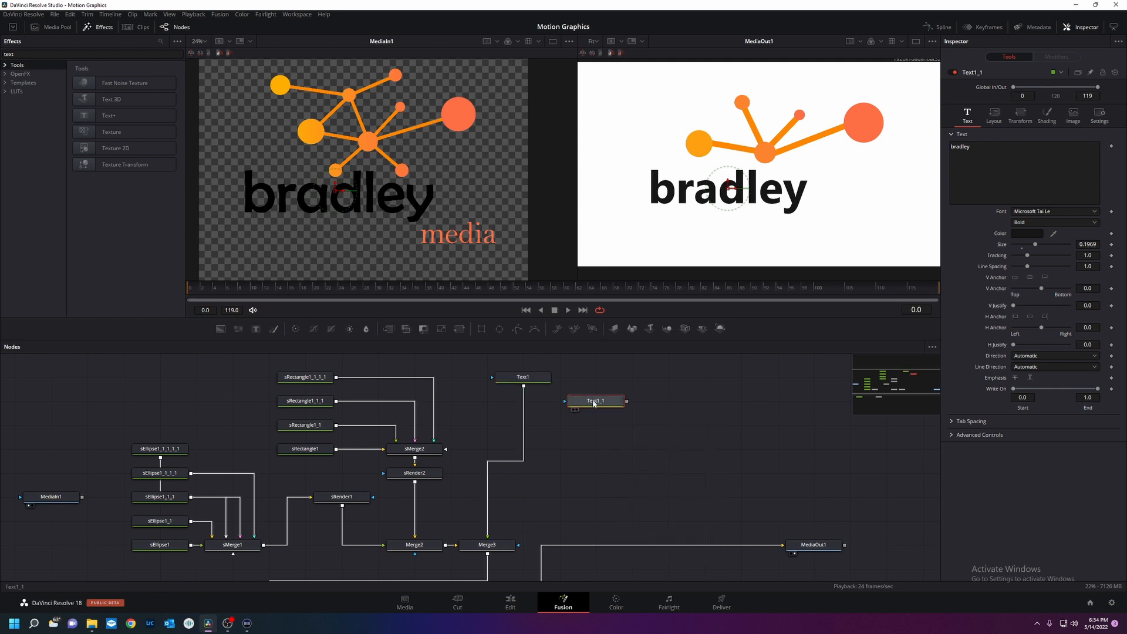
{"action": "left_click_drag", "start_coordinate": [627, 403], "coordinate": [493, 546]}
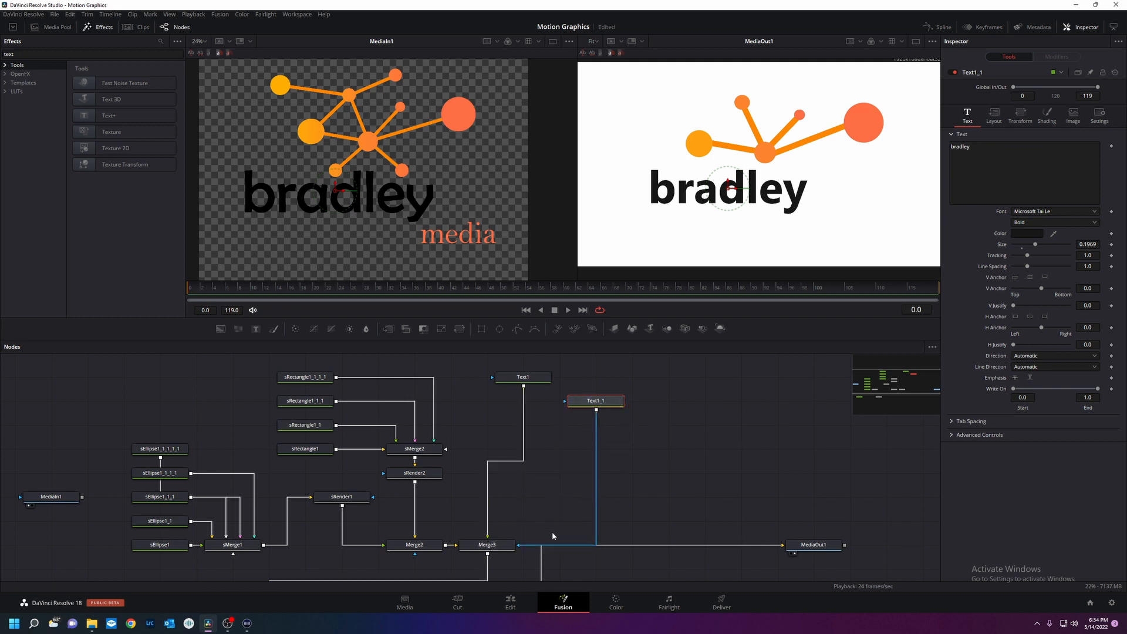
{"action": "left_click", "coordinate": [597, 530]}
{"action": "left_click", "coordinate": [486, 549]}
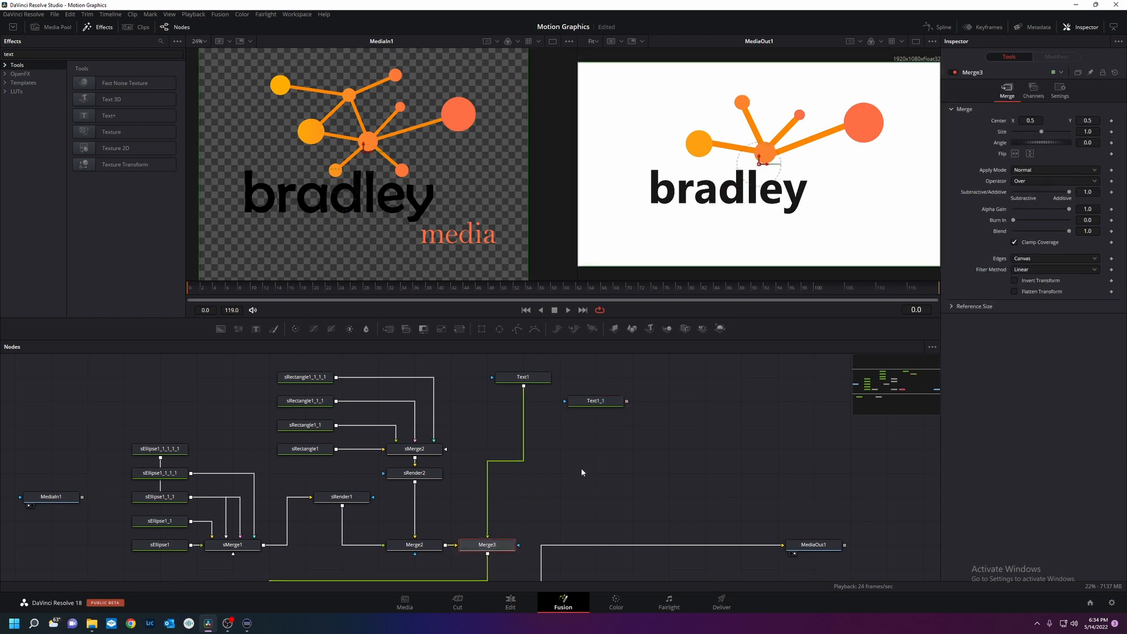
- Merge Text1_1 over Text1 ahead of Merge3, lining up Text1_1 under Text1 with the new merge node beside it
{"action": "left_click_drag", "start_coordinate": [627, 402], "coordinate": [554, 377]}
{"action": "left_click_drag", "start_coordinate": [614, 401], "coordinate": [541, 401]}
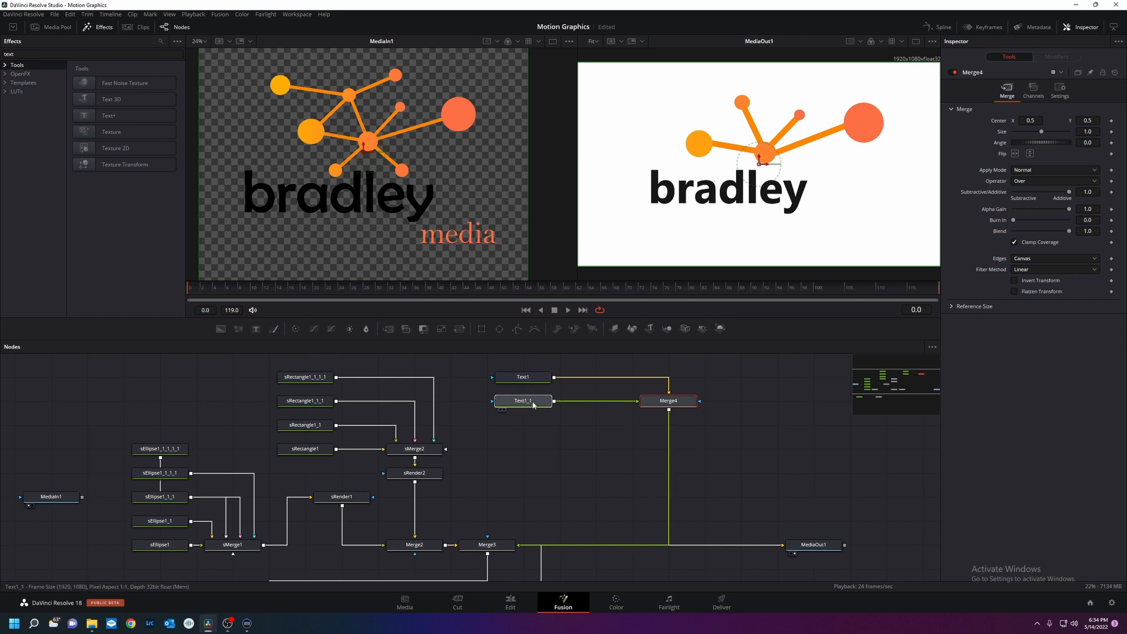
{"action": "left_click_drag", "start_coordinate": [670, 403], "coordinate": [597, 405]}
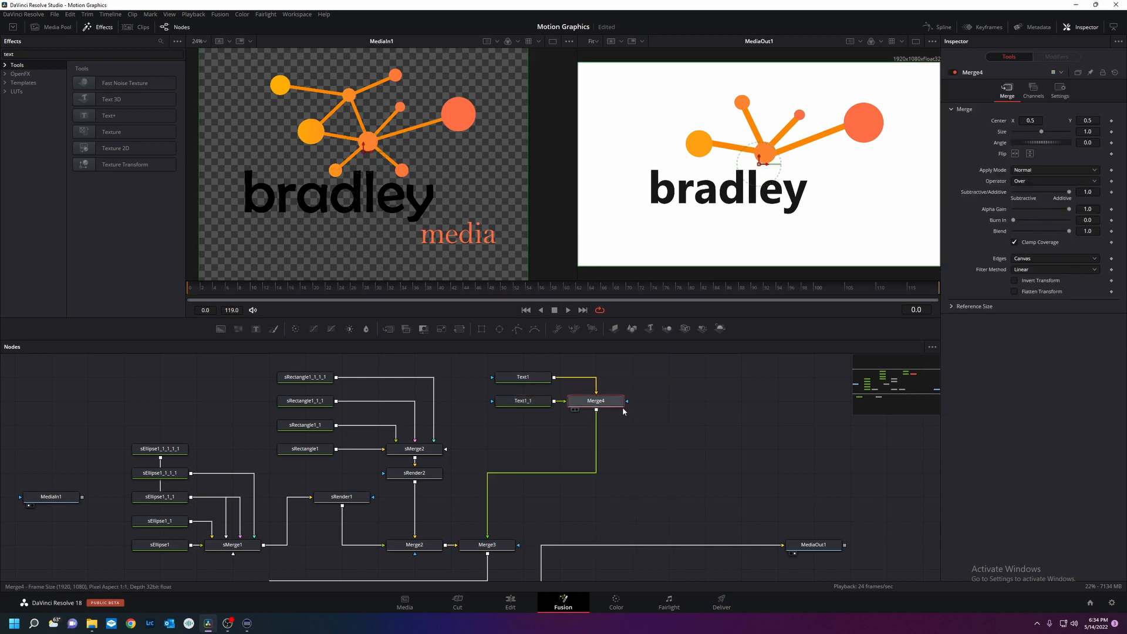
- Replace the text of Text1_1 with "media"
{"action": "left_click", "coordinate": [520, 404]}
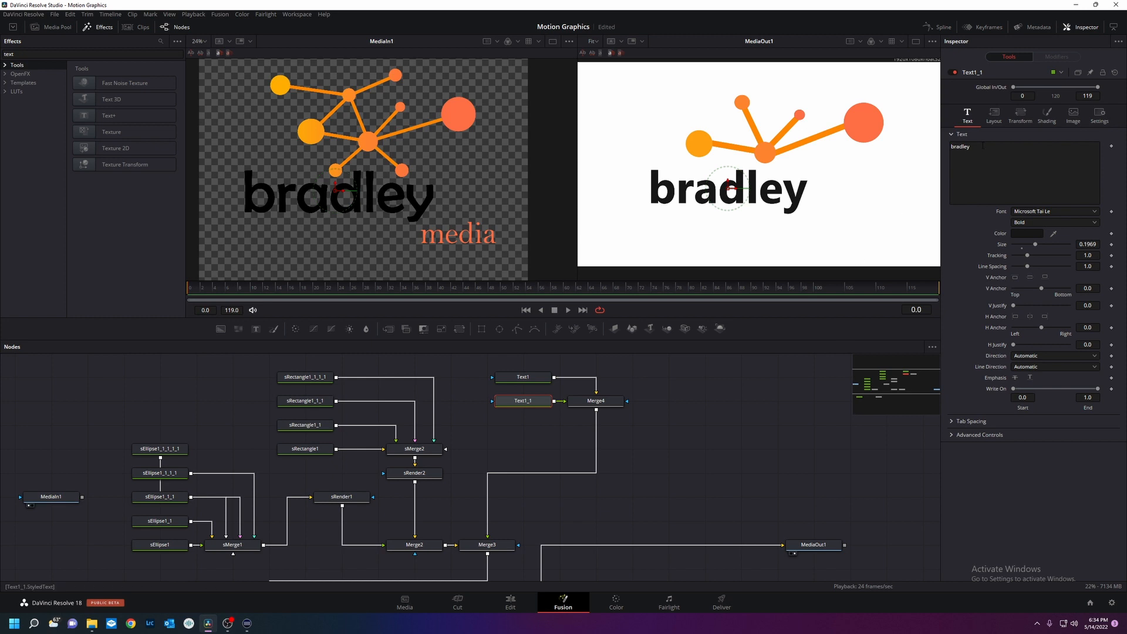
{"action": "left_click", "coordinate": [887, 141]}
{"action": "type", "text": "media"}
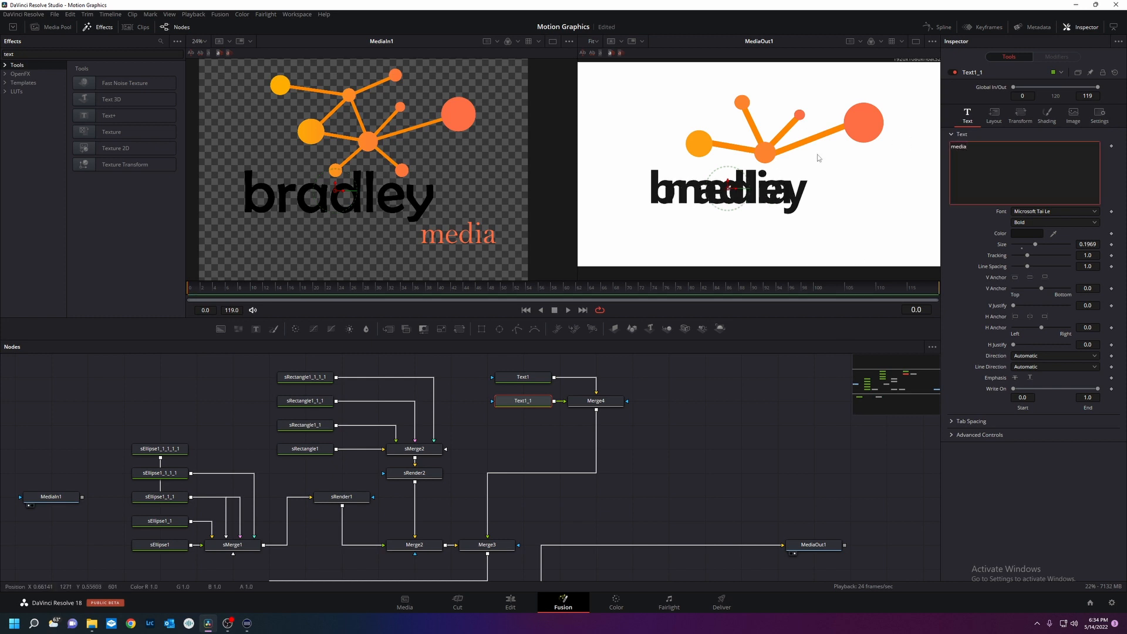
- Place "media" just below the end of "bradley" at a Size of about 0.13 and sample the reference word's coral orange color for it
{"action": "left_click_drag", "start_coordinate": [728, 189], "coordinate": [837, 217]}
{"action": "left_click_drag", "start_coordinate": [1034, 244], "coordinate": [1027, 248]}
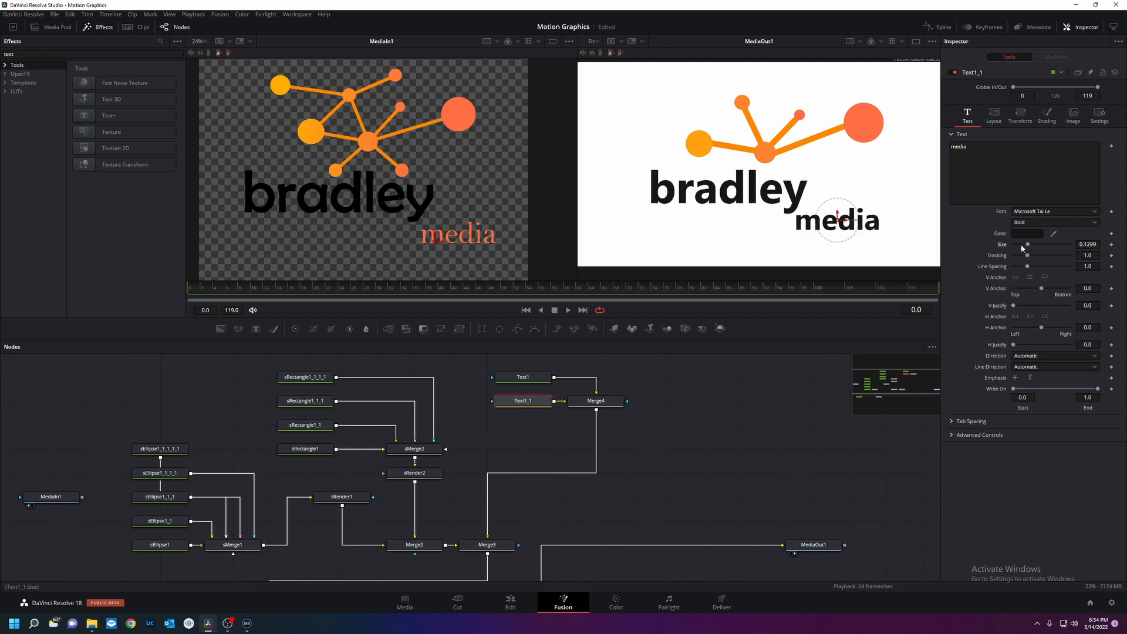
{"action": "left_click_drag", "start_coordinate": [851, 223], "coordinate": [860, 217]}
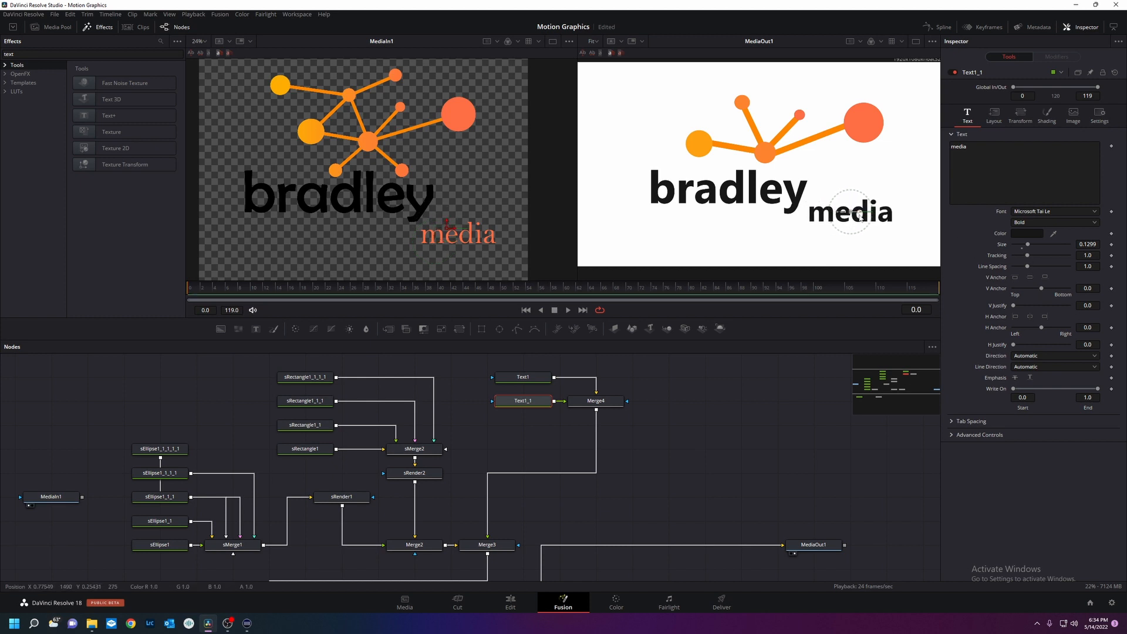
{"action": "left_click_drag", "start_coordinate": [1053, 233], "coordinate": [475, 231]}
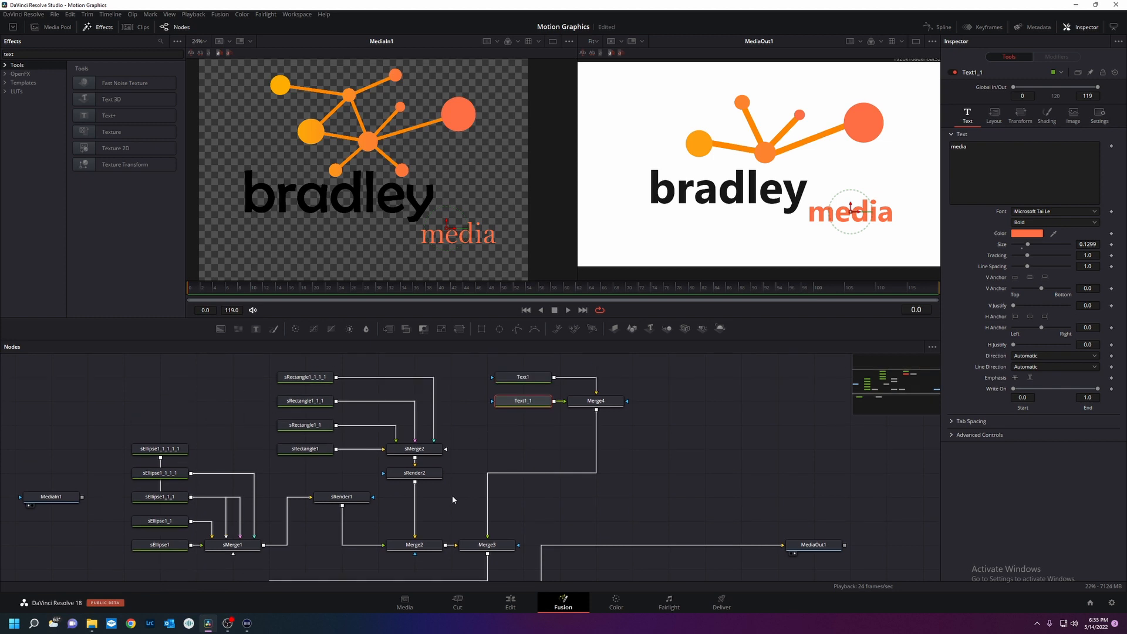
- Add a Drop Shadow to the output of Merge3 so it applies to the whole logo
{"action": "scroll", "coordinate": [587, 524], "scroll_direction": "down", "scroll_amount": 3}
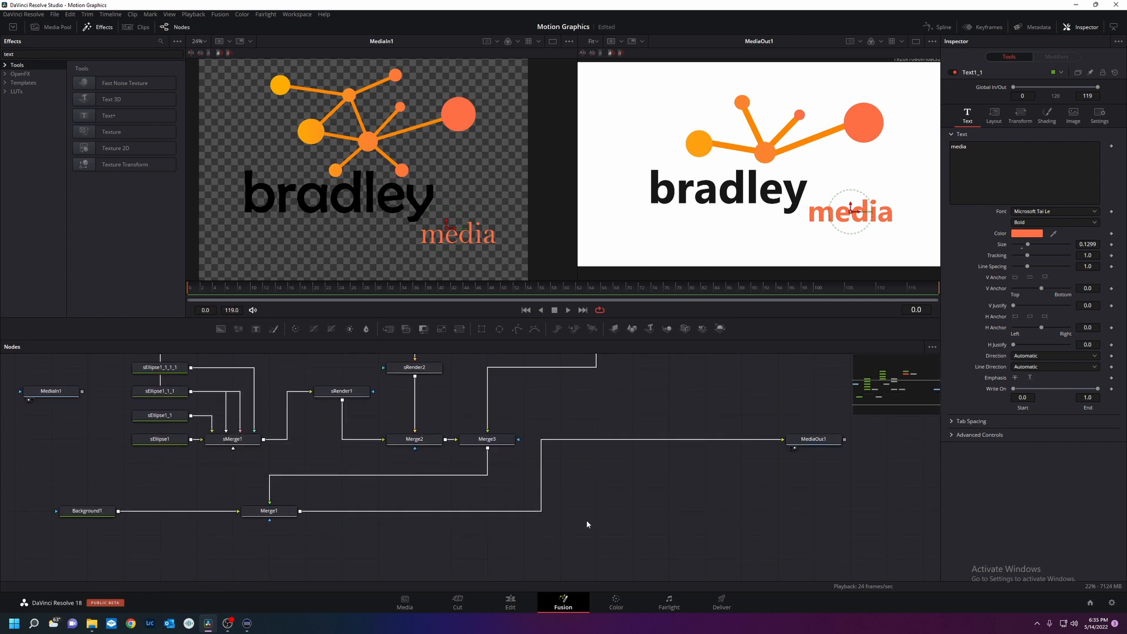
{"action": "left_click_drag", "start_coordinate": [550, 287], "coordinate": [681, 297]}
{"action": "left_click", "coordinate": [490, 439]}
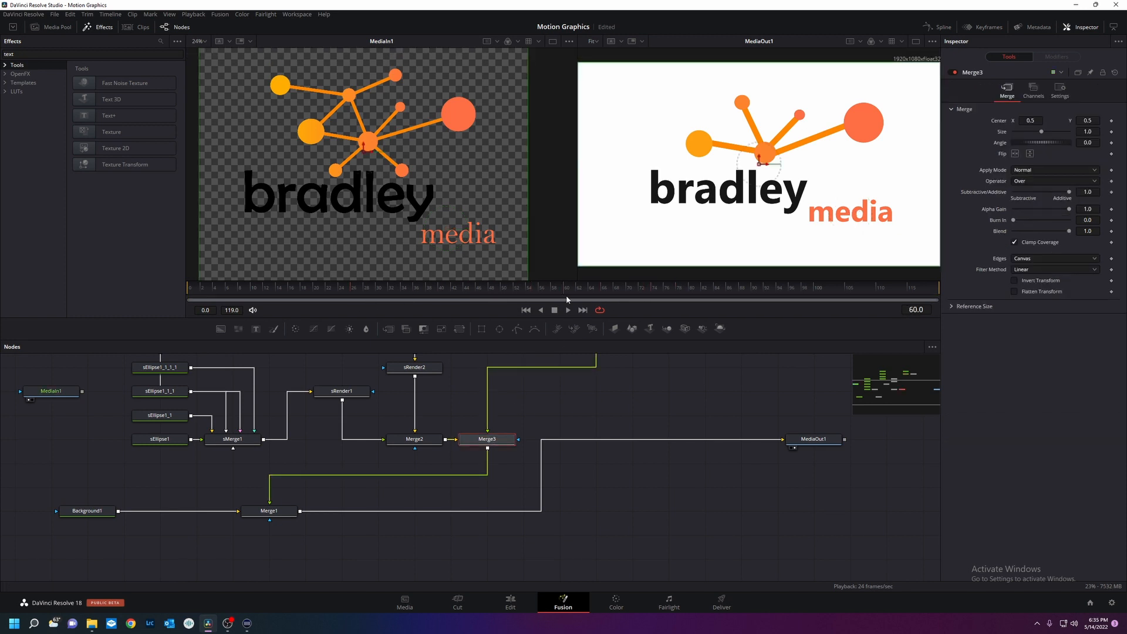
{"action": "left_click_drag", "start_coordinate": [379, 299], "coordinate": [351, 298]}
{"action": "scroll", "coordinate": [545, 397], "scroll_direction": "down", "scroll_amount": 4}
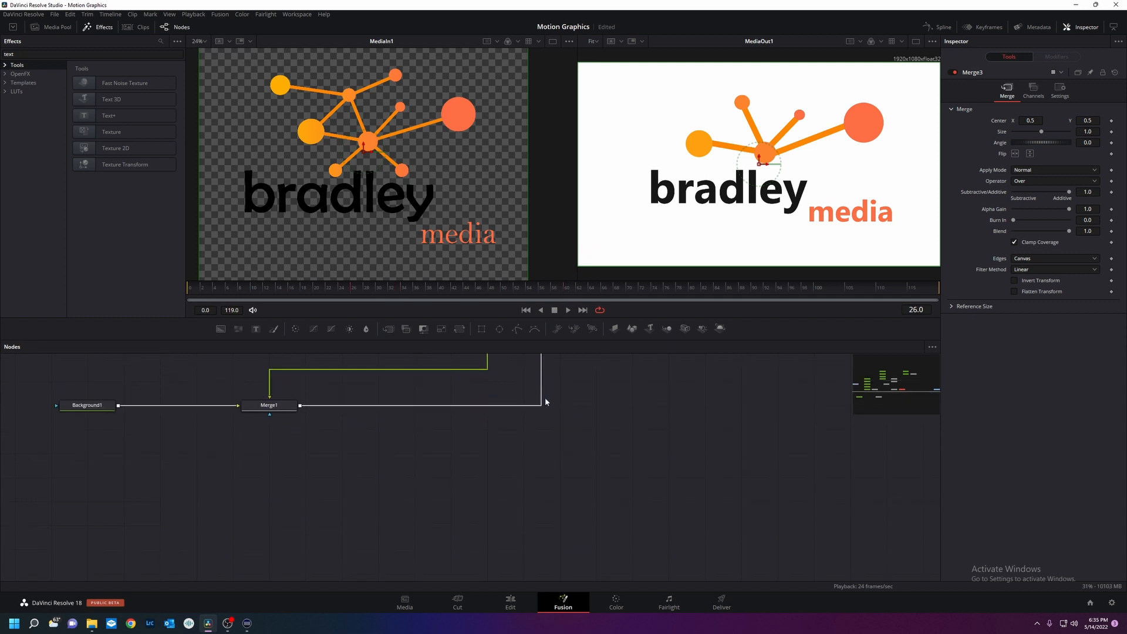
{"action": "scroll", "coordinate": [554, 398], "scroll_direction": "up", "scroll_amount": 5}
{"action": "scroll", "coordinate": [565, 398], "scroll_direction": "up", "scroll_amount": 3}
{"action": "scroll", "coordinate": [588, 394], "scroll_direction": "down", "scroll_amount": 3}
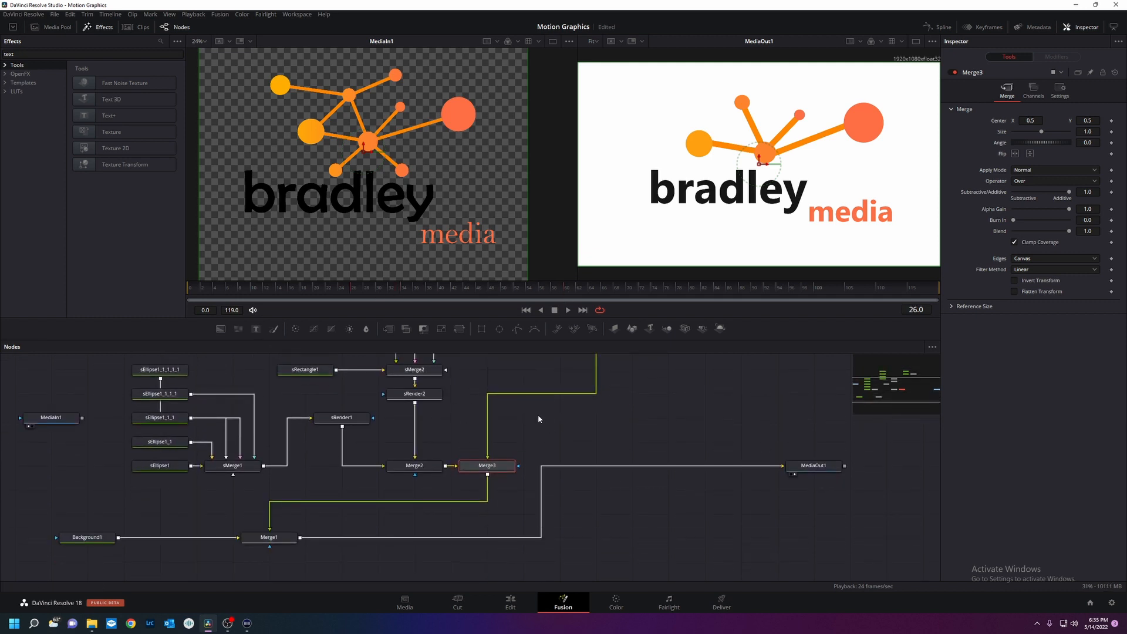
{"action": "key", "text": "shift+space"}
{"action": "type", "text": "drop"}
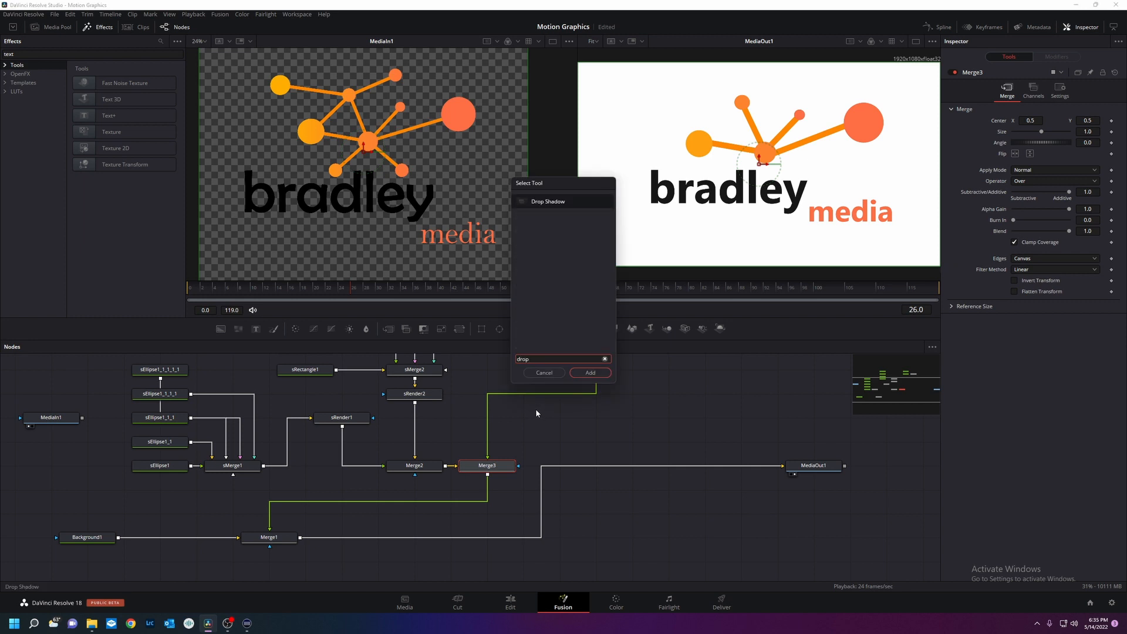
{"action": "key", "text": "Return"}
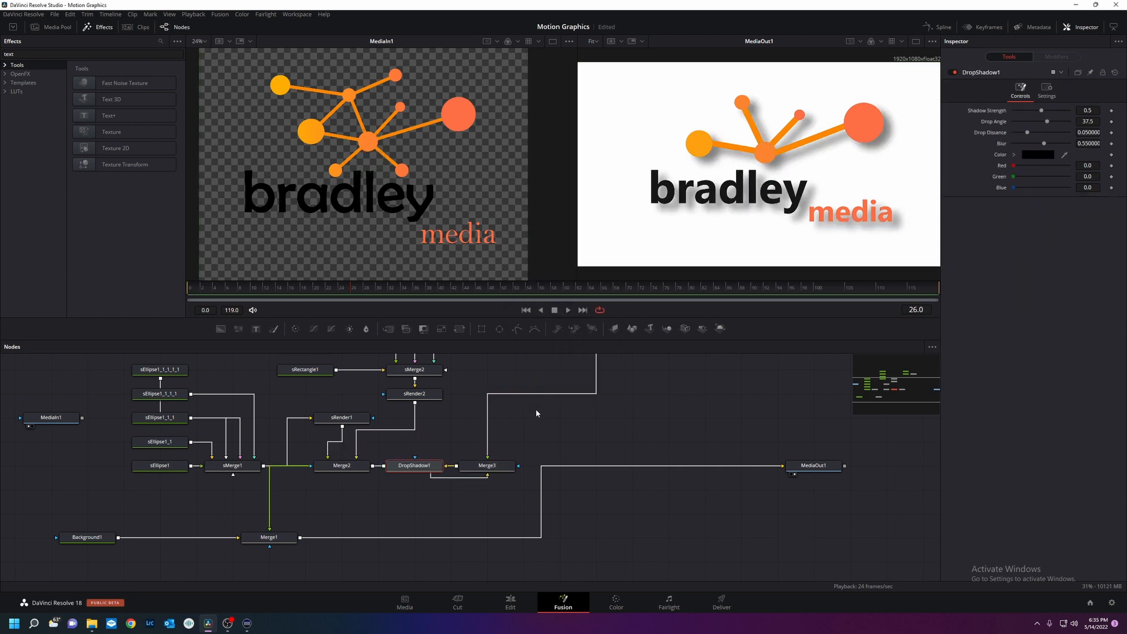
- Untangle the node graph by moving Merge2 below its row and DropShadow1 beneath the Merge2–Merge3 connection
{"action": "left_click_drag", "start_coordinate": [343, 464], "coordinate": [339, 490]}
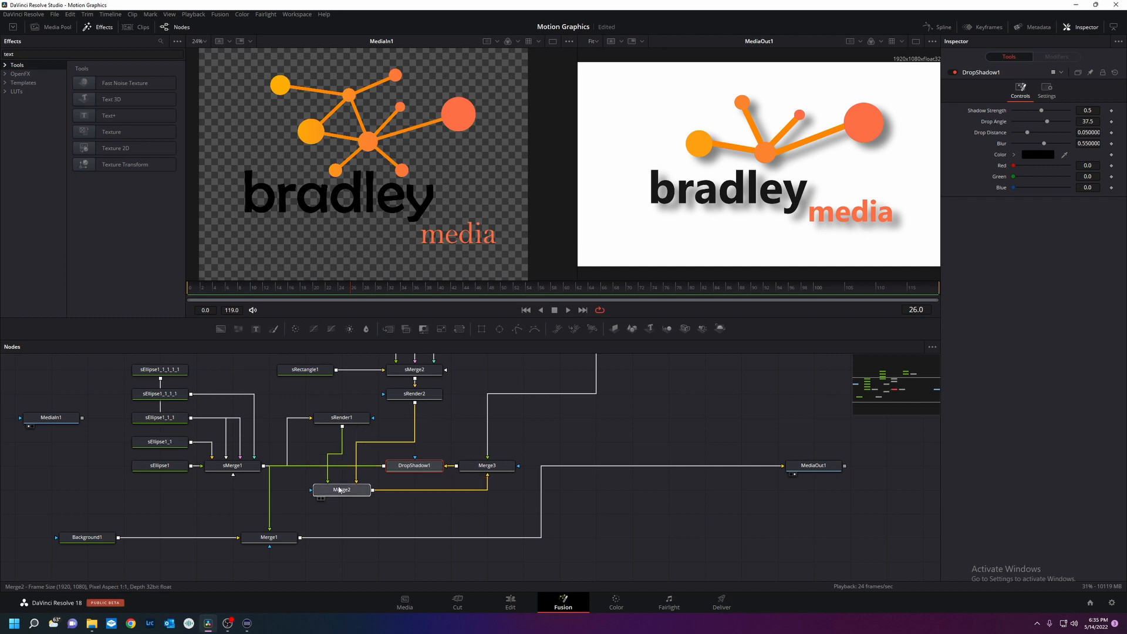
{"action": "left_click_drag", "start_coordinate": [400, 468], "coordinate": [406, 517]}
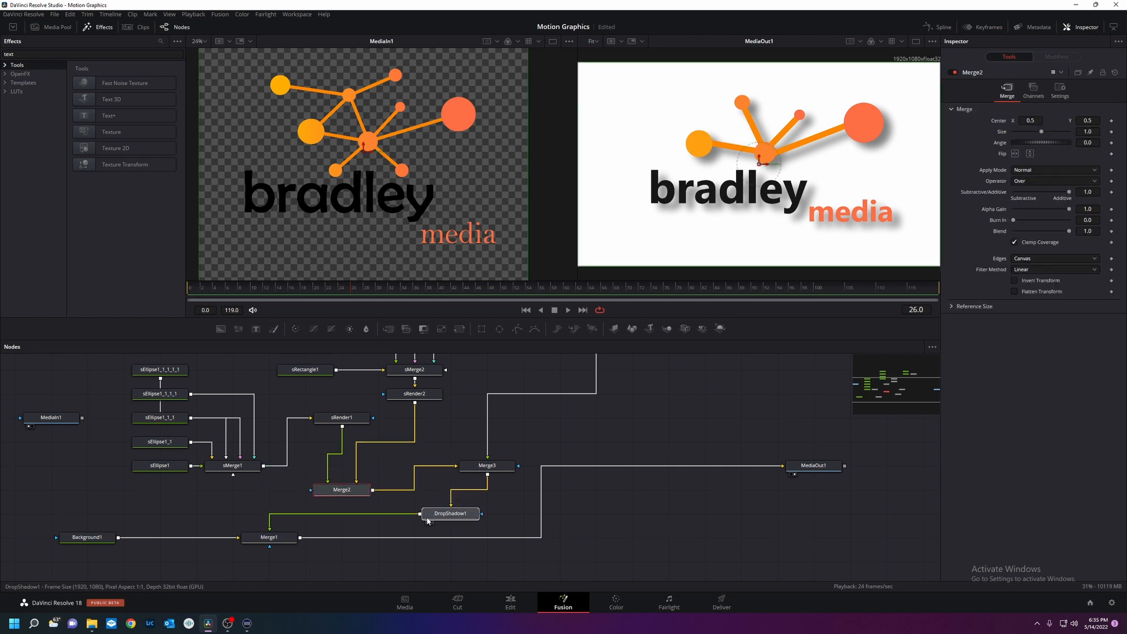
{"action": "left_click", "coordinate": [486, 465]}
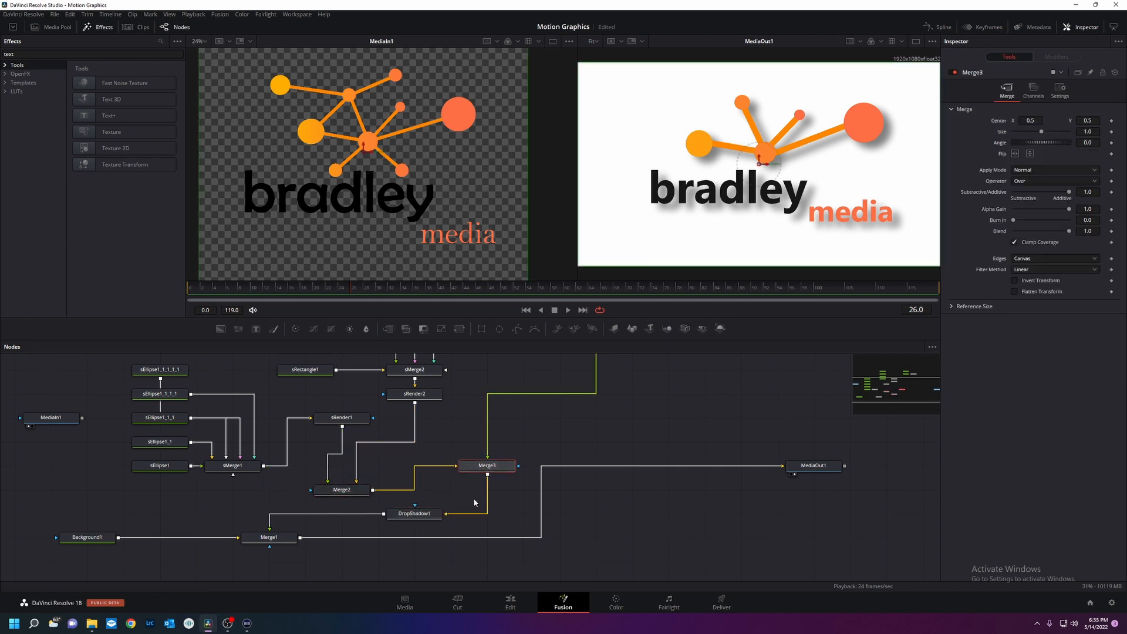
{"action": "left_click", "coordinate": [403, 515]}
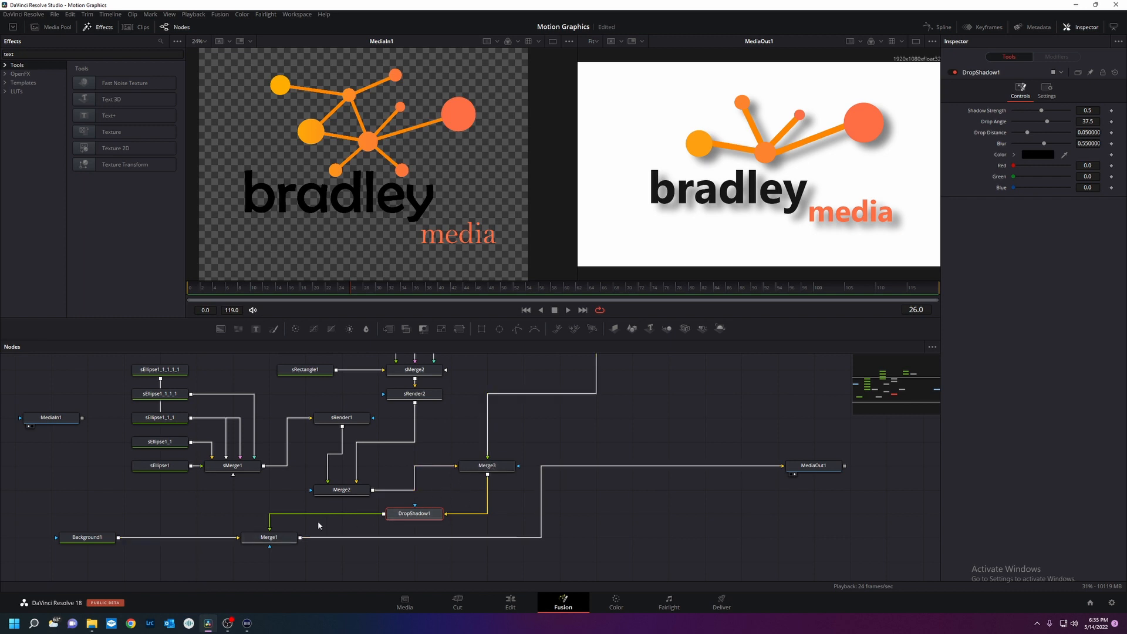
- Shift DropShadow1 and Merge1 to the right in the node graph to make room after Background1
{"action": "scroll", "coordinate": [352, 446], "scroll_direction": "up", "scroll_amount": 2}
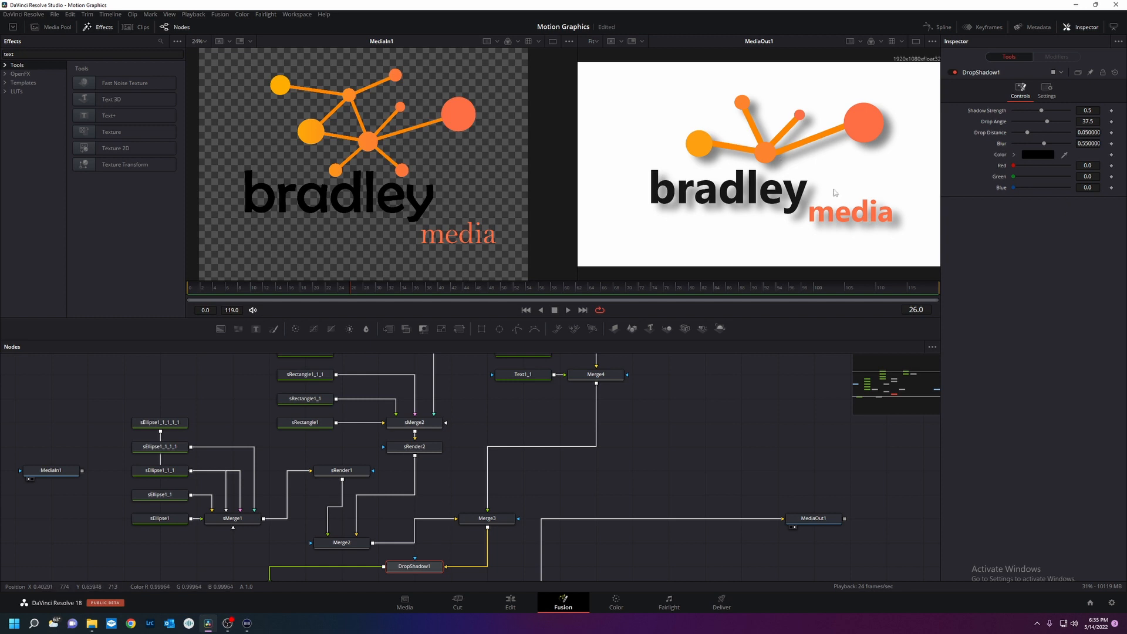
{"action": "scroll", "coordinate": [565, 478], "scroll_direction": "down", "scroll_amount": 3}
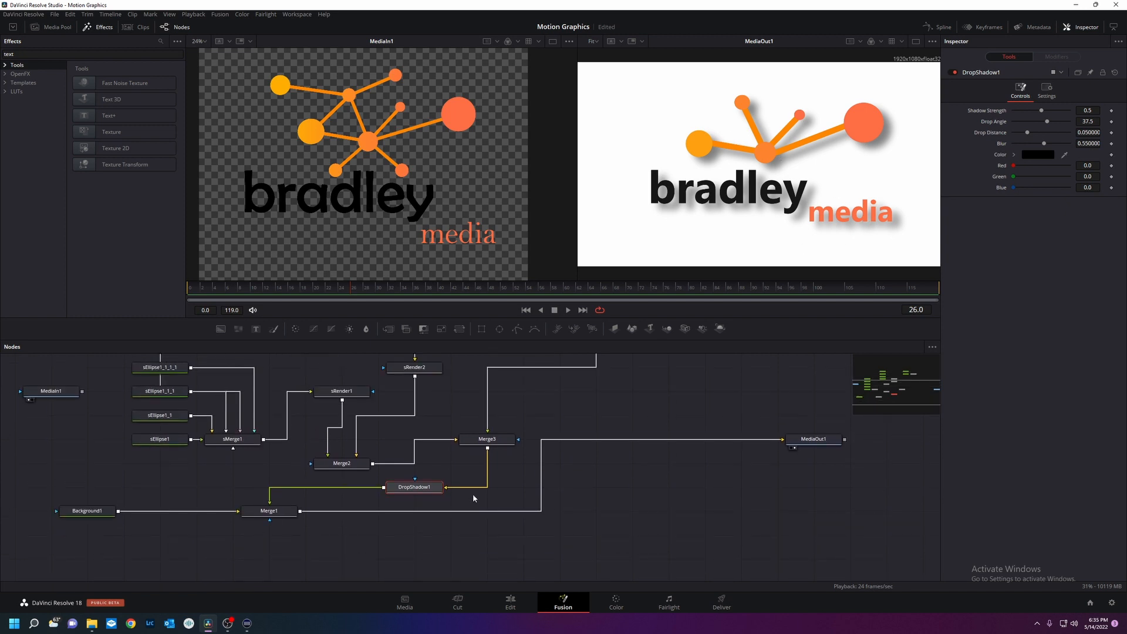
{"action": "left_click_drag", "start_coordinate": [435, 488], "coordinate": [471, 487]}
{"action": "left_click_drag", "start_coordinate": [268, 519], "coordinate": [320, 517]}
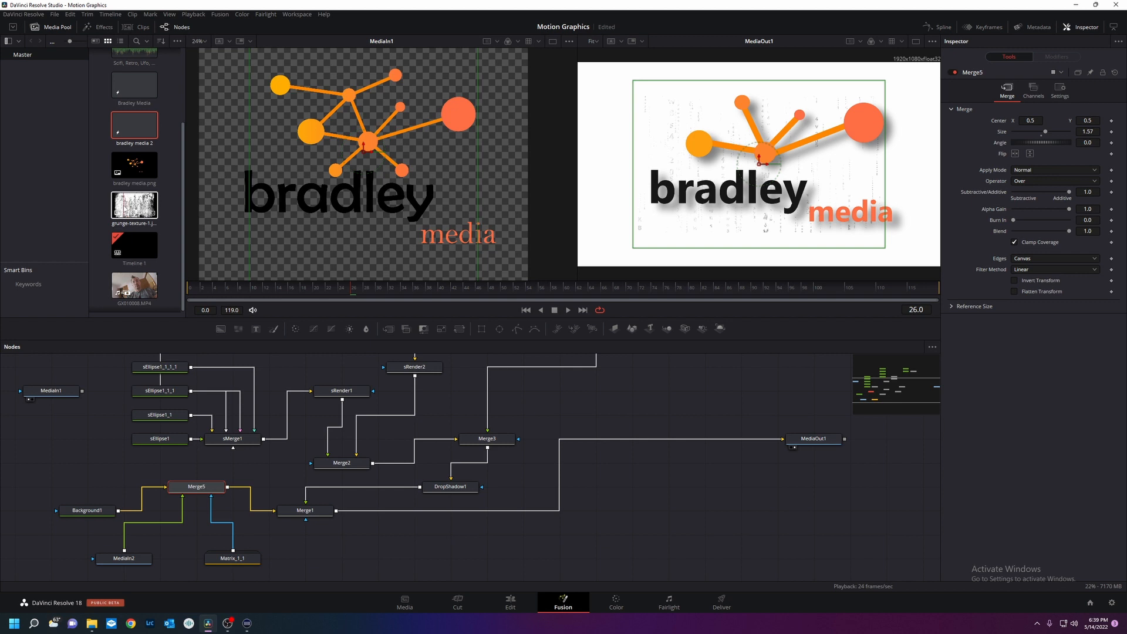
- View the MediaIn2 grunge texture on its own and zoom in to examine it
{"action": "left_click", "coordinate": [130, 560]}
{"action": "key", "text": "1"}
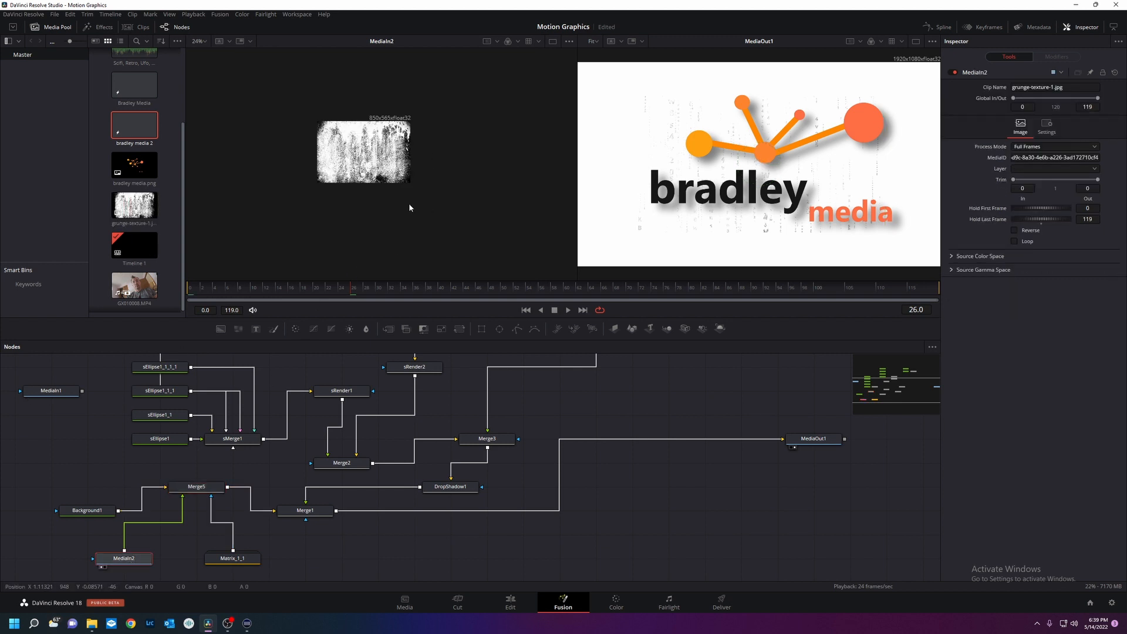
{"action": "scroll", "coordinate": [376, 162], "scroll_direction": "up", "scroll_amount": 3}
{"action": "scroll", "coordinate": [378, 183], "scroll_direction": "down", "scroll_amount": 2}
{"action": "scroll", "coordinate": [377, 180], "scroll_direction": "up", "scroll_amount": 5}
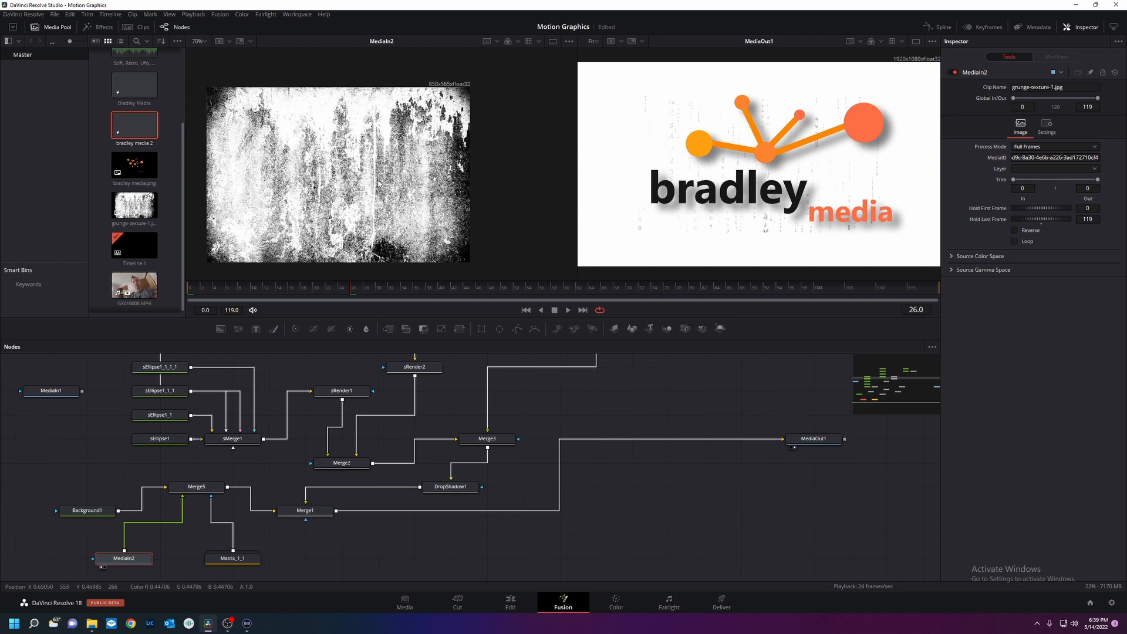
{"action": "scroll", "coordinate": [377, 181], "scroll_direction": "down", "scroll_amount": 2}
- Move Matrix_1_1 closer to MediaIn2 and shift Background1 further left in the node graph
{"action": "left_click_drag", "start_coordinate": [253, 563], "coordinate": [218, 565]}
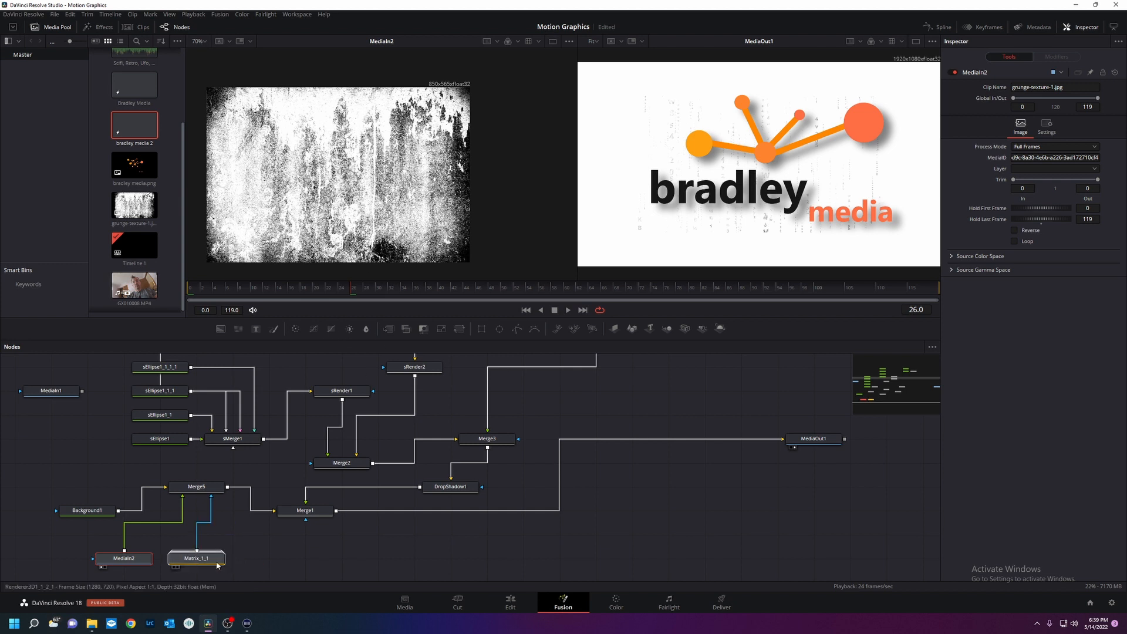
{"action": "left_click", "coordinate": [212, 565]}
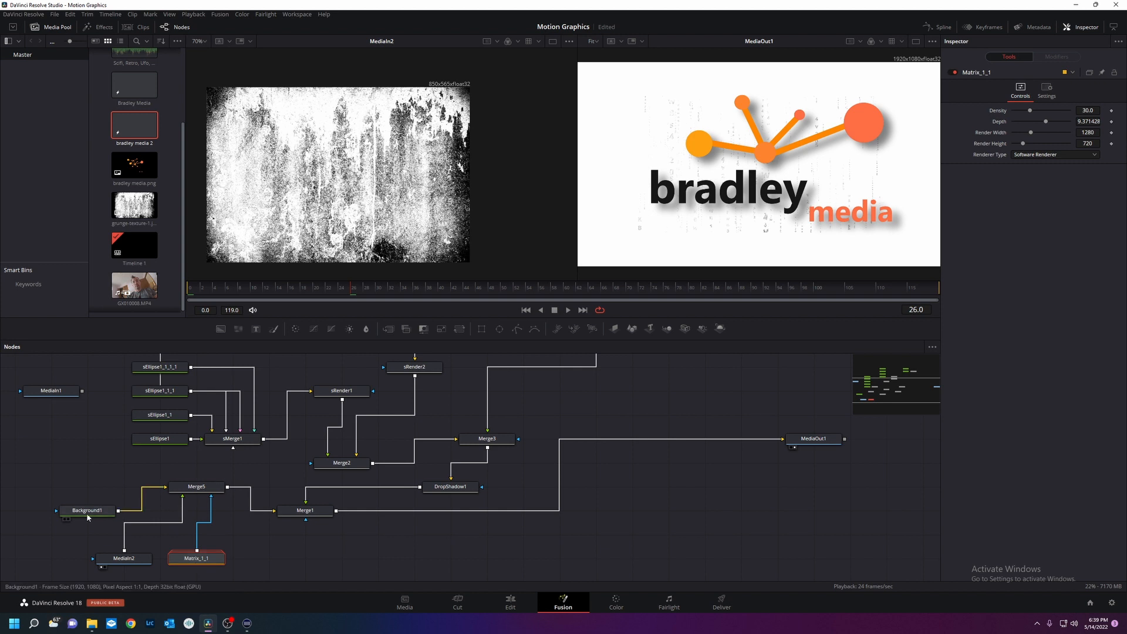
{"action": "left_click_drag", "start_coordinate": [88, 516], "coordinate": [52, 517]}
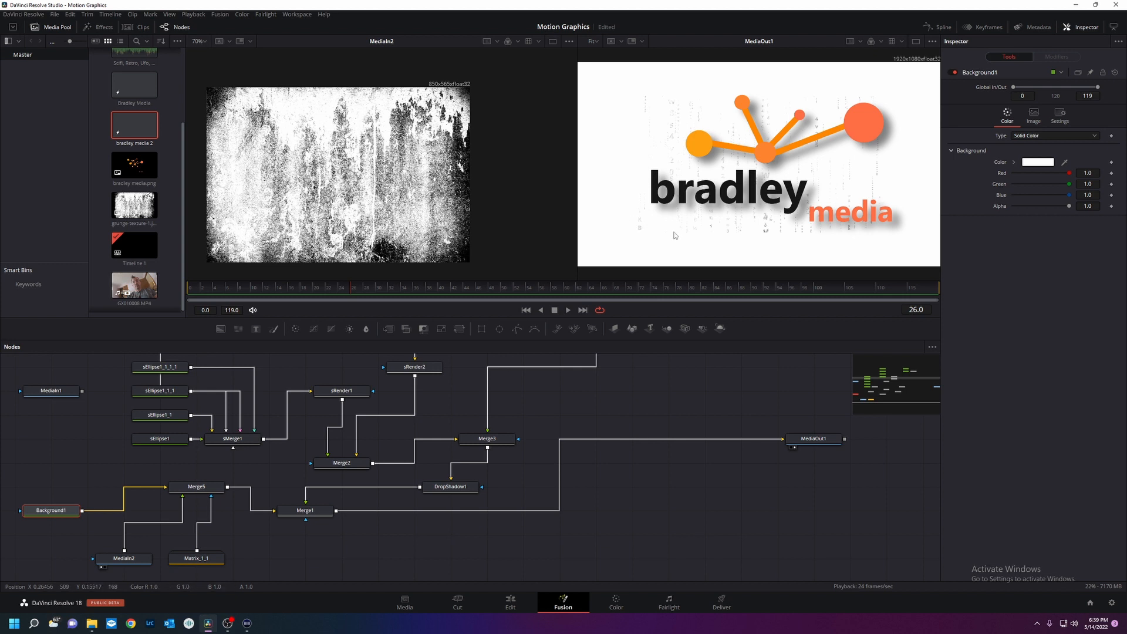
- Increase the Size of Merge5 to enlarge the textured matrix over the white background
{"action": "left_click", "coordinate": [197, 487]}
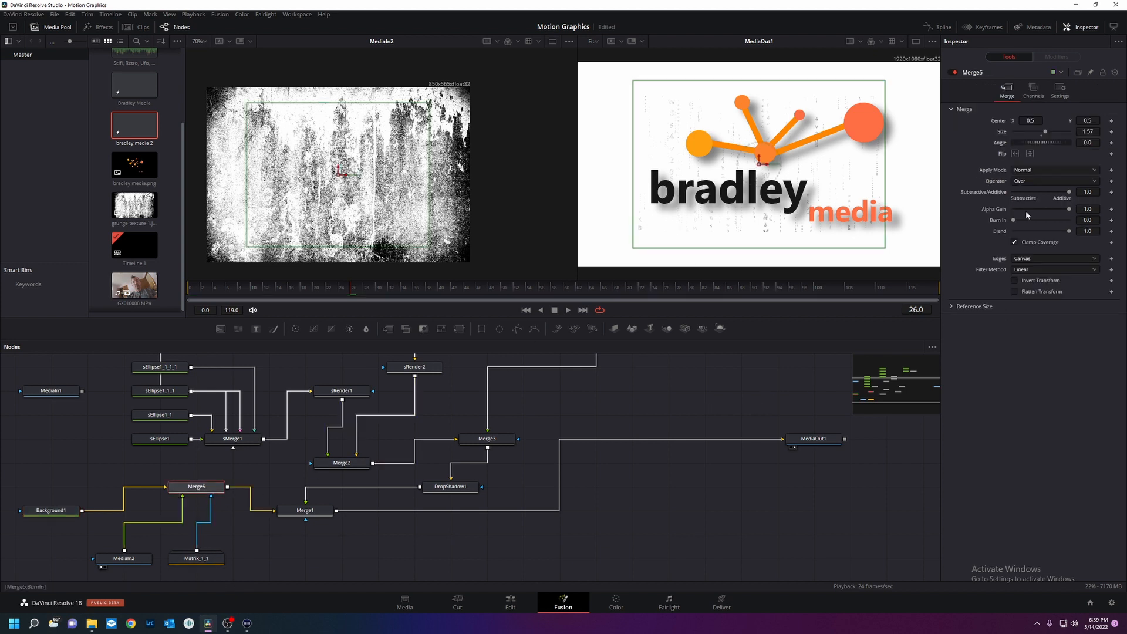
{"action": "left_click_drag", "start_coordinate": [1048, 133], "coordinate": [1052, 133]}
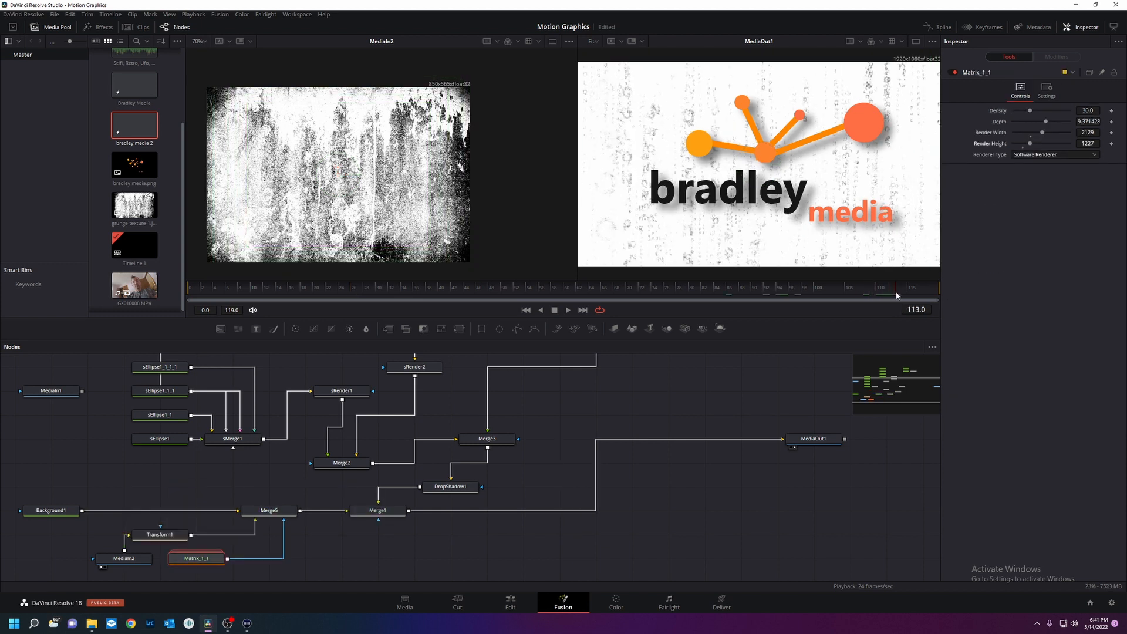
- Scrub back through the composition from frame 113 to frame 2 to review the animated matrix background
{"action": "left_click_drag", "start_coordinate": [896, 292], "coordinate": [629, 274]}
{"action": "left_click_drag", "start_coordinate": [431, 270], "coordinate": [203, 290]}
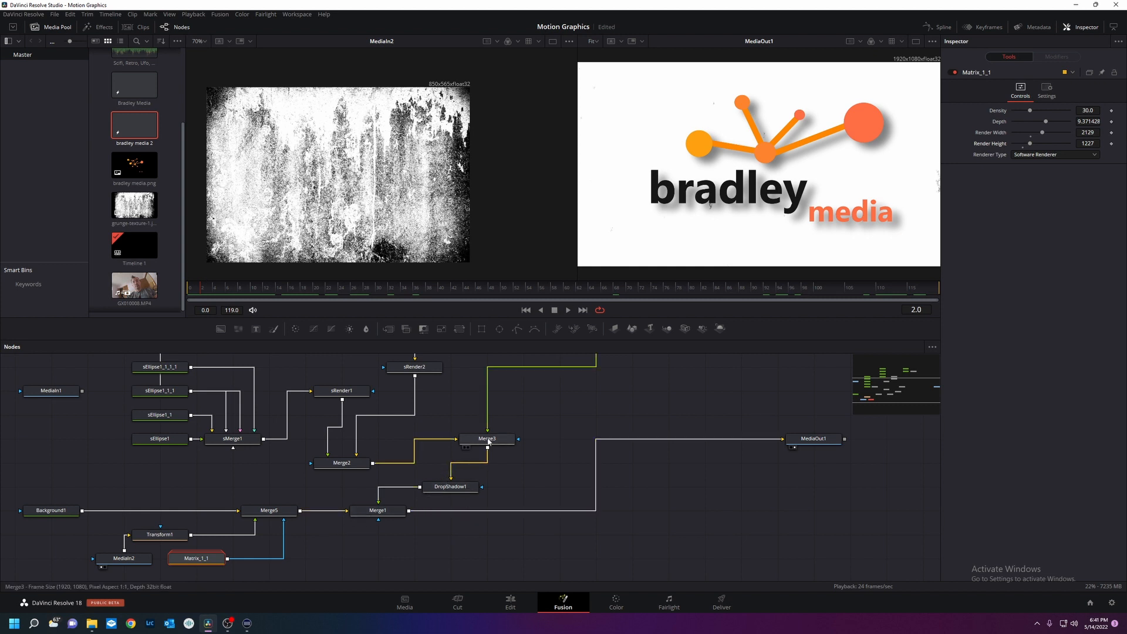
- Keyframe the Size of Merge1 at 0 on frame 0, 1.13 on frame 6 and 1.0 on frame 8
{"action": "left_click", "coordinate": [381, 511]}
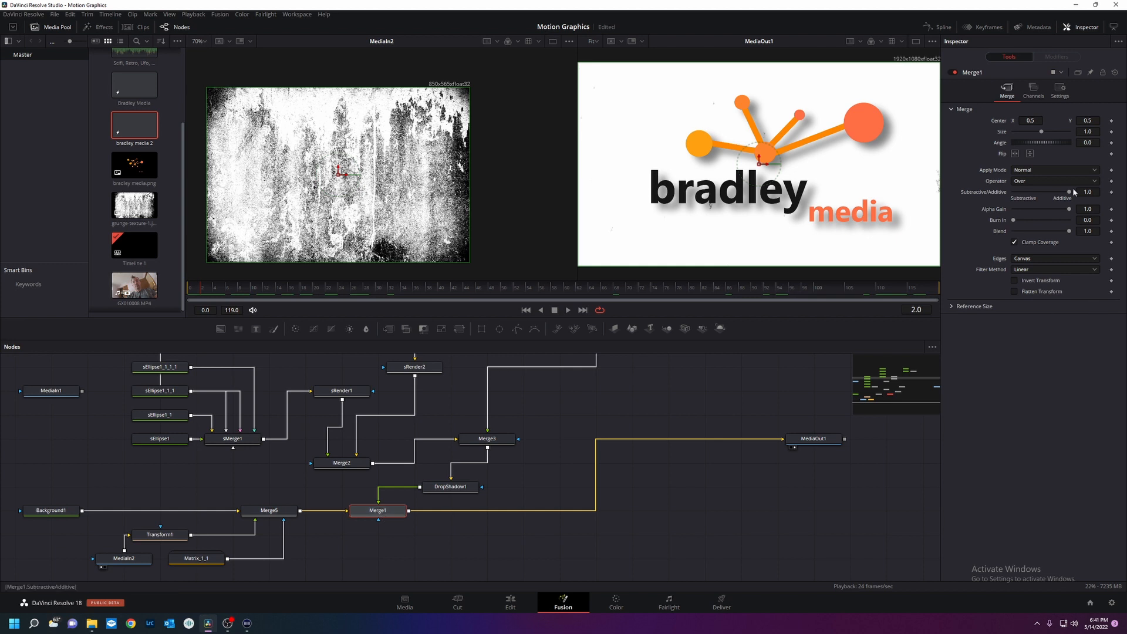
{"action": "mouse_move", "coordinate": [1041, 132]}
{"action": "left_mouse_down"}
{"action": "mouse_move", "coordinate": [1009, 133]}
{"action": "mouse_move", "coordinate": [1040, 135]}
{"action": "left_mouse_up"}
{"action": "left_click", "coordinate": [191, 293]}
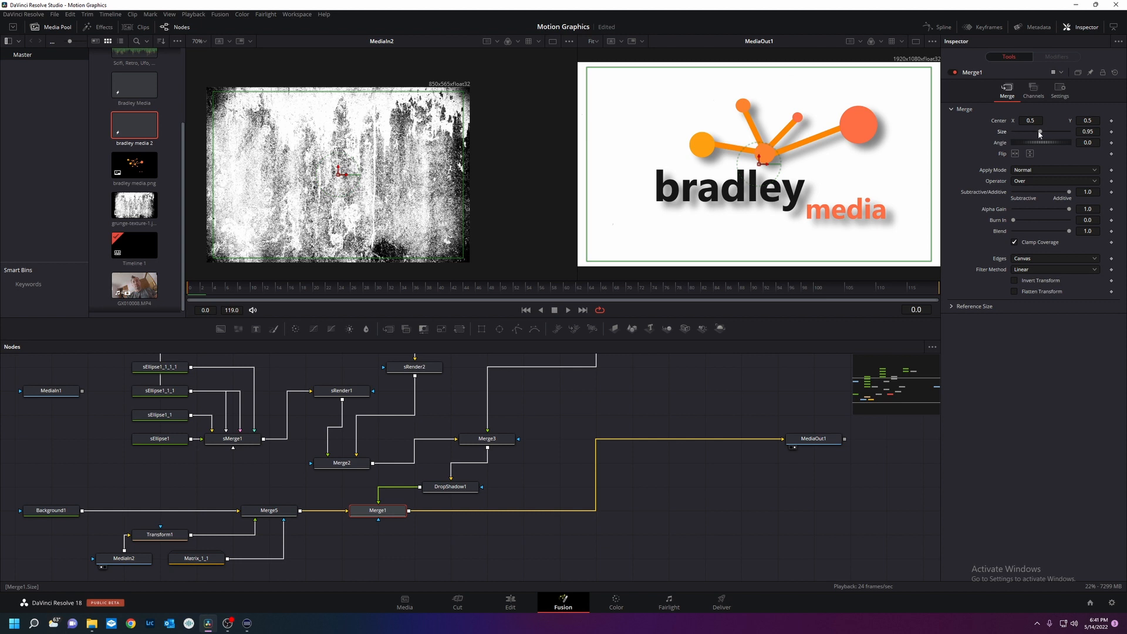
{"action": "left_click_drag", "start_coordinate": [1039, 134], "coordinate": [1018, 141]}
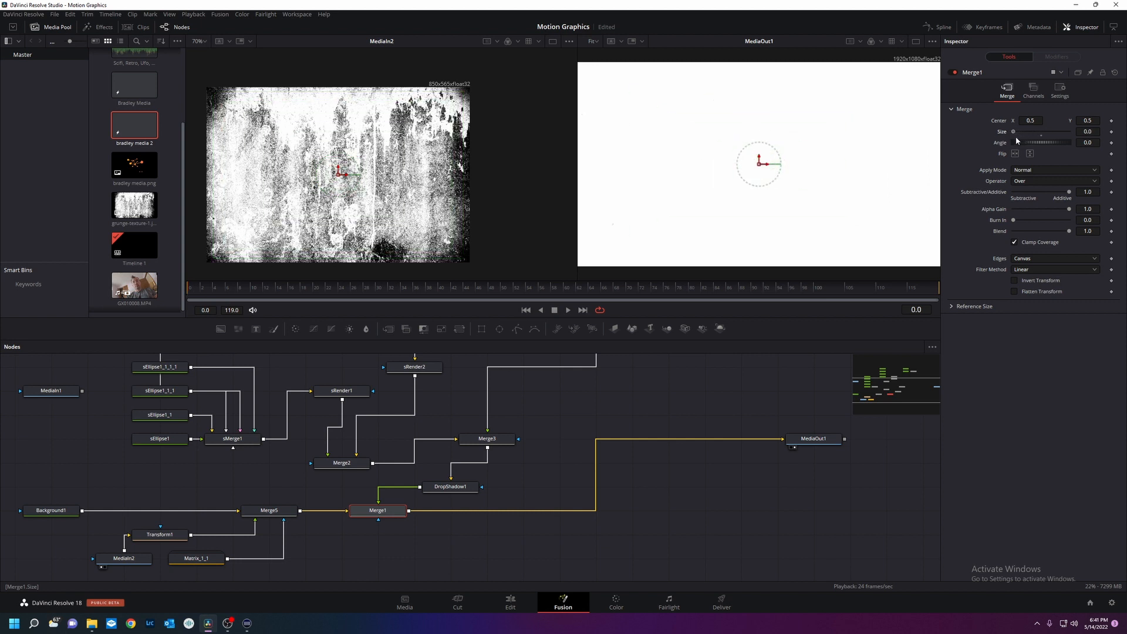
{"action": "left_click", "coordinate": [1111, 131]}
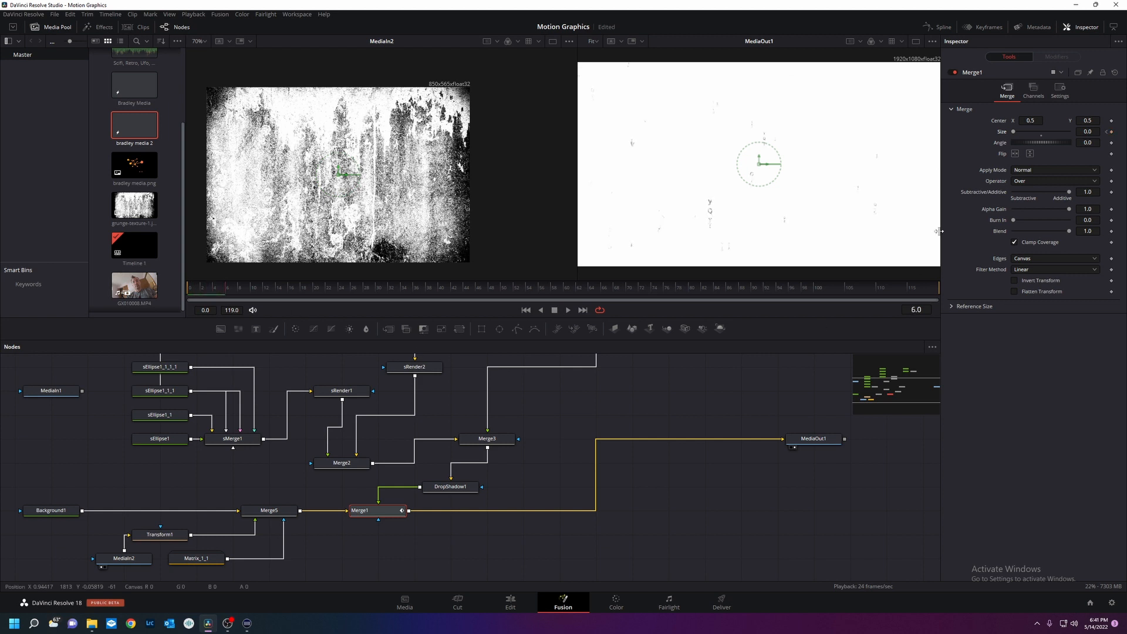
{"action": "left_click_drag", "start_coordinate": [1013, 131], "coordinate": [1043, 135]}
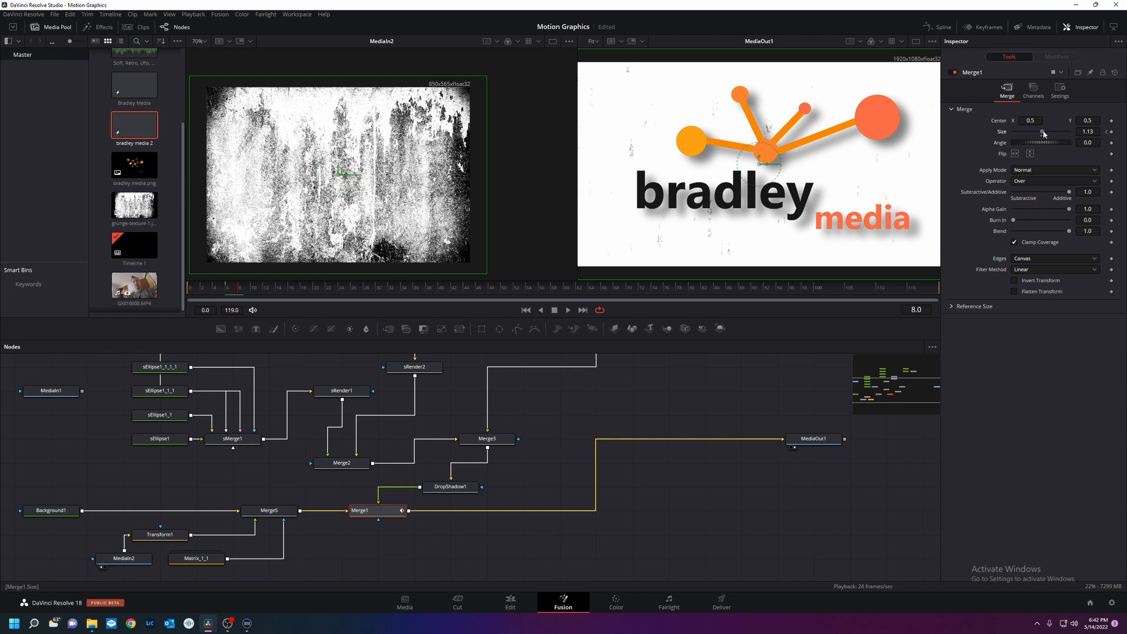
{"action": "left_click_drag", "start_coordinate": [1043, 132], "coordinate": [1041, 133]}
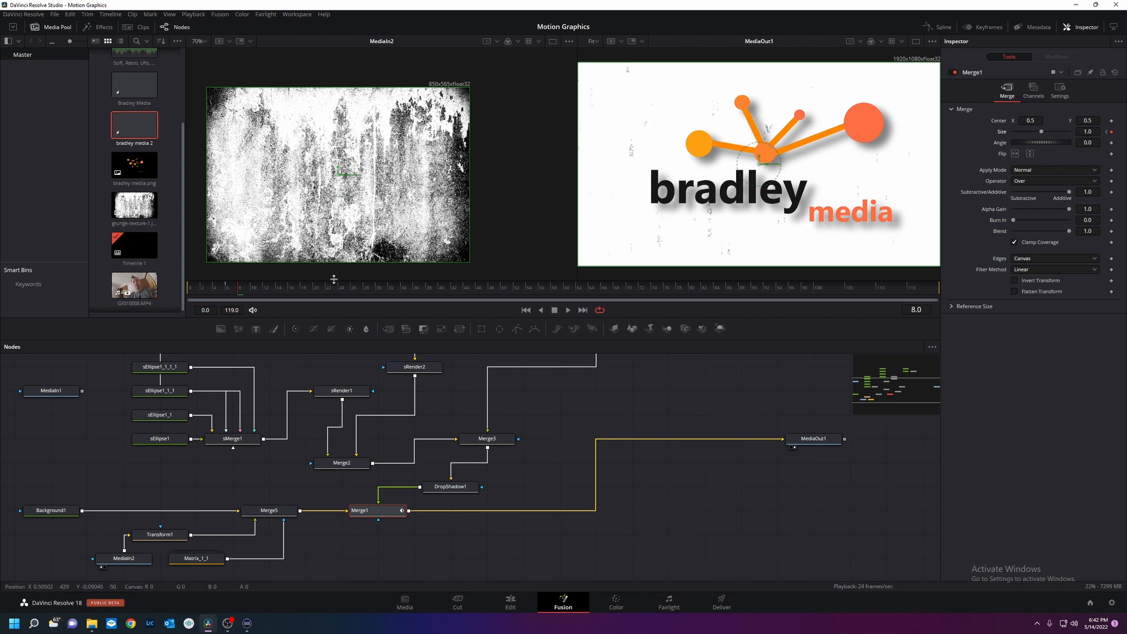
- Play and scrub the opening frames repeatedly to check the logo's pop-in scale animation
{"action": "key", "text": "space"}
{"action": "key", "text": "space"}
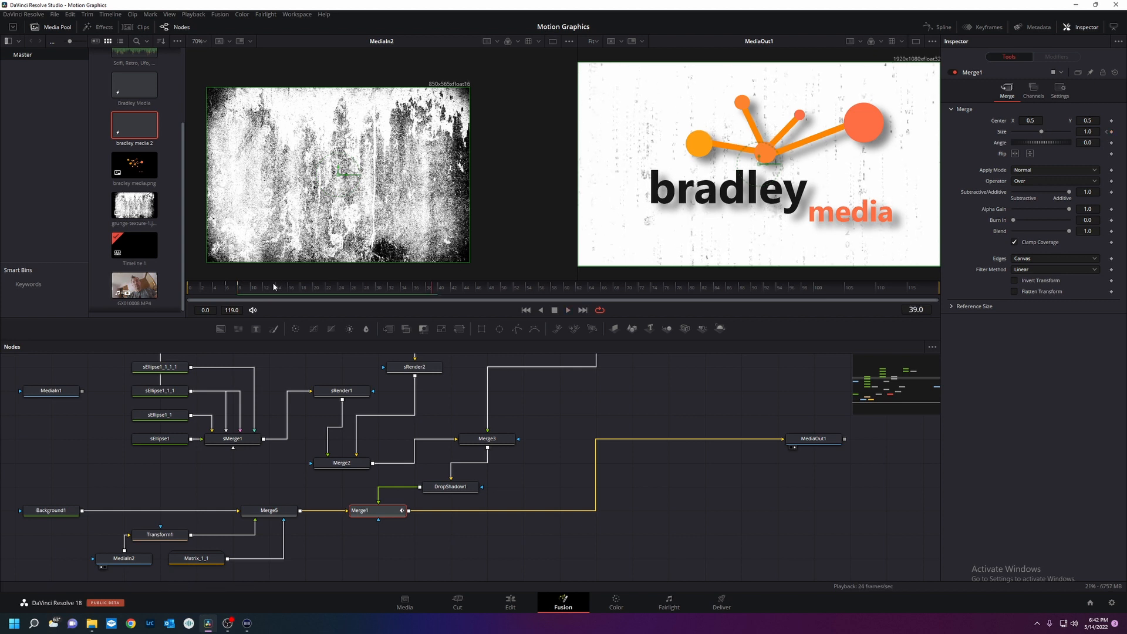
{"action": "left_click", "coordinate": [188, 286]}
{"action": "key", "text": "space"}
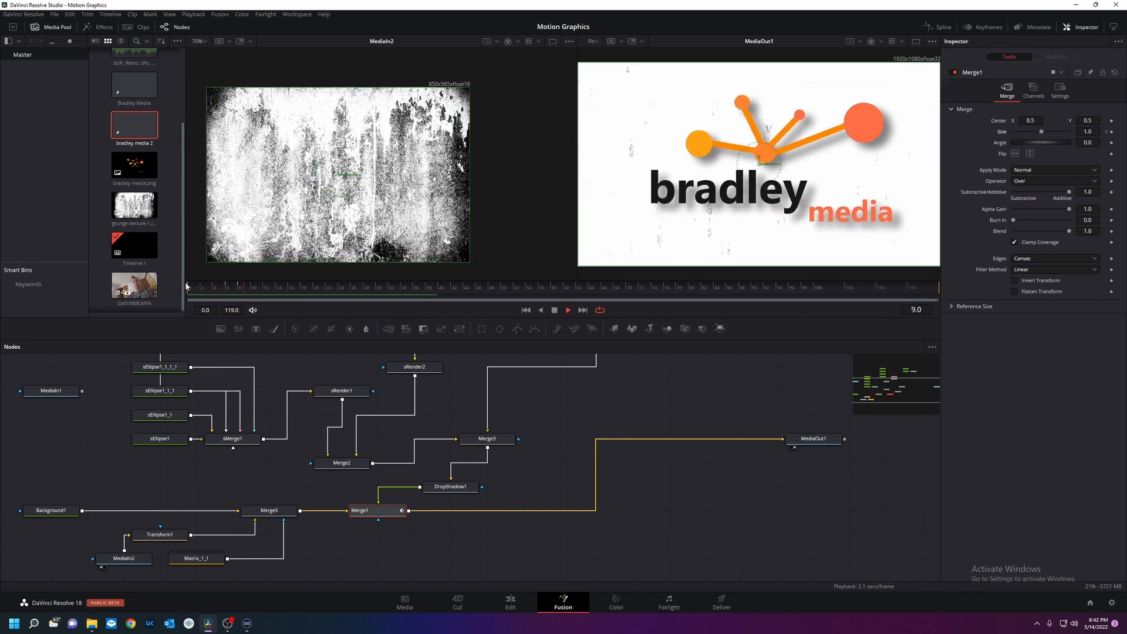
{"action": "key", "text": "space"}
{"action": "left_click_drag", "start_coordinate": [191, 290], "coordinate": [267, 287]}
{"action": "key", "text": "space"}
{"action": "key", "text": "space"}
{"action": "left_click_drag", "start_coordinate": [220, 290], "coordinate": [178, 286]}
{"action": "key", "text": "space"}
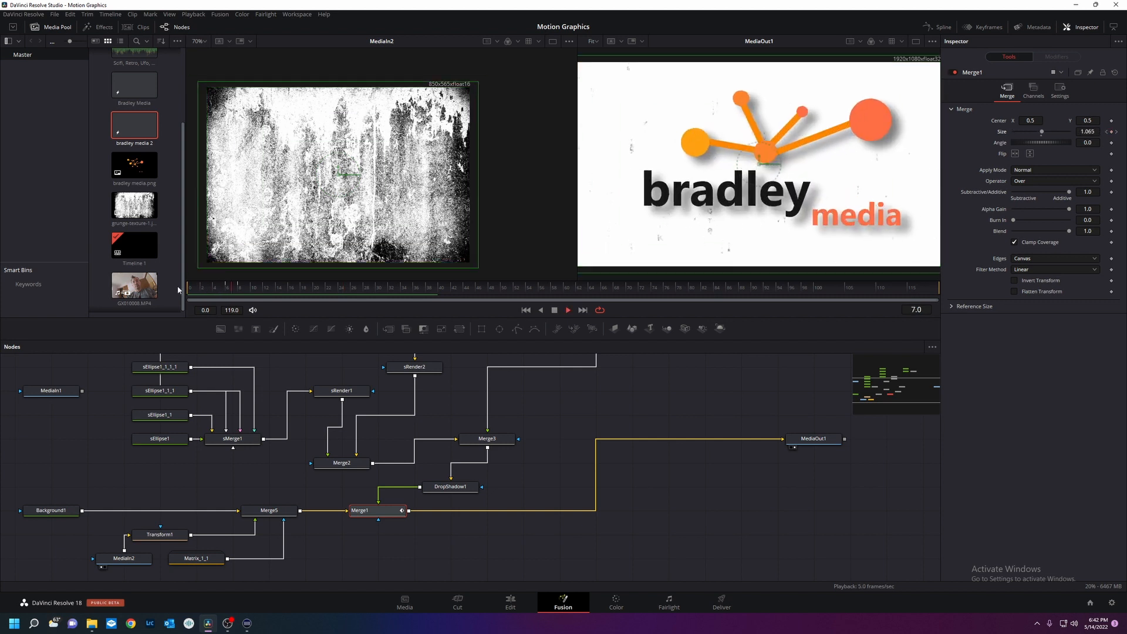
{"action": "key", "text": "space"}
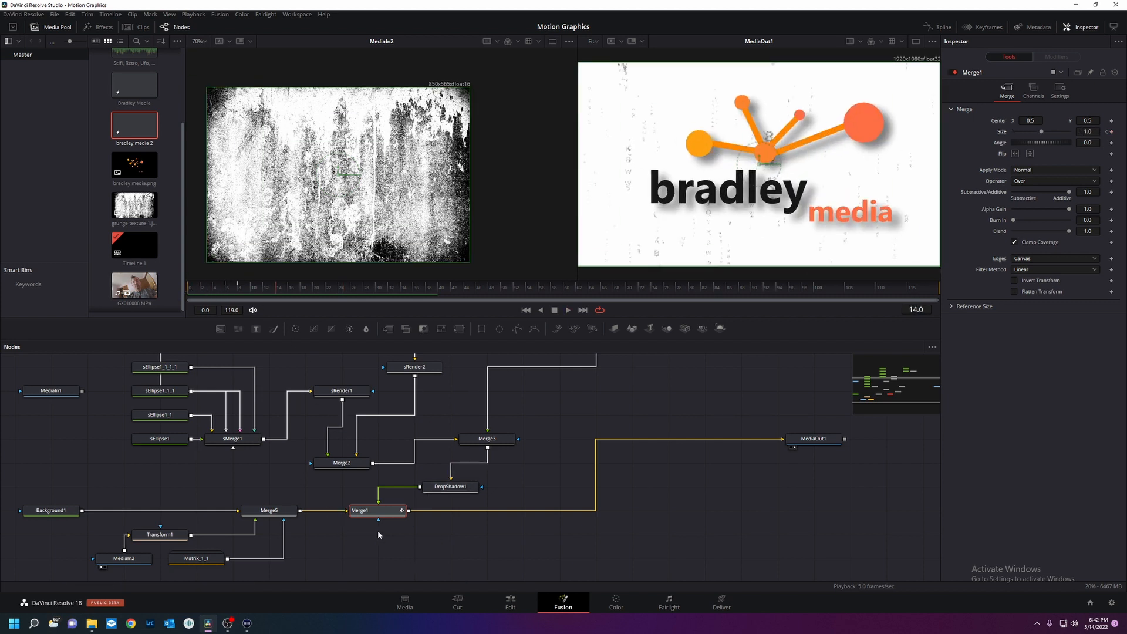
- Enable Motion Blur on Merge1 and raise its Quality and Shutter Angle while viewing frame 2
{"action": "left_click", "coordinate": [1060, 89]}
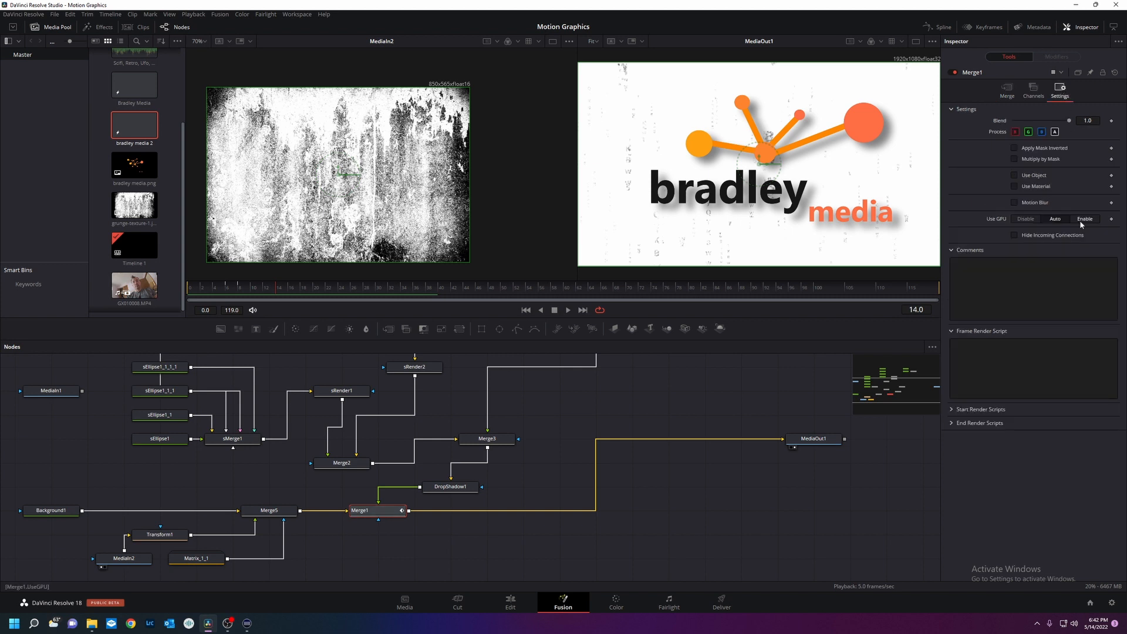
{"action": "left_click", "coordinate": [1013, 202]}
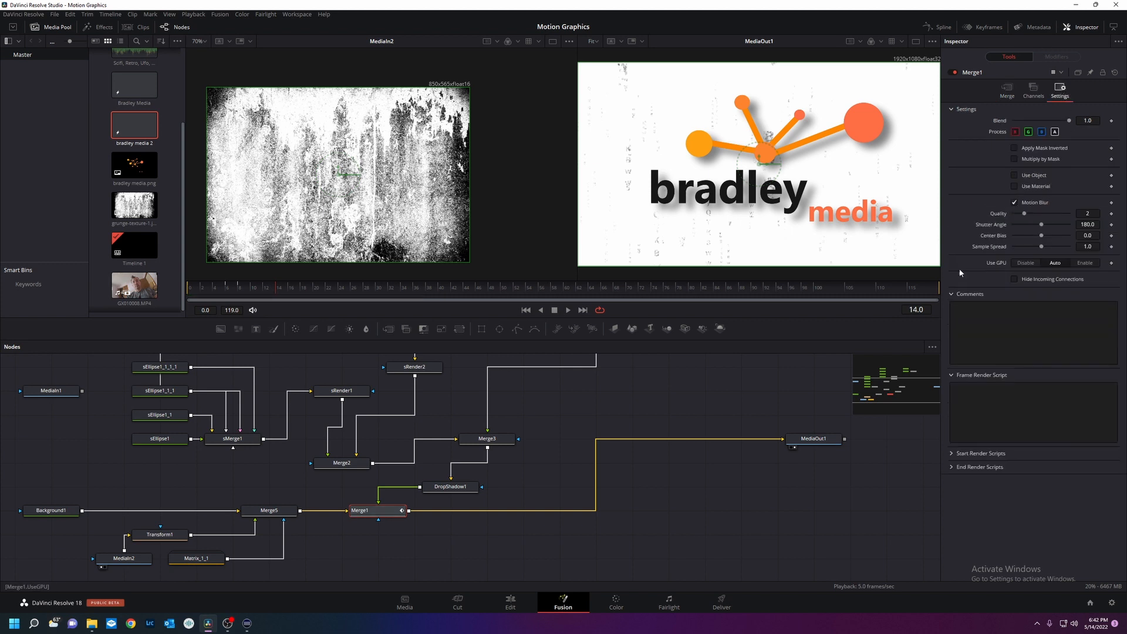
{"action": "left_click", "coordinate": [202, 290]}
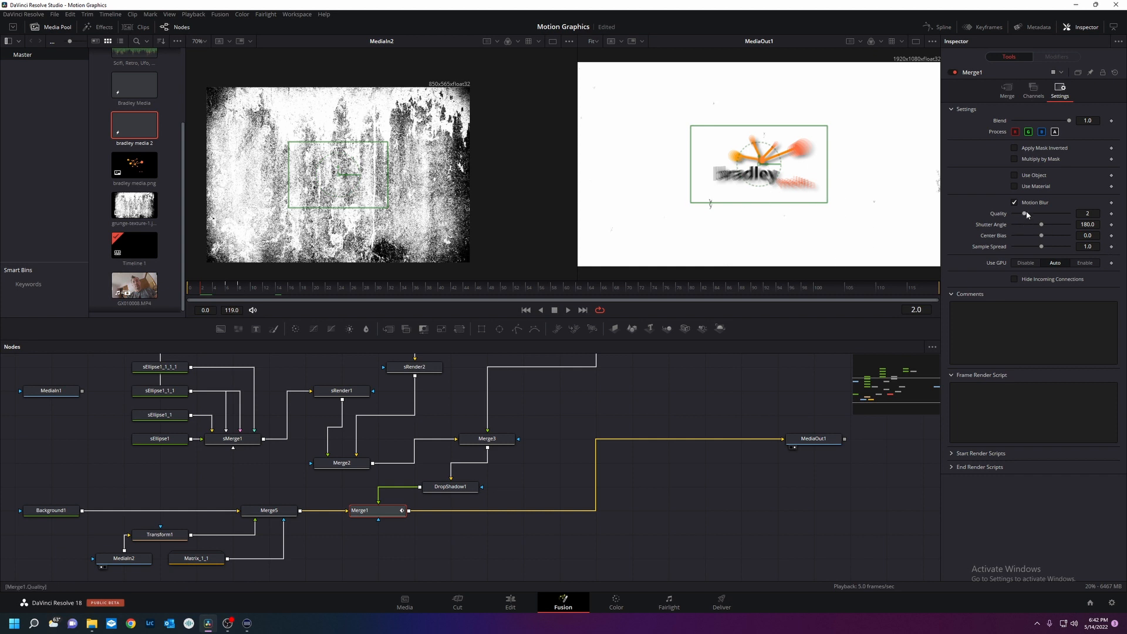
{"action": "left_click_drag", "start_coordinate": [1034, 216], "coordinate": [1044, 217]}
{"action": "left_click_drag", "start_coordinate": [1041, 227], "coordinate": [1045, 227]}
- Return to Merge1's merge controls and scrub through to frame 9 to review the blurred logo pop-in
{"action": "left_click", "coordinate": [1008, 91]}
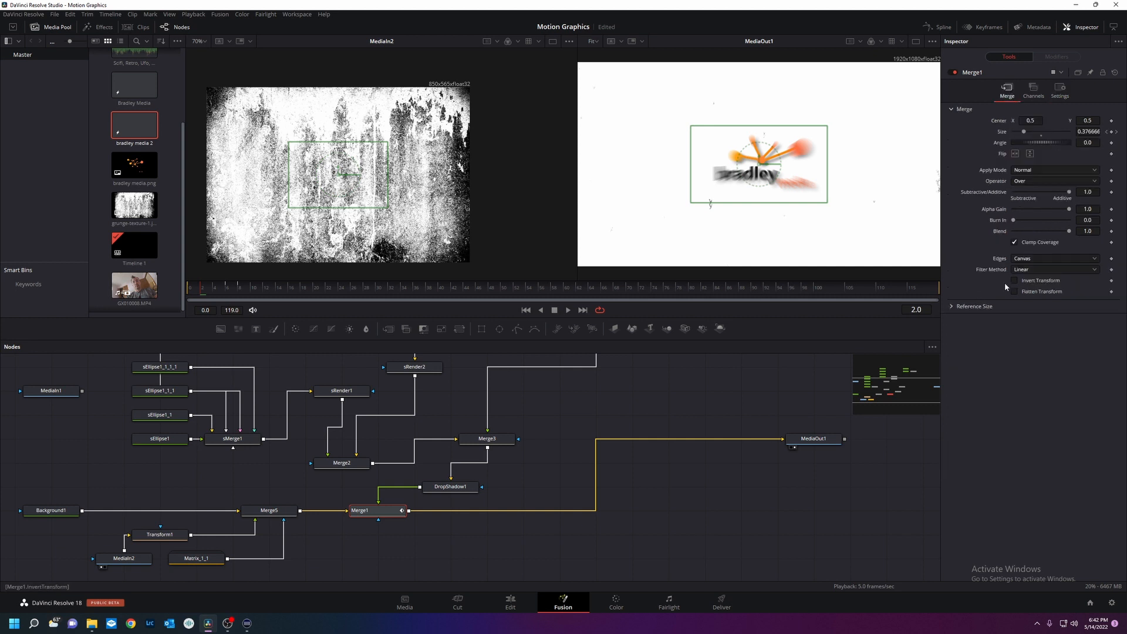
{"action": "left_click", "coordinate": [198, 289]}
{"action": "left_click", "coordinate": [233, 287]}
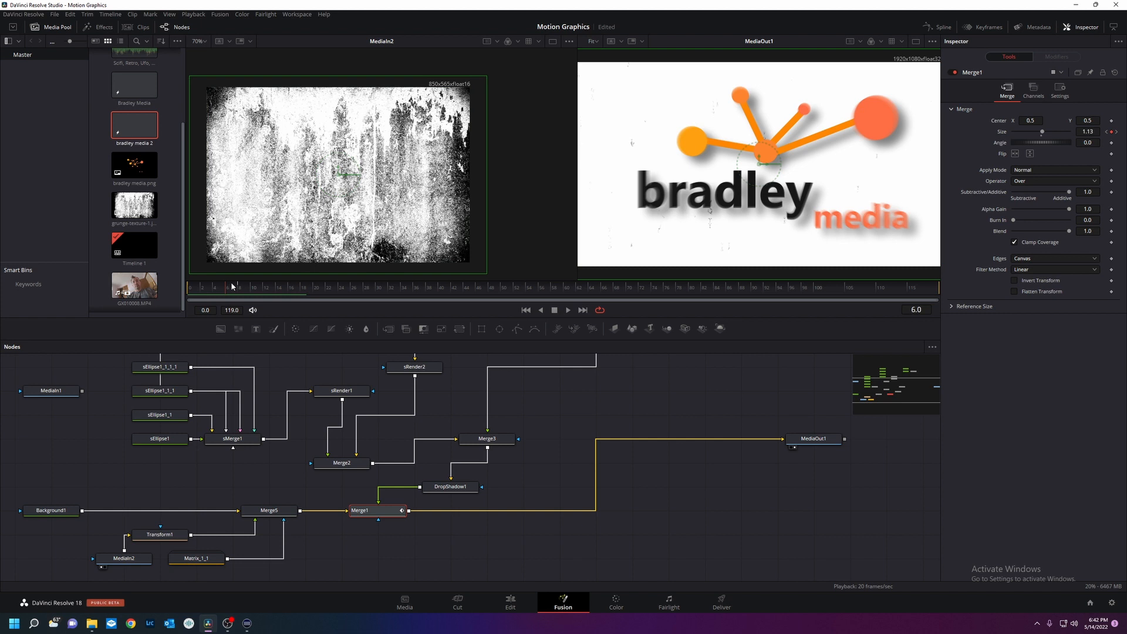
{"action": "mouse_move", "coordinate": [232, 286]}
{"action": "left_mouse_down"}
{"action": "mouse_move", "coordinate": [197, 289]}
{"action": "mouse_move", "coordinate": [256, 286]}
{"action": "mouse_move", "coordinate": [214, 279]}
{"action": "mouse_move", "coordinate": [246, 279]}
{"action": "left_mouse_up"}
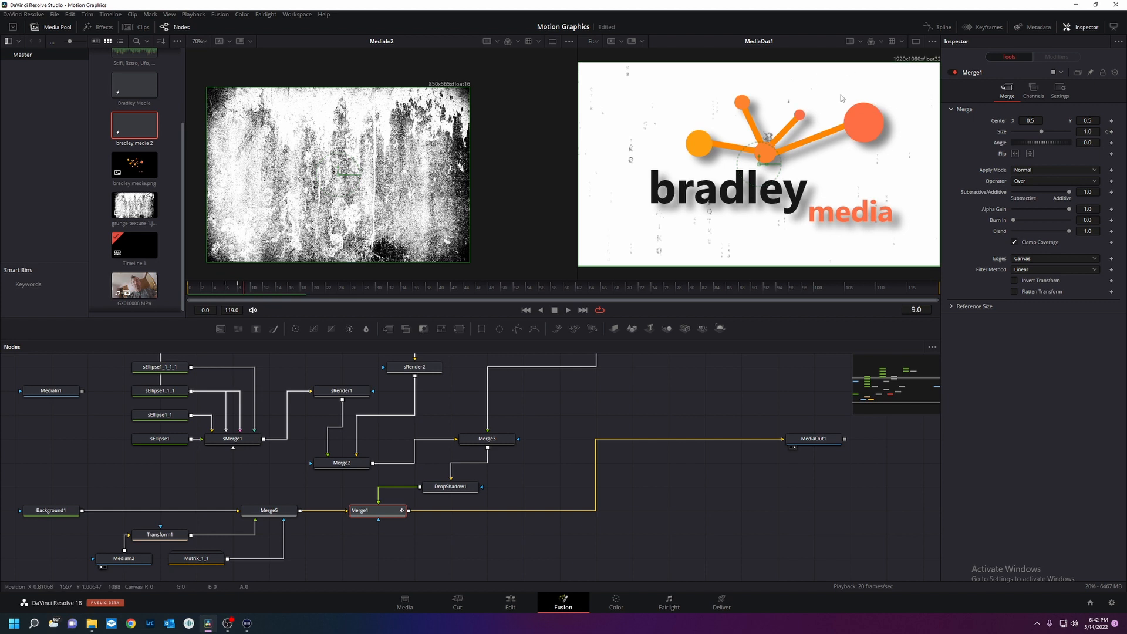
- Show Merge1's Size curve fitted in the Spline editor and smooth all of its keyframes
{"action": "left_click", "coordinate": [938, 27]}
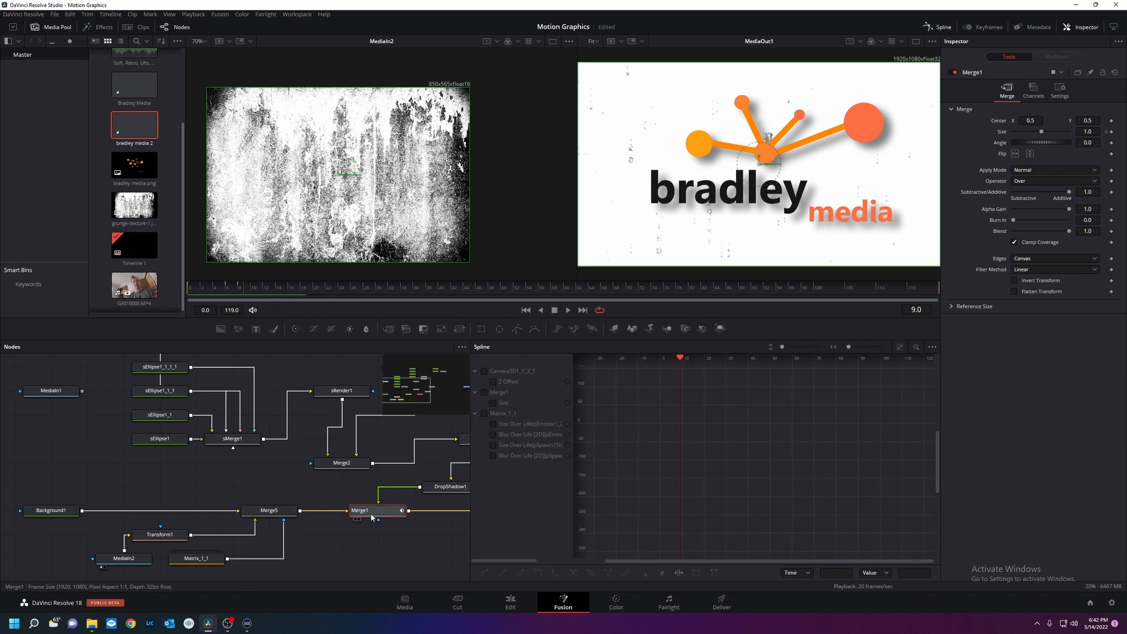
{"action": "left_click", "coordinate": [483, 392]}
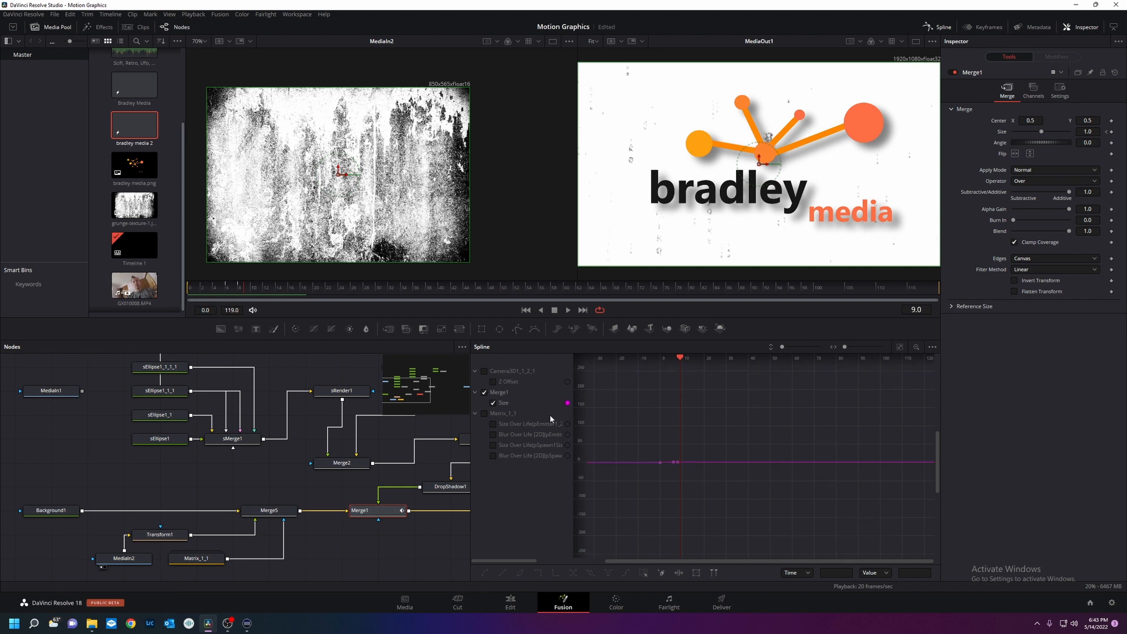
{"action": "left_click", "coordinate": [901, 348]}
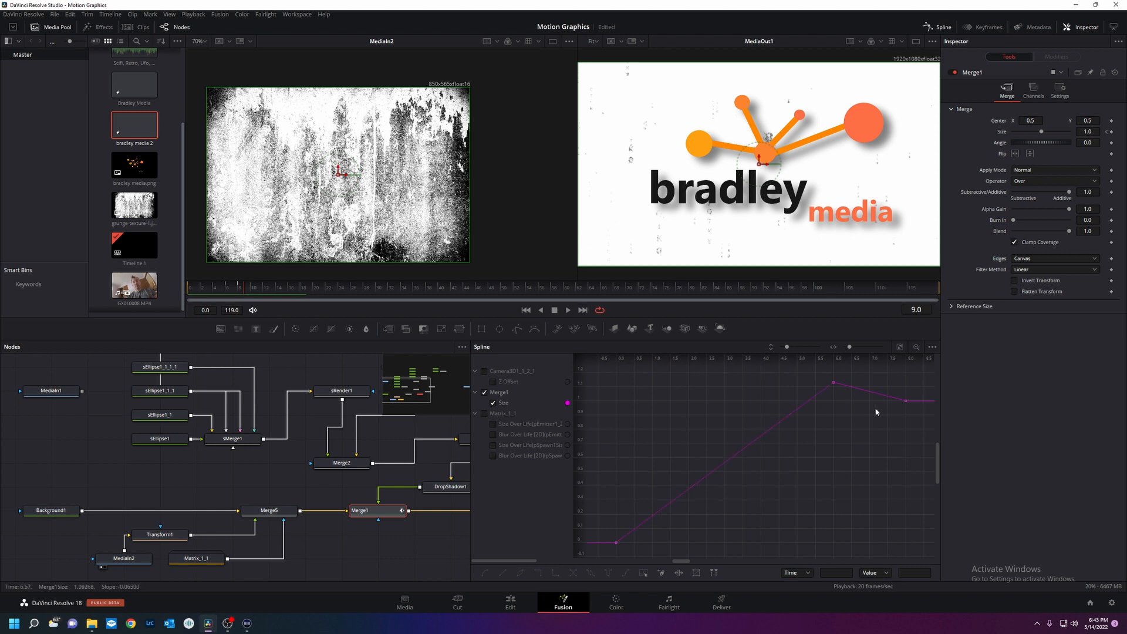
{"action": "left_click_drag", "start_coordinate": [611, 375], "coordinate": [904, 553]}
{"action": "key", "text": "shift+s"}
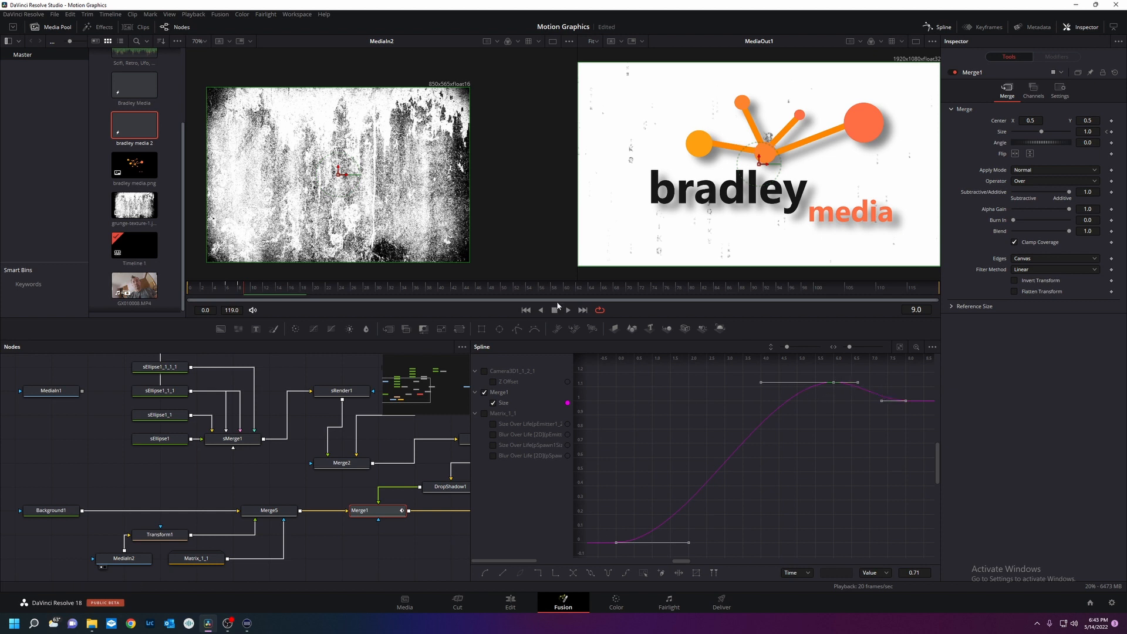
- Play back the smoothed logo animation from the start, close the Spline editor and replay it
{"action": "left_click_drag", "start_coordinate": [234, 291], "coordinate": [187, 291]}
{"action": "key", "text": "space"}
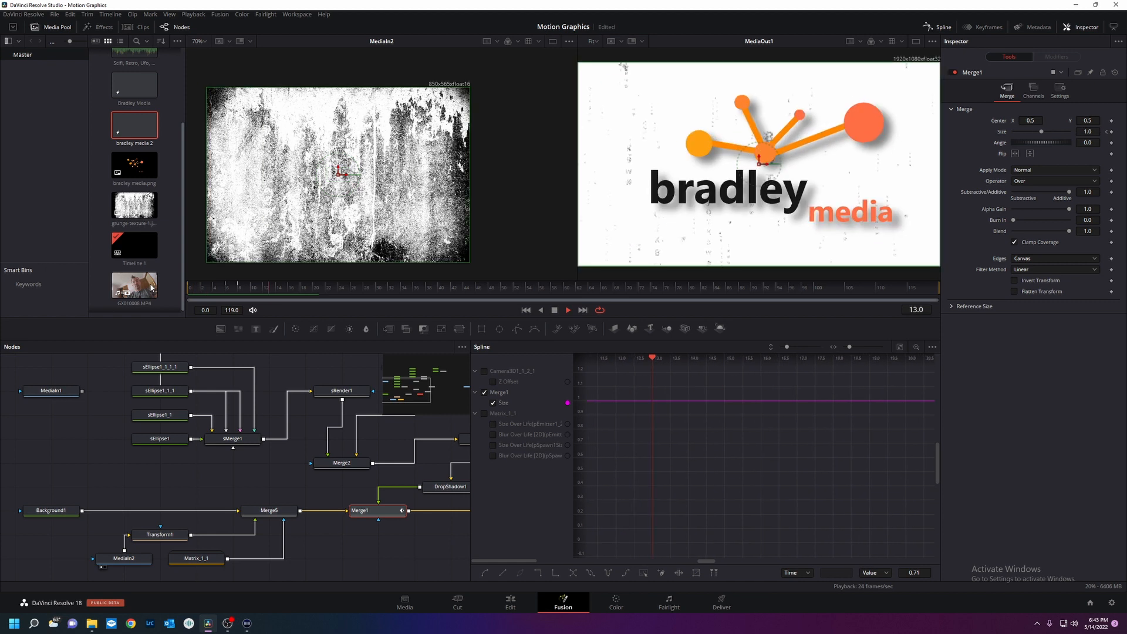
{"action": "key", "text": "space"}
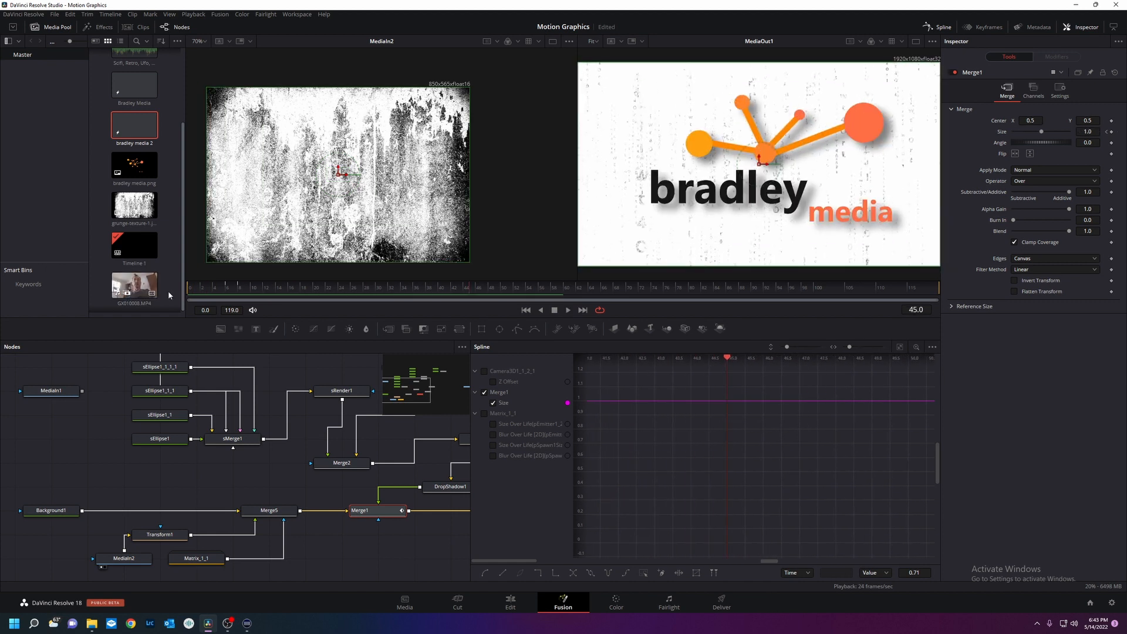
{"action": "left_click", "coordinate": [943, 27]}
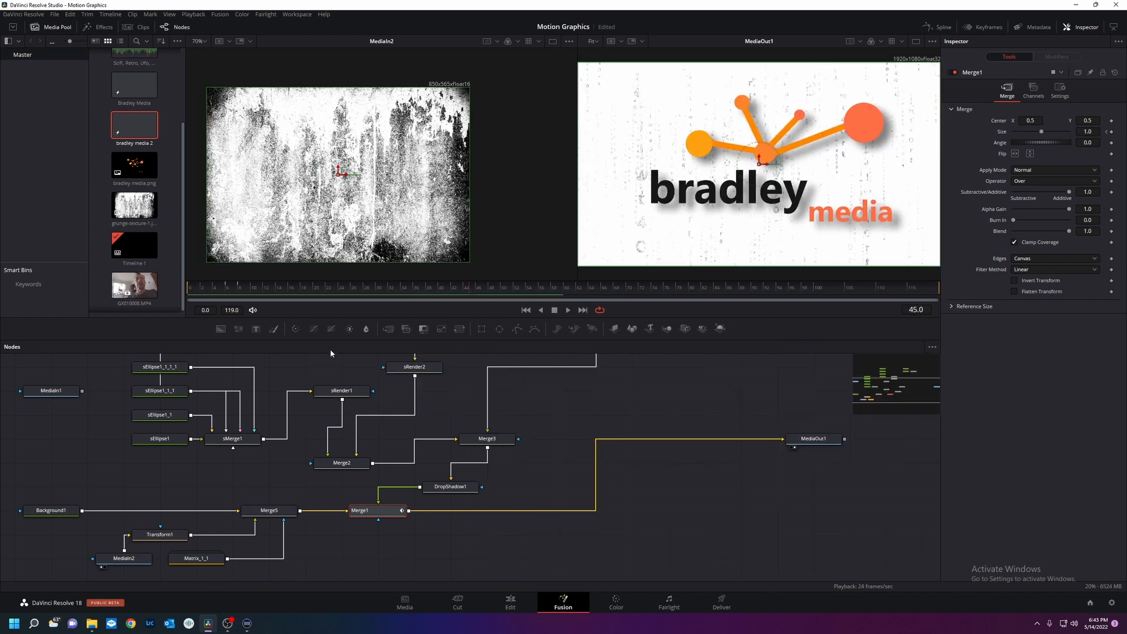
{"action": "mouse_move", "coordinate": [233, 291]}
{"action": "left_mouse_down"}
{"action": "mouse_move", "coordinate": [172, 290]}
{"action": "mouse_move", "coordinate": [242, 301]}
{"action": "left_mouse_up"}
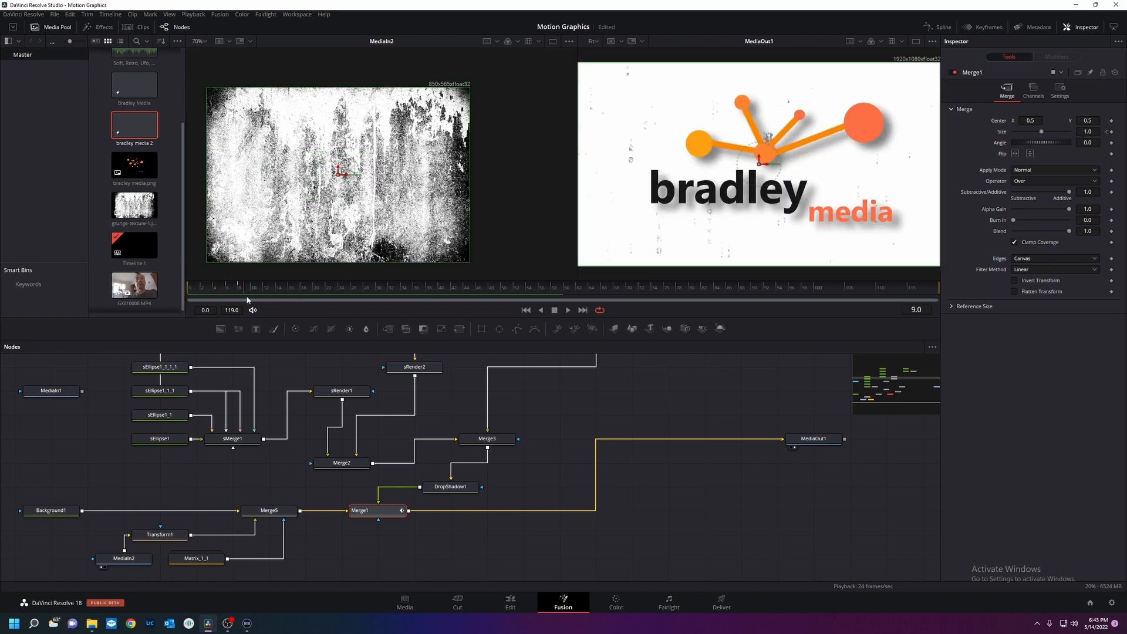
{"action": "key", "text": "space"}
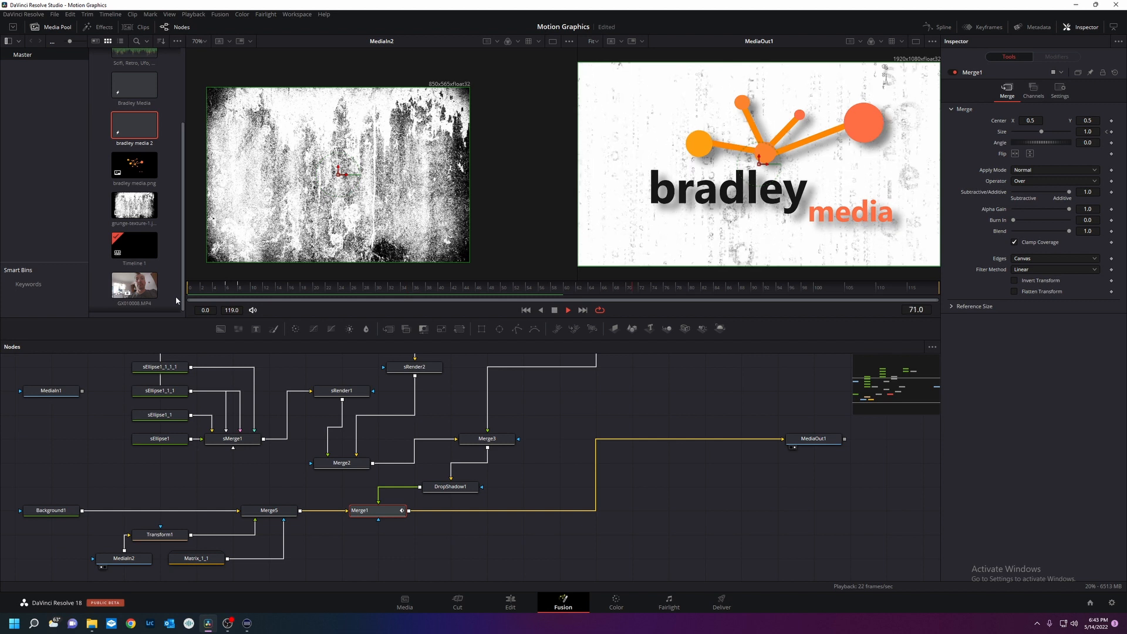
{"action": "key", "text": "space"}
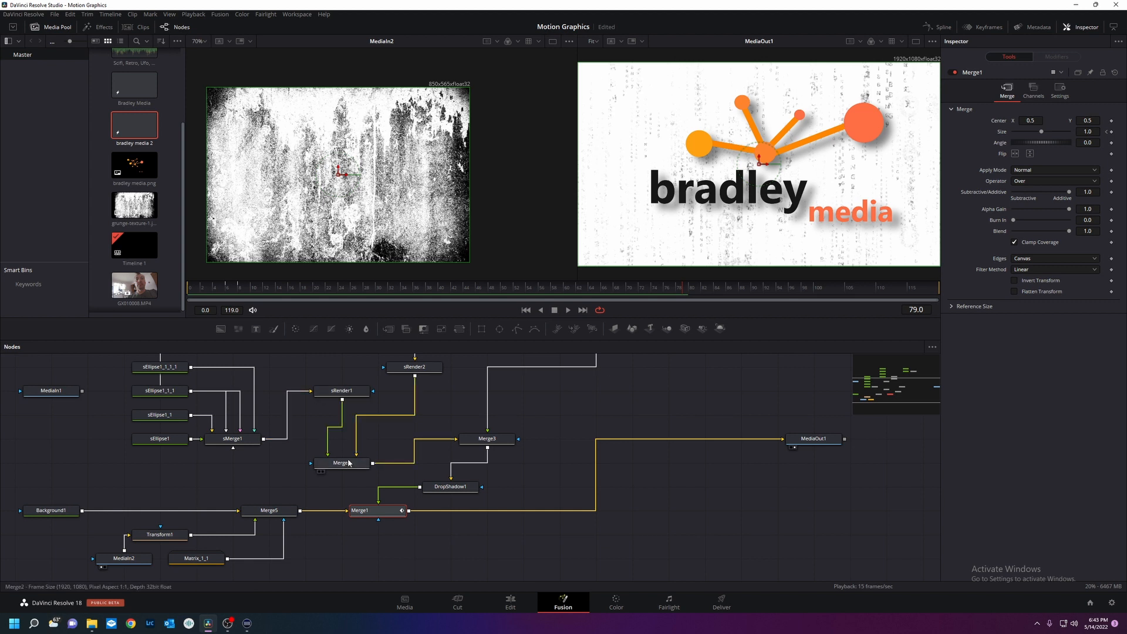
- Select sEllipse1, the left orange circle of the logo, and keyframe its X and Y Offset at frame 8
{"action": "scroll", "coordinate": [349, 463], "scroll_direction": "up", "scroll_amount": 3}
{"action": "scroll", "coordinate": [461, 457], "scroll_direction": "up", "scroll_amount": 2}
{"action": "scroll", "coordinate": [529, 462], "scroll_direction": "down", "scroll_amount": 2}
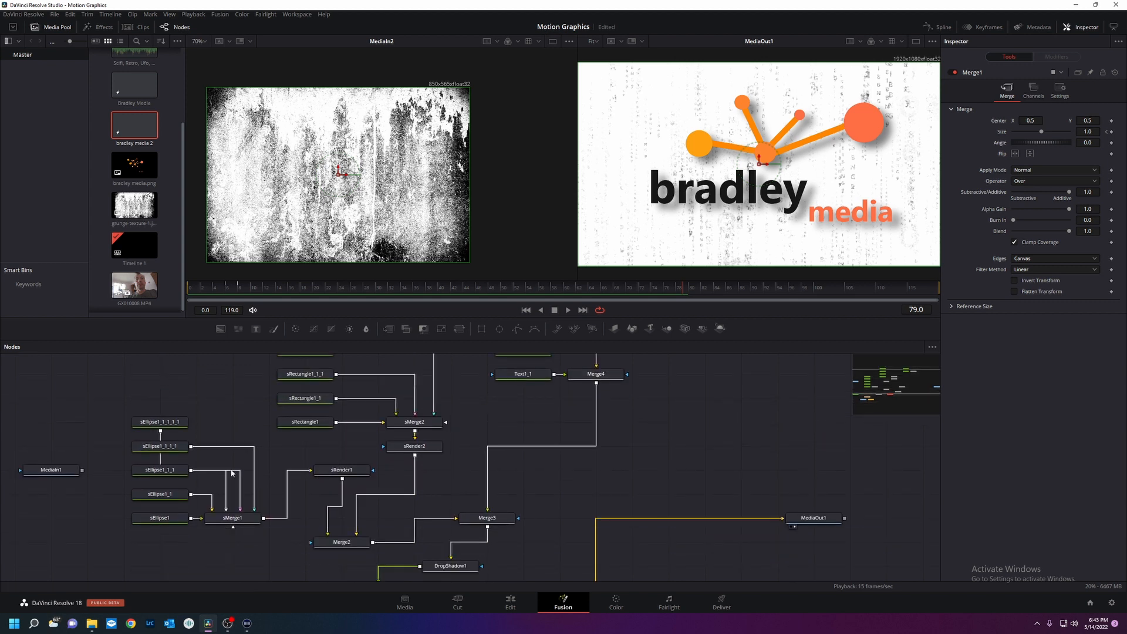
{"action": "left_click", "coordinate": [166, 522]}
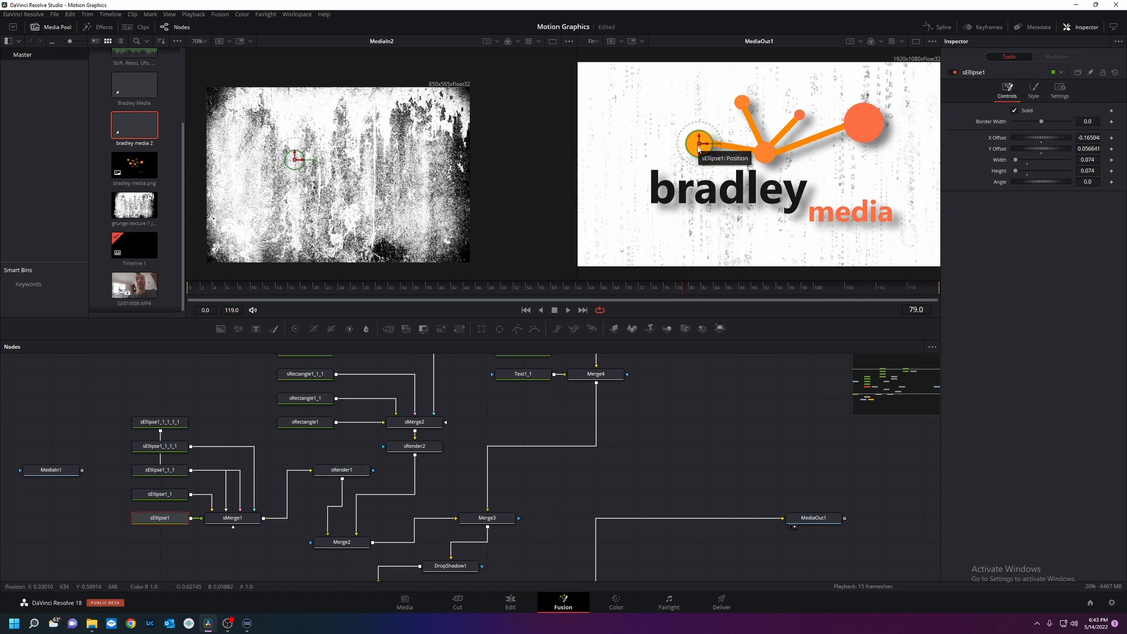
{"action": "left_click", "coordinate": [245, 288]}
{"action": "mouse_move", "coordinate": [245, 288]}
{"action": "left_mouse_down"}
{"action": "mouse_move", "coordinate": [228, 288]}
{"action": "mouse_move", "coordinate": [250, 291]}
{"action": "mouse_move", "coordinate": [228, 290]}
{"action": "mouse_move", "coordinate": [239, 290]}
{"action": "left_mouse_up"}
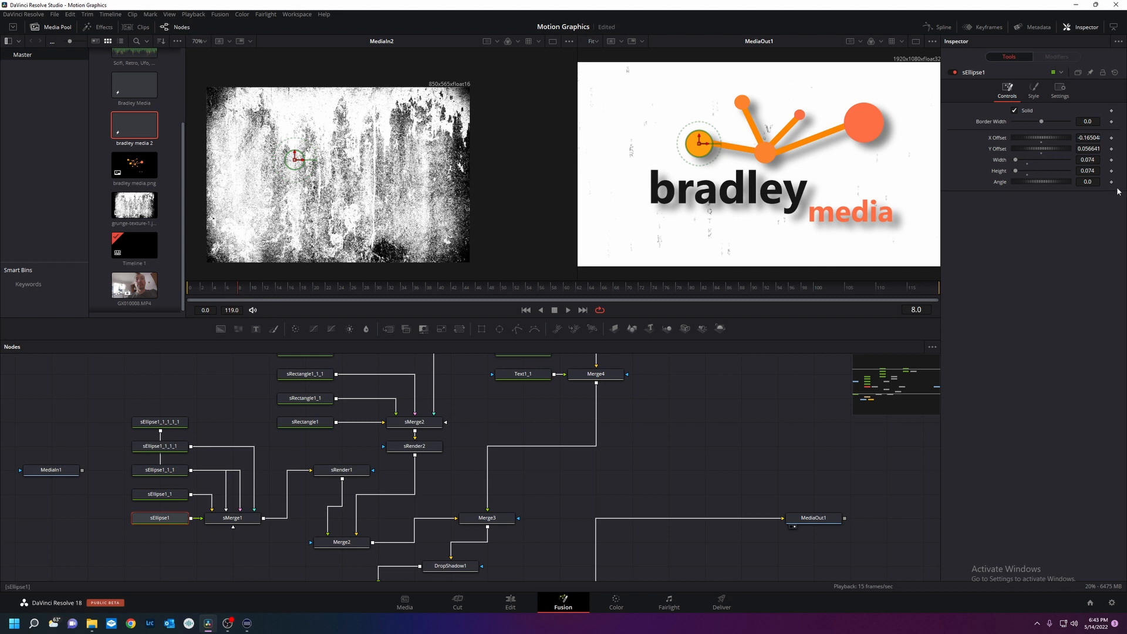
{"action": "left_click", "coordinate": [1111, 138]}
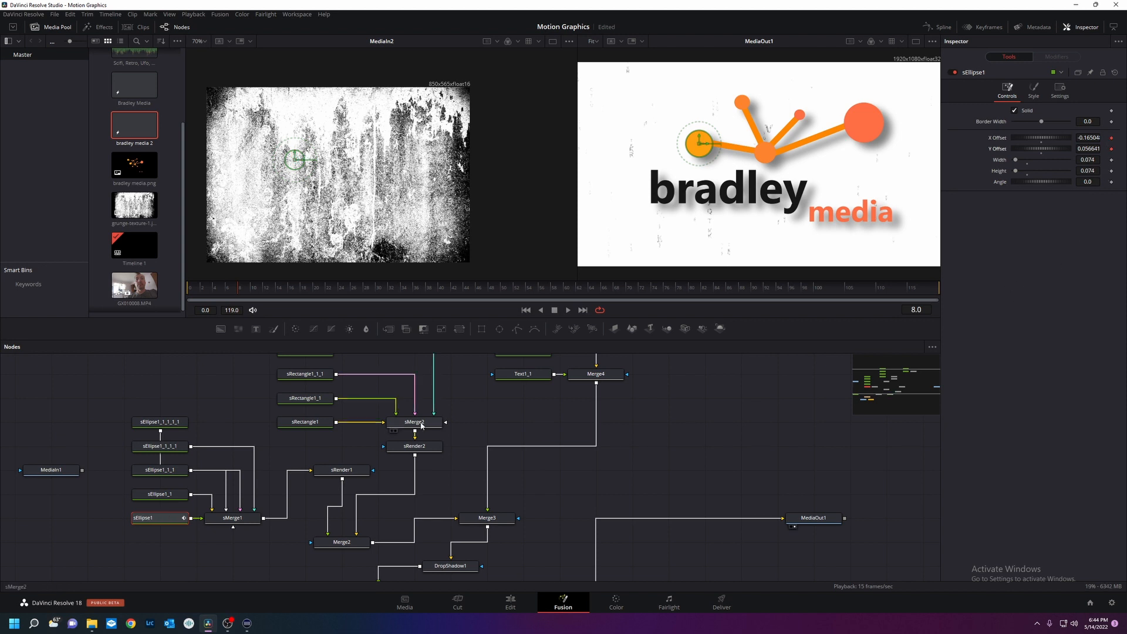
- At frame 119, move the sEllipse1 circle slightly up to about X -0.167, Y 0.071, and preview its drift
{"action": "left_click_drag", "start_coordinate": [924, 291], "coordinate": [938, 288]}
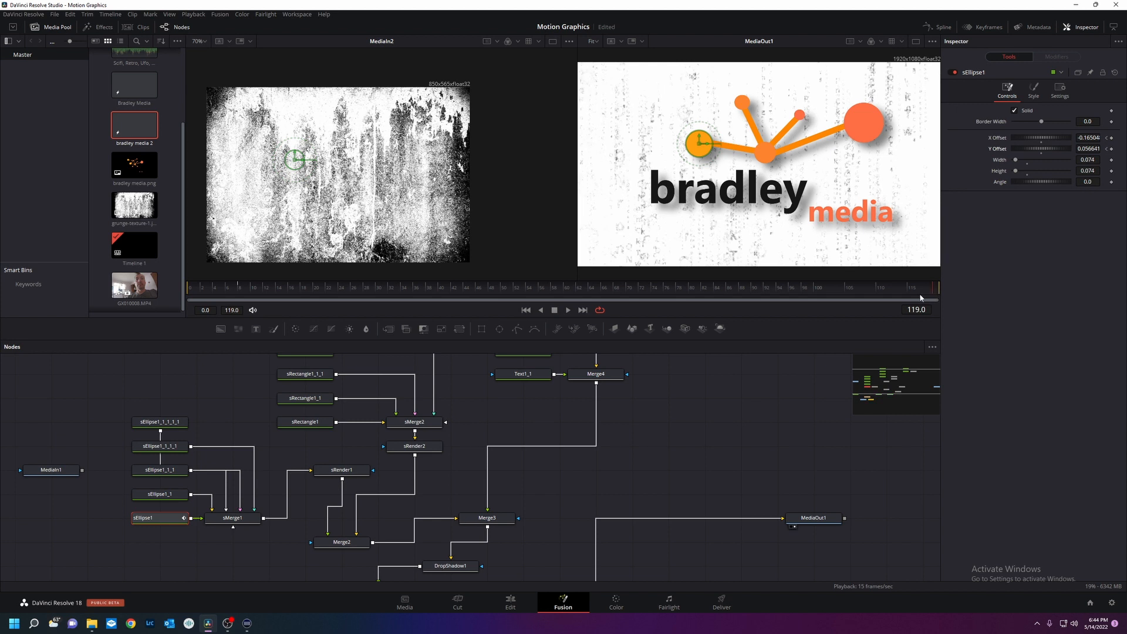
{"action": "left_click_drag", "start_coordinate": [1036, 148], "coordinate": [1037, 145]}
{"action": "left_click_drag", "start_coordinate": [699, 143], "coordinate": [699, 141]}
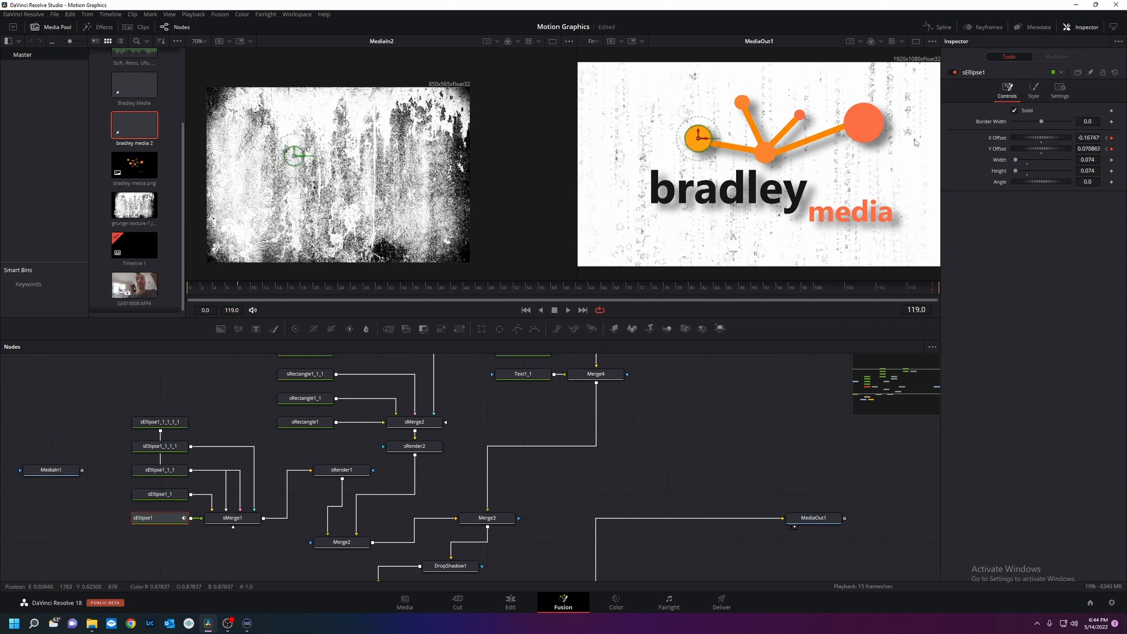
{"action": "left_click_drag", "start_coordinate": [422, 287], "coordinate": [516, 281]}
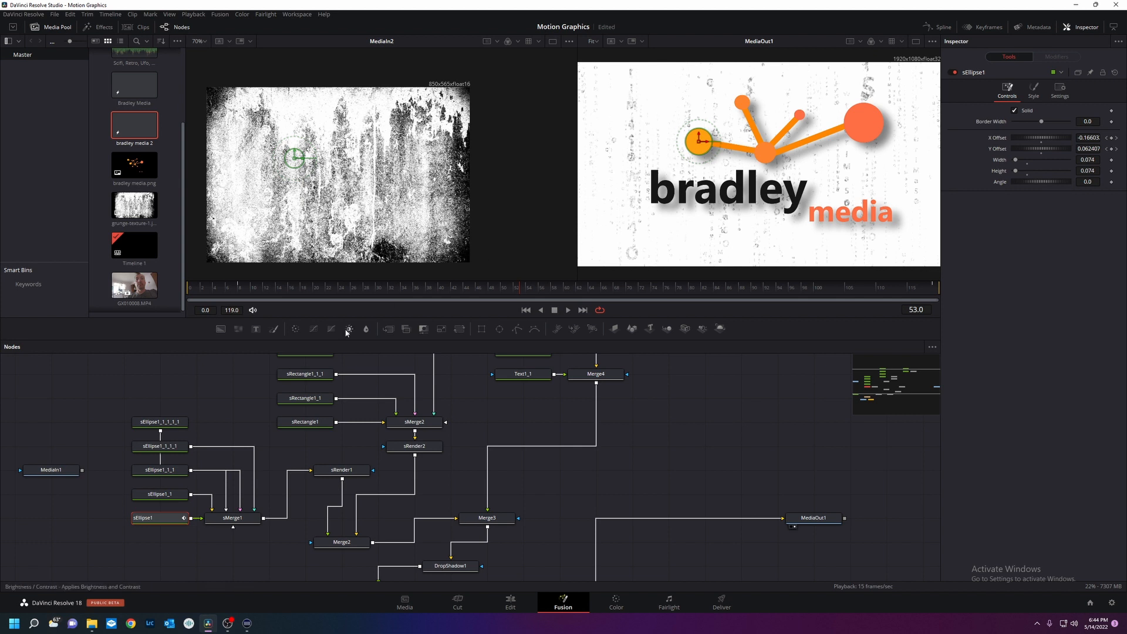
{"action": "left_click", "coordinate": [571, 311]}
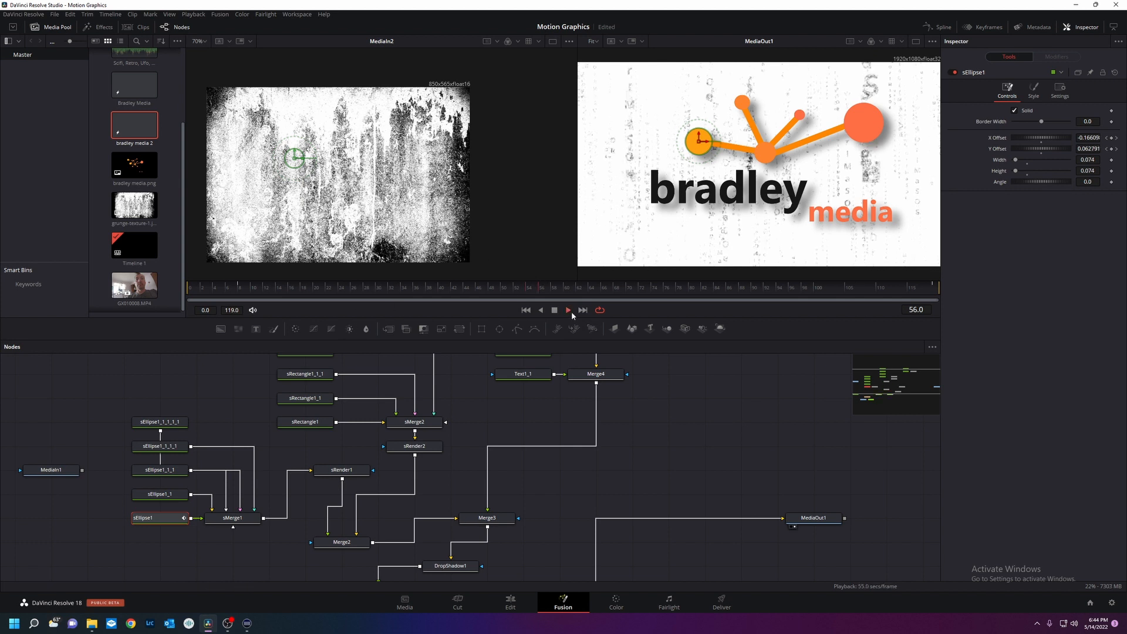